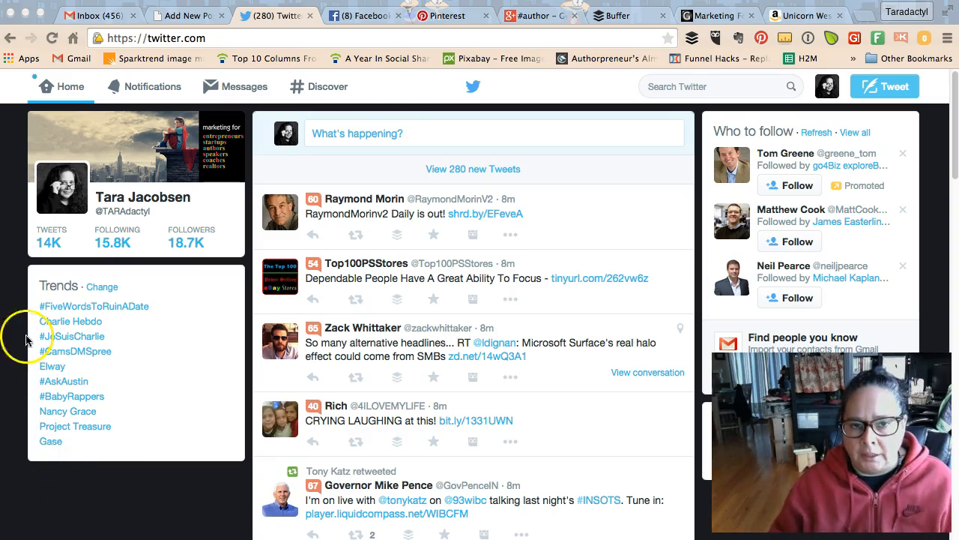
- Save the header image of the "Marketing For Authors – Grow Your Email List" blog post to the Delete Me folder
left_click(337, 135)
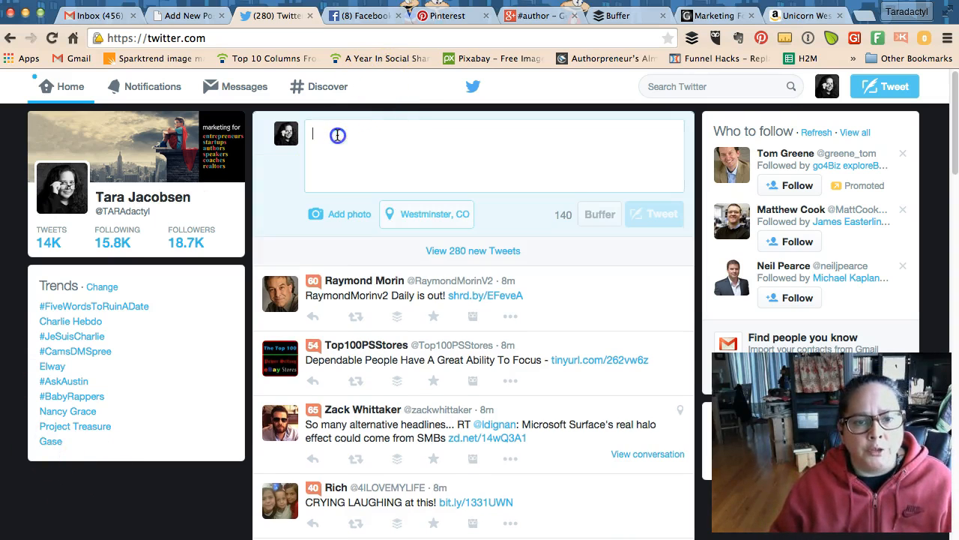
left_click(716, 16)
scroll(368, 195, "down", 5)
scroll(369, 199, "up", 5)
scroll(371, 198, "down", 2)
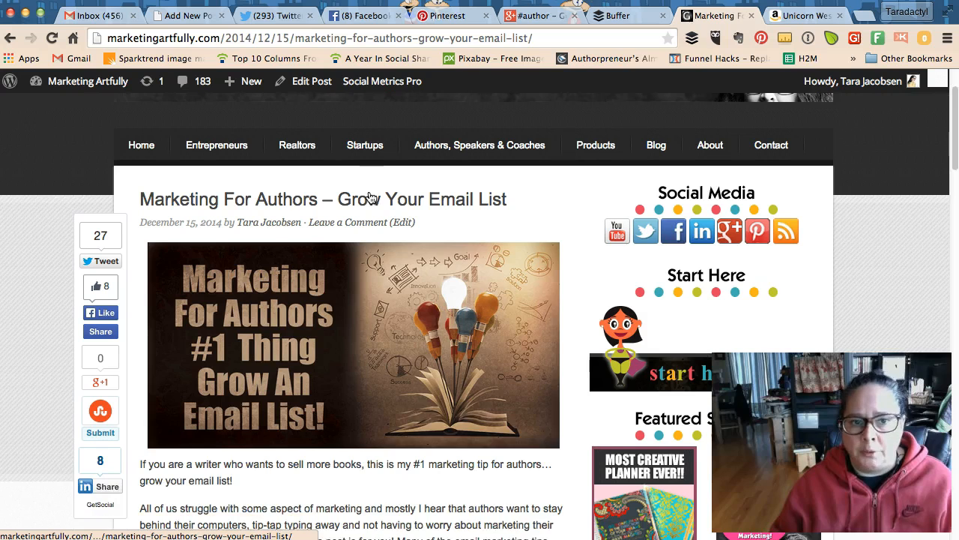
right_click(319, 270)
left_click(367, 277)
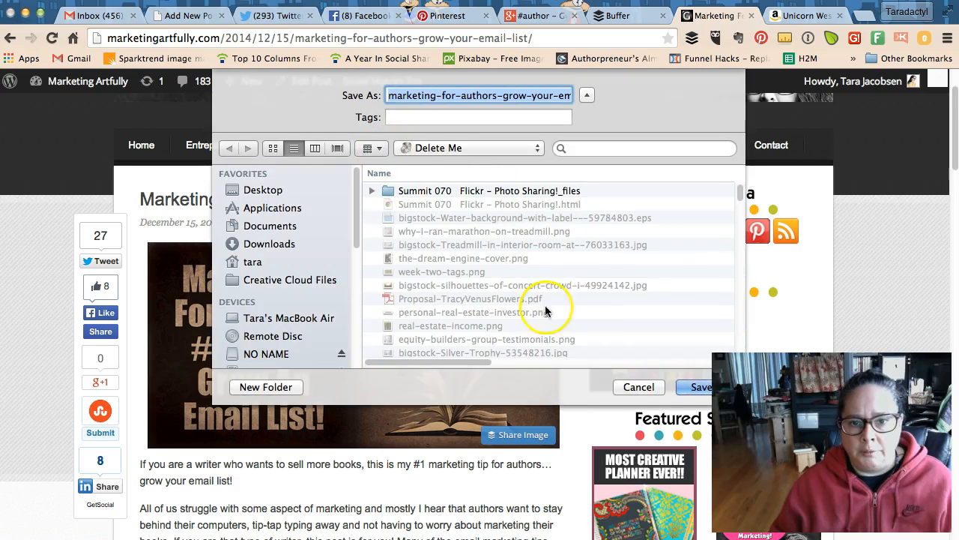
left_click(688, 388)
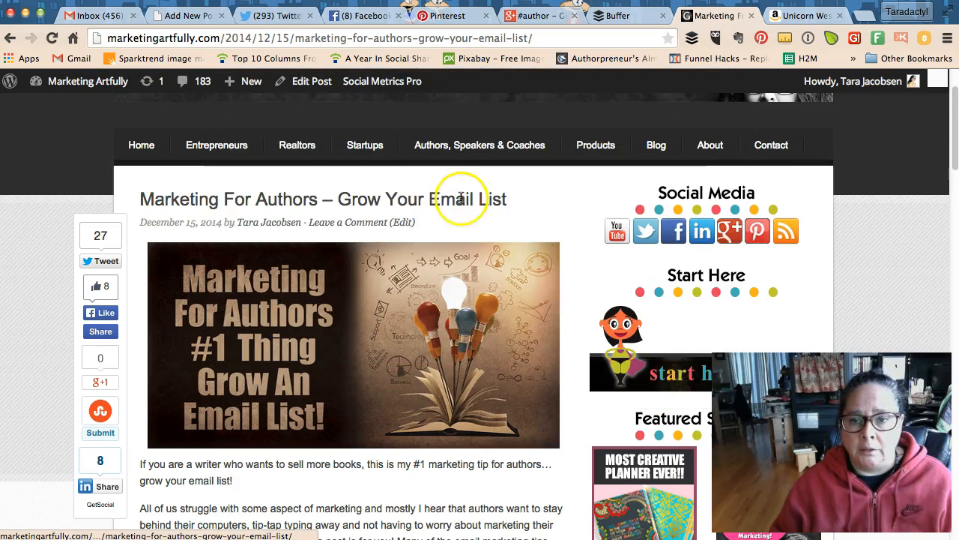
- Copy the blog post's title "Marketing For Authors – Grow Your Email List" into a new tweet on Twitter
left_click(270, 16)
left_click(357, 135)
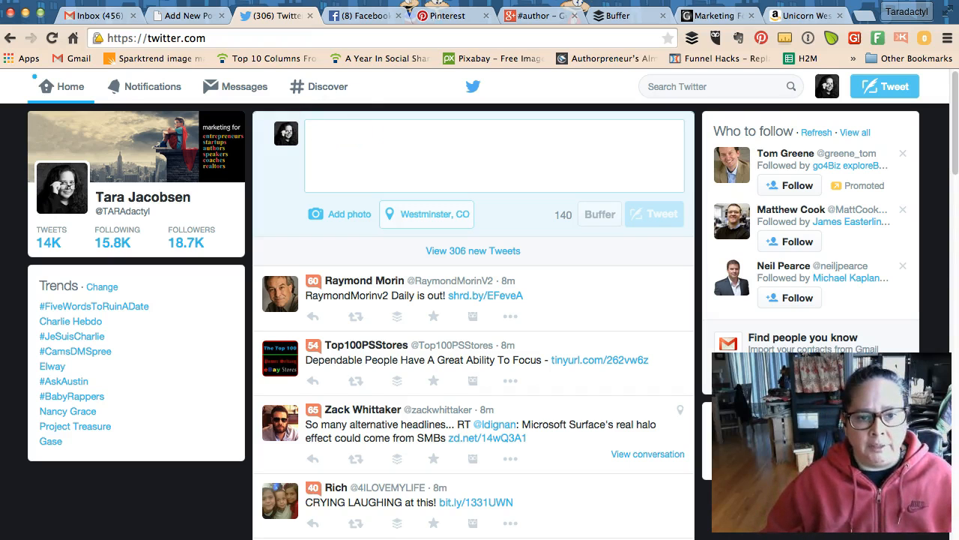
left_click(504, 144)
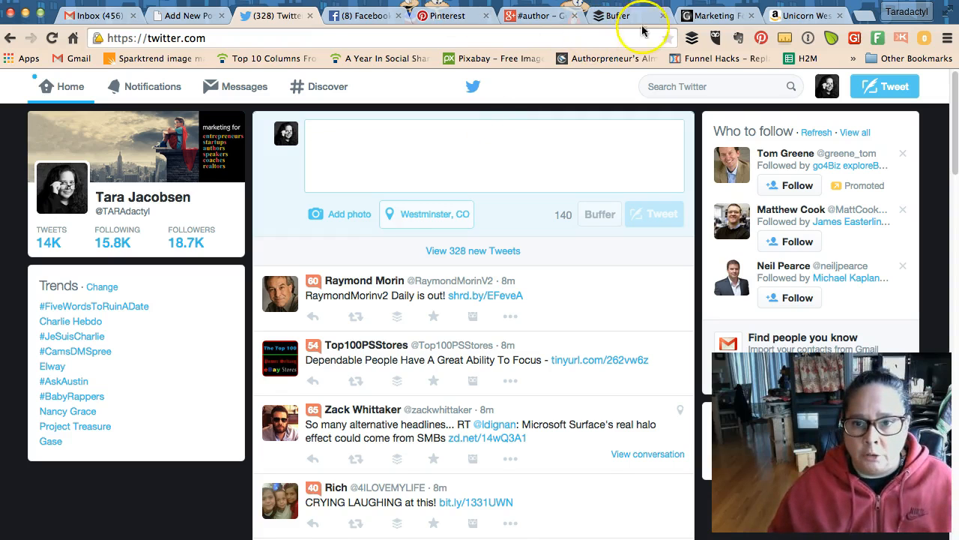
left_click(716, 15)
left_click_drag(522, 197, 115, 205)
key("super+c")
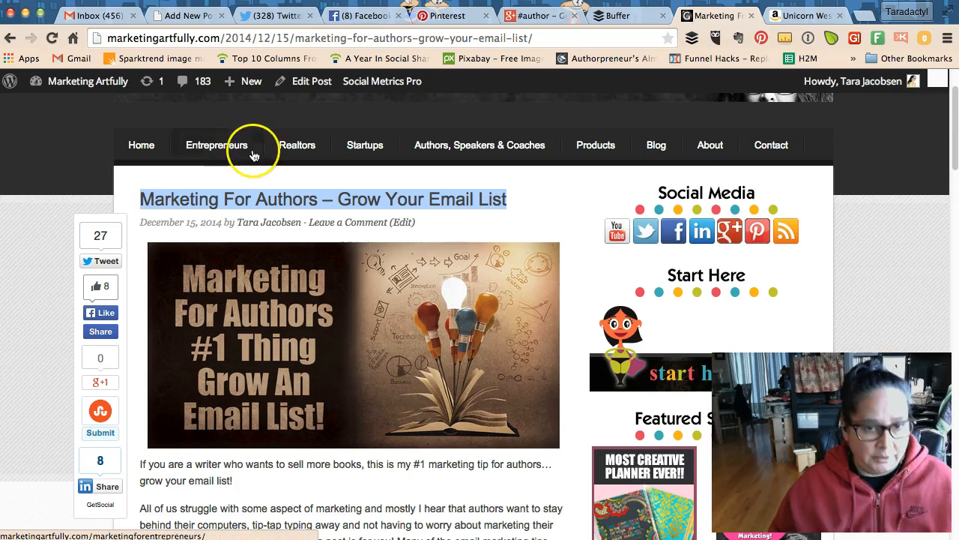
left_click(264, 15)
key("super+v")
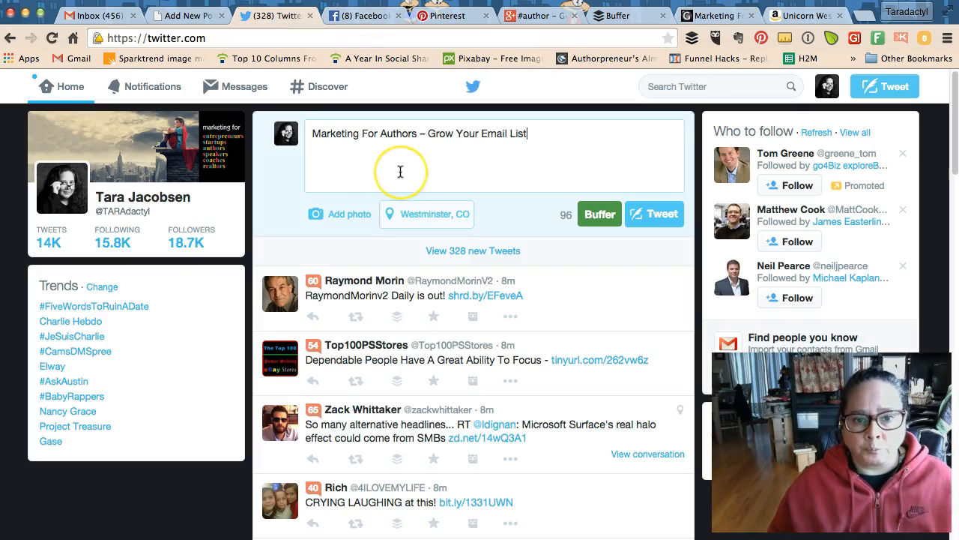
- Copy the blog post's web address and add it to the tweet after the title
left_click(716, 15)
left_click(560, 41)
key("super+c")
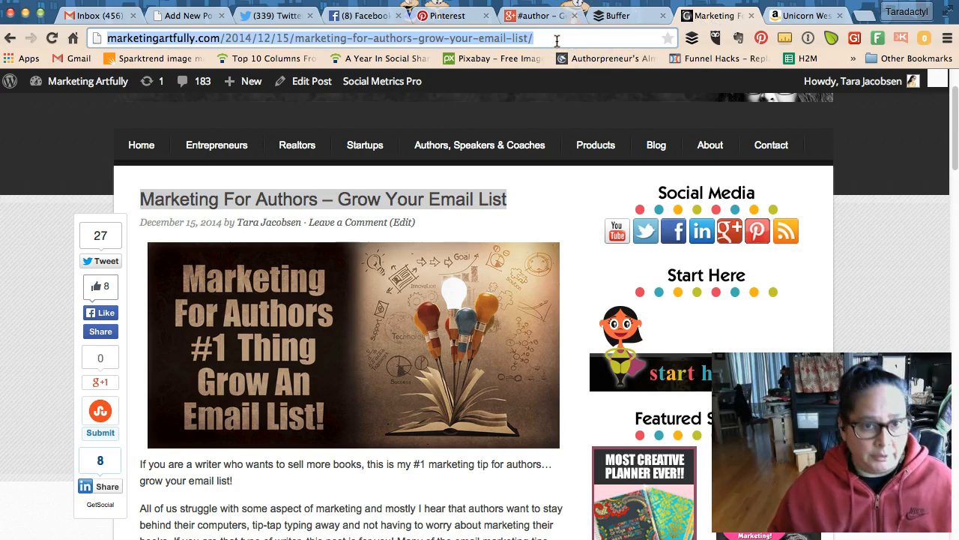
left_click(270, 15)
left_click(497, 161)
key("super+v")
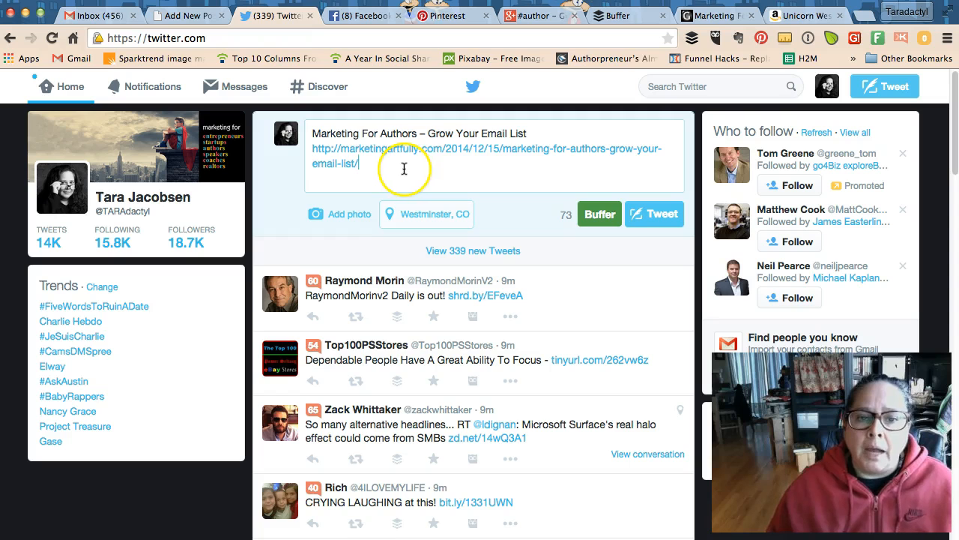
- Open twitter.com in a second browser tab placed directly after the tab holding the tweet draft
left_click(864, 16)
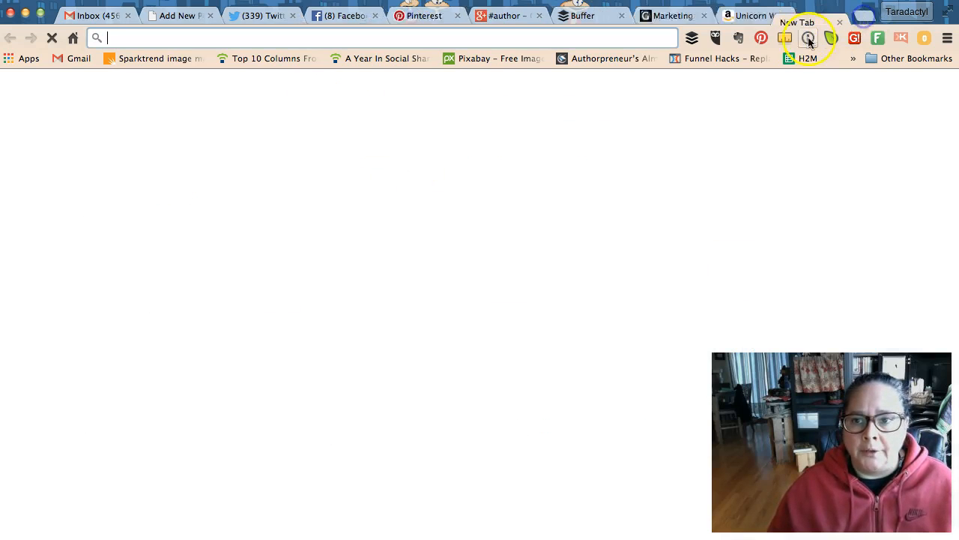
left_click_drag(792, 17, 339, 18)
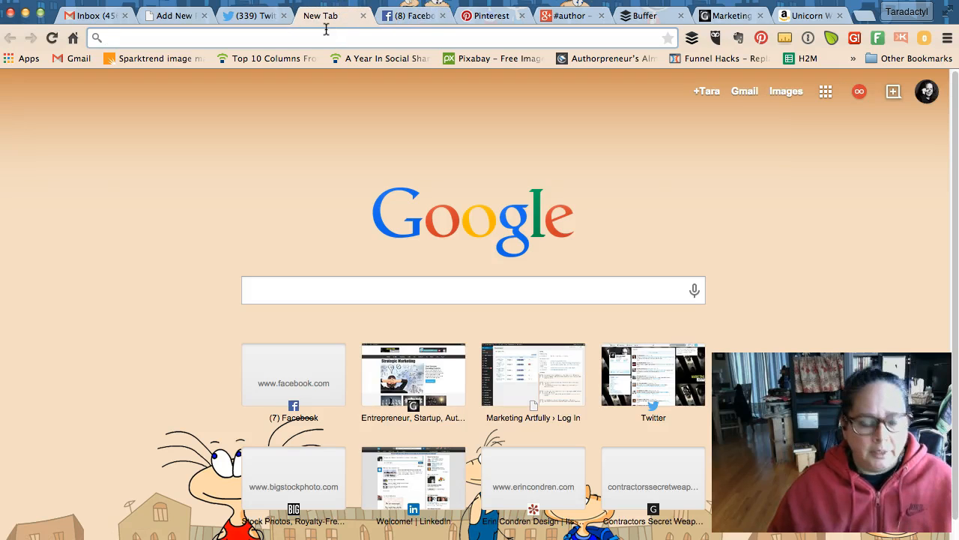
type("wt")
key("BackSpace")
key("BackSpace")
type("tw")
key("Return")
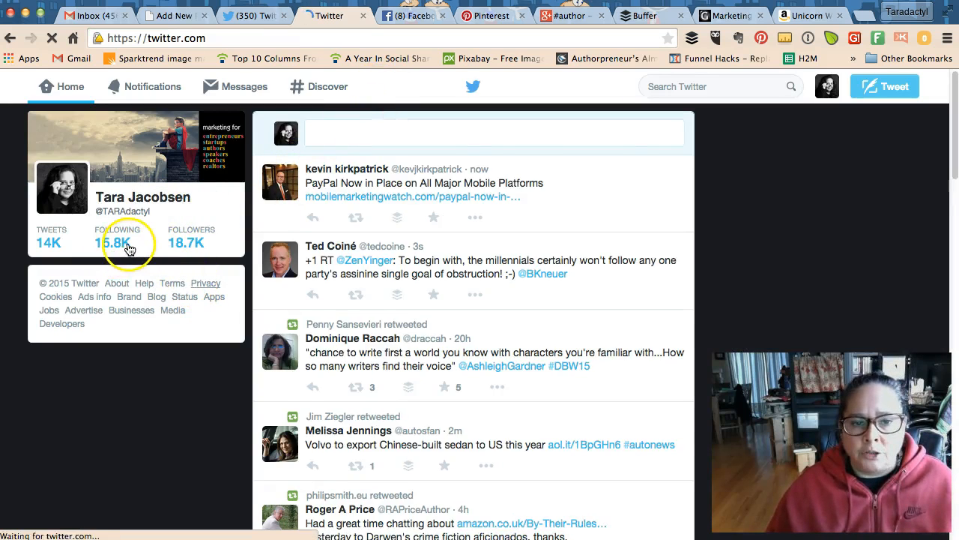
- Open the account's own profile from its tweet count and examine the pinned tweet's text, hashtag, link and image
left_click(50, 240)
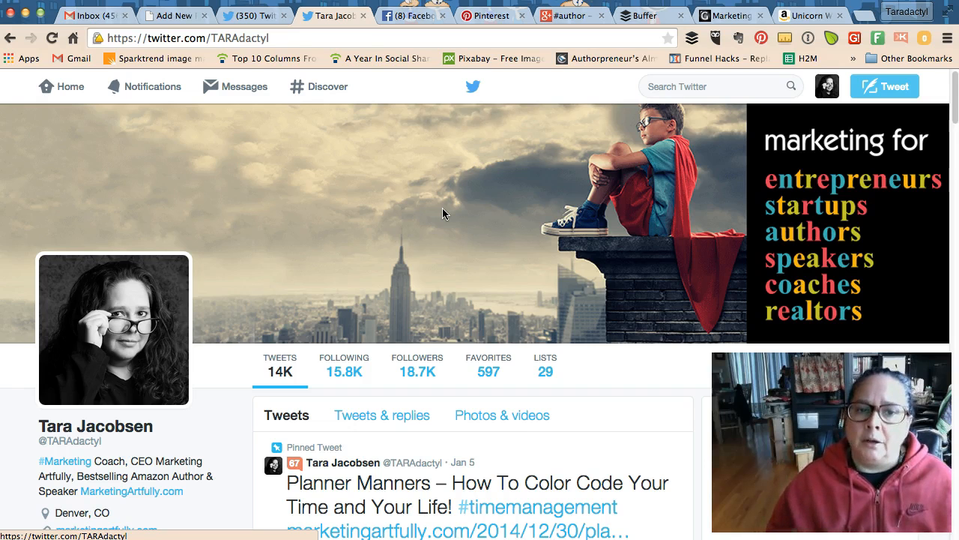
left_click(467, 206)
scroll(465, 209, "down", 7)
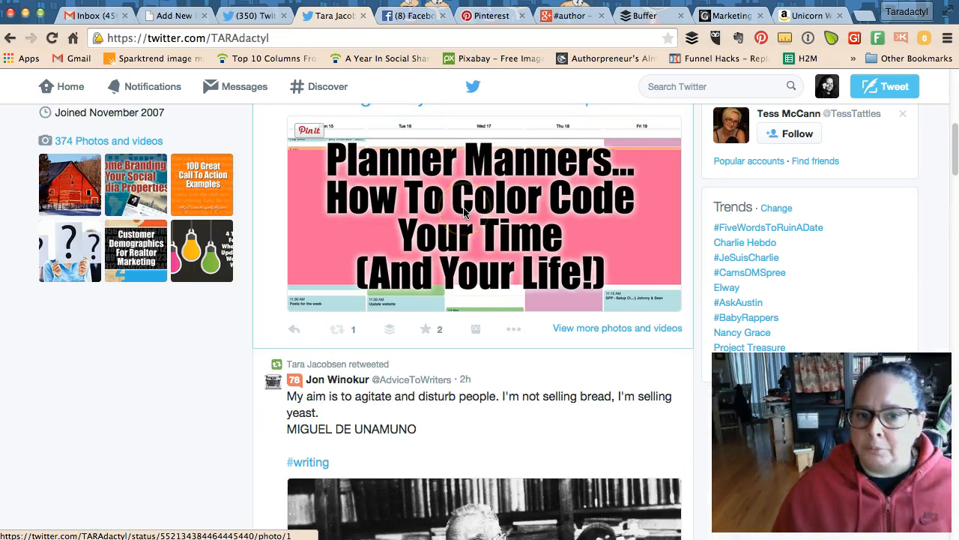
scroll(463, 212, "up", 5)
scroll(464, 210, "down", 2)
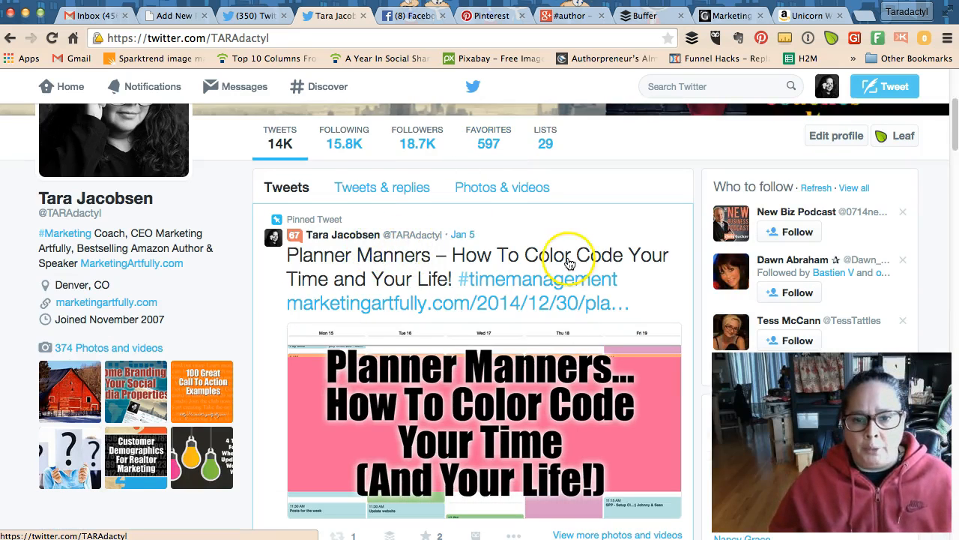
scroll(393, 308, "down", 1)
scroll(395, 303, "down", 4)
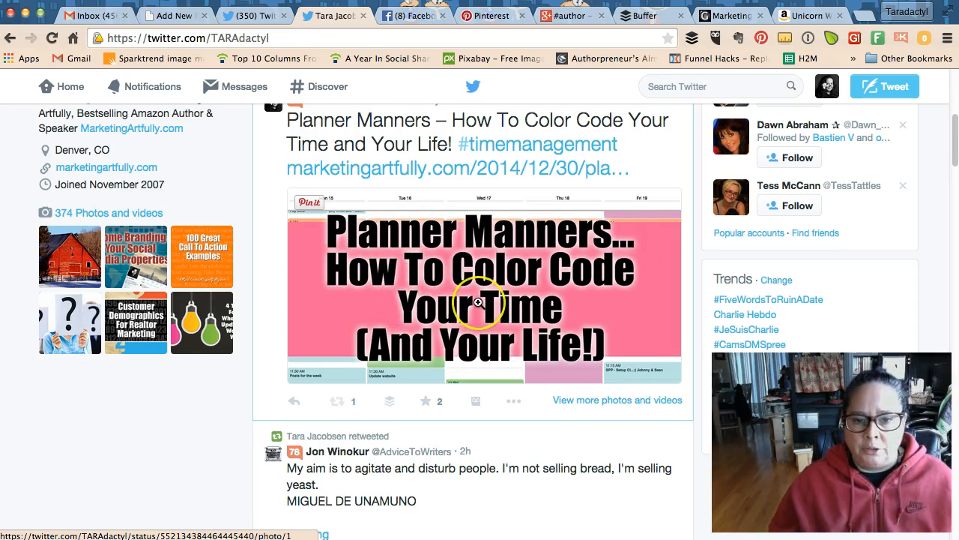
scroll(478, 302, "up", 5)
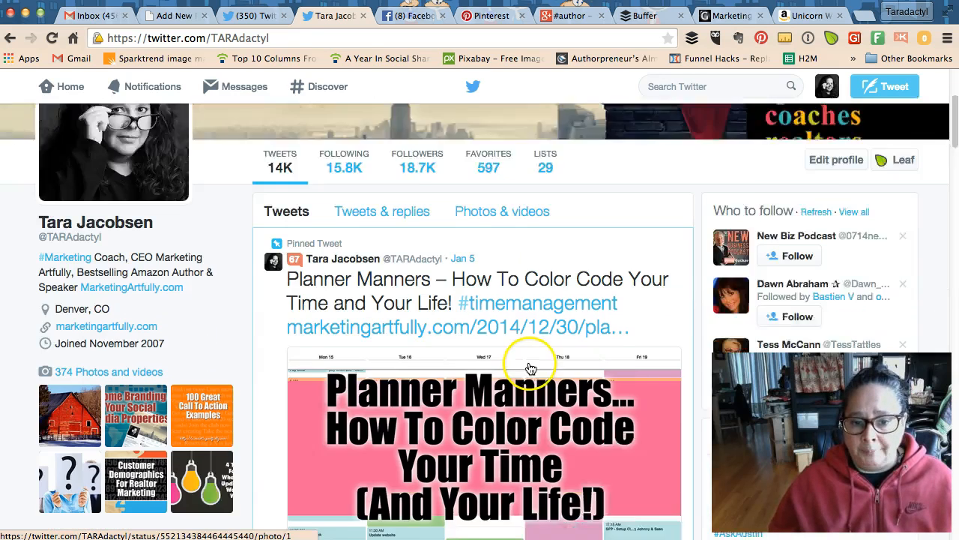
scroll(530, 367, "down", 7)
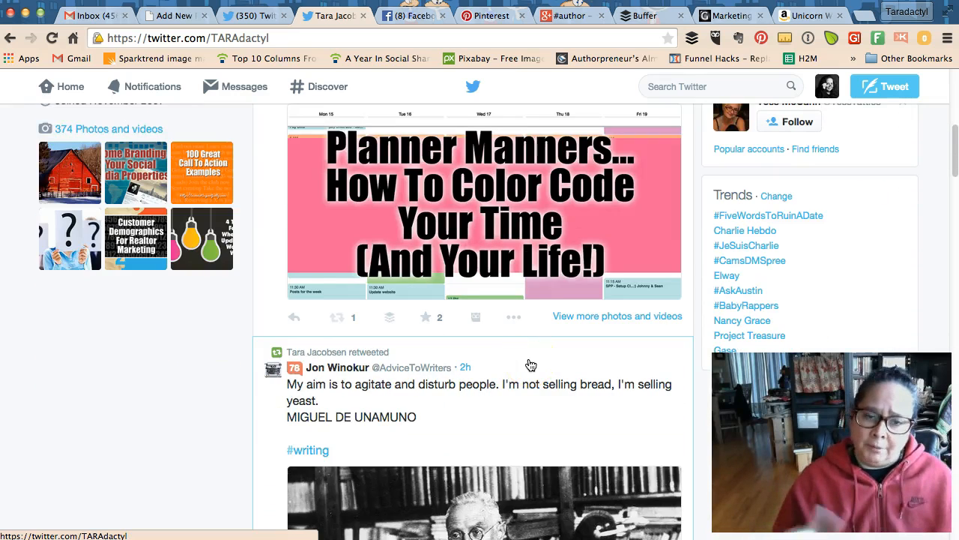
- Review the profile's retweets and earlier tweets, comparing posts that have images with text-only posts
scroll(530, 365, "down", 5)
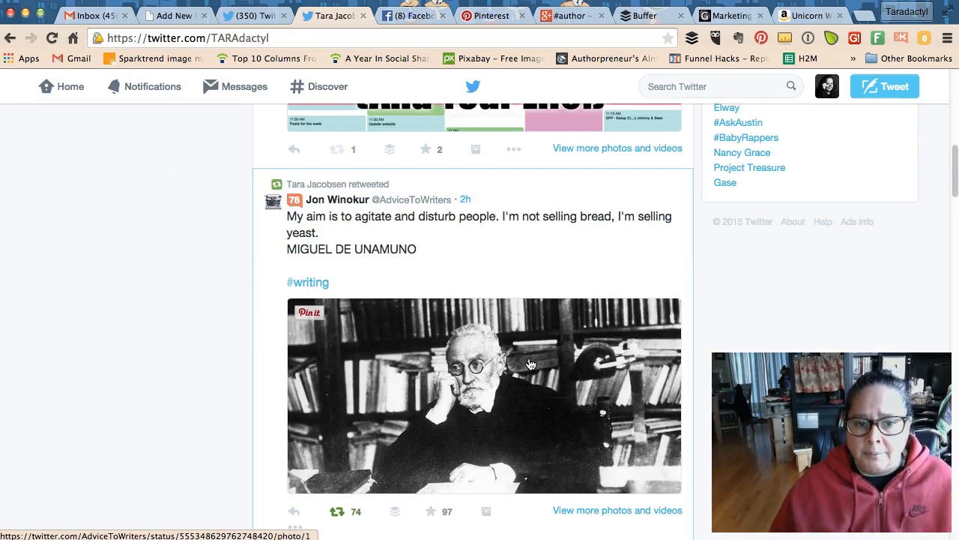
scroll(530, 365, "down", 2)
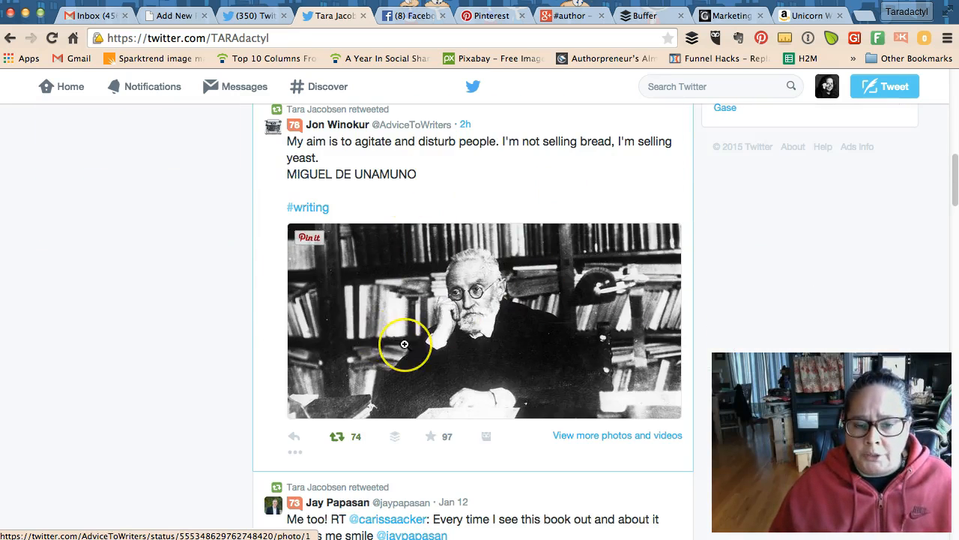
scroll(404, 334, "down", 8)
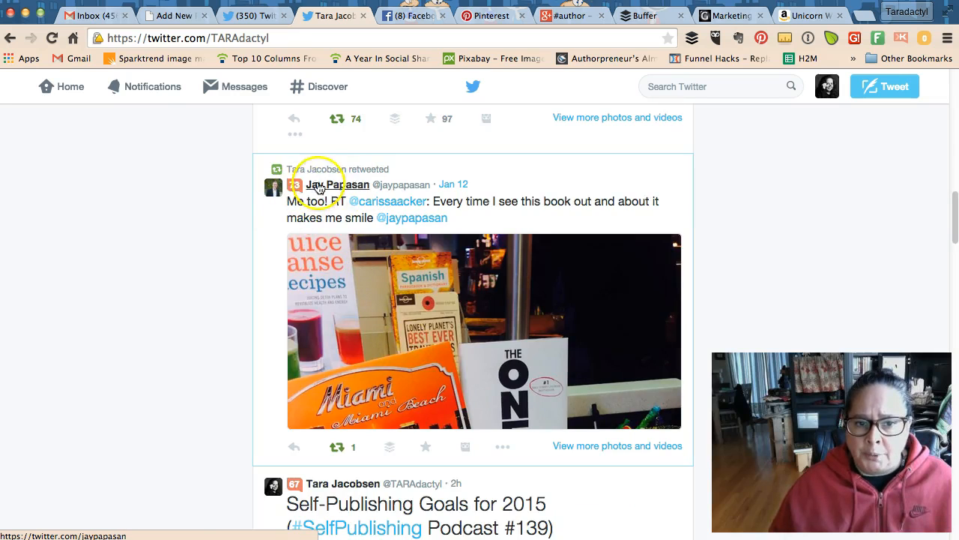
scroll(391, 342, "down", 3)
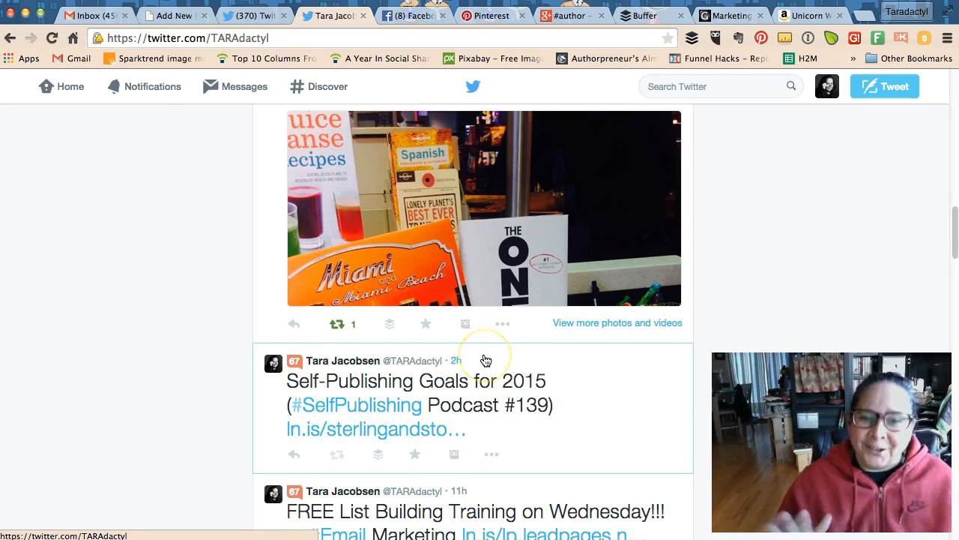
scroll(487, 359, "down", 1)
scroll(486, 359, "down", 2)
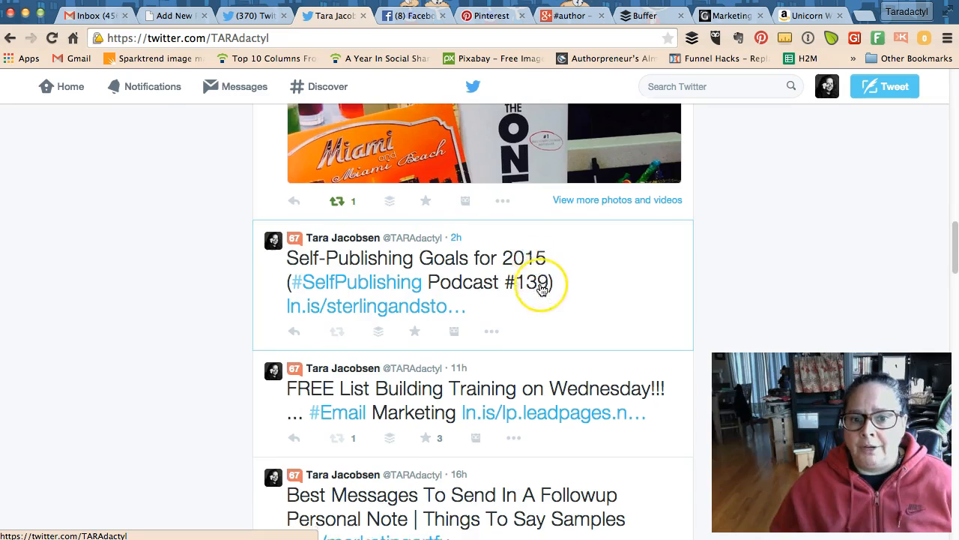
scroll(539, 283, "down", 3)
scroll(542, 290, "down", 6)
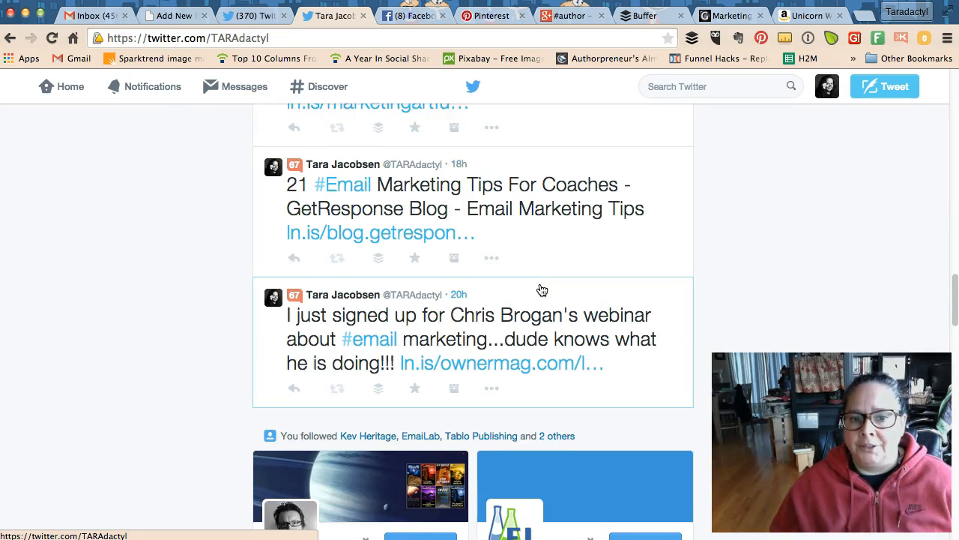
scroll(542, 291, "down", 7)
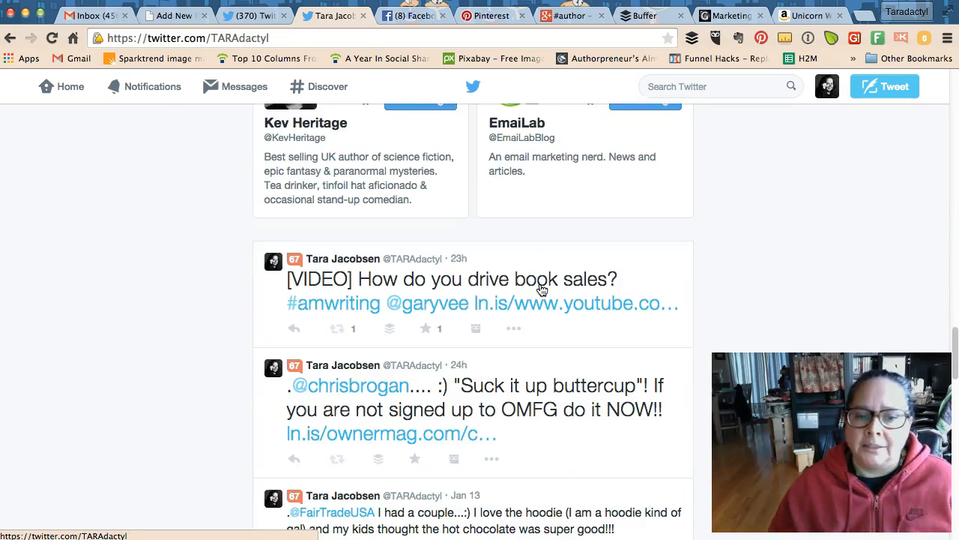
scroll(542, 291, "down", 2)
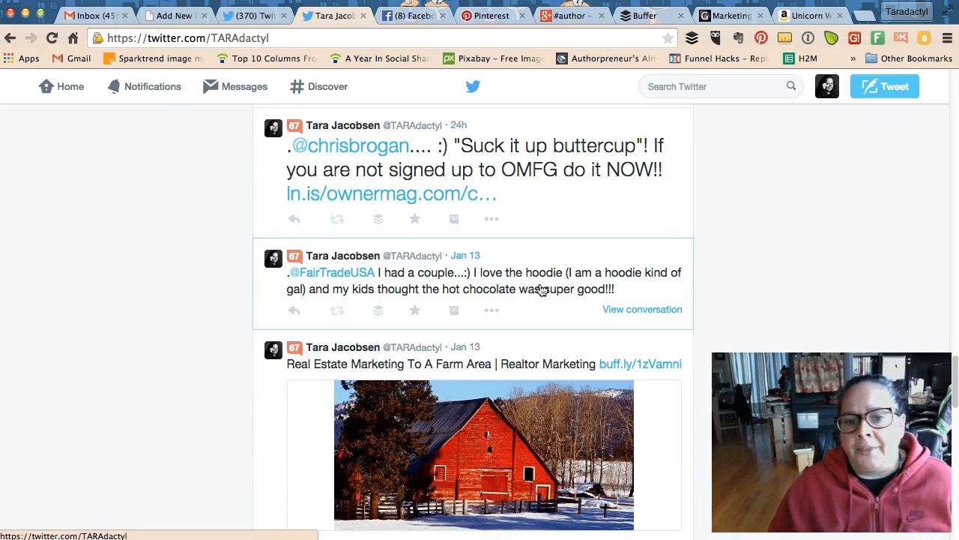
scroll(542, 290, "down", 1)
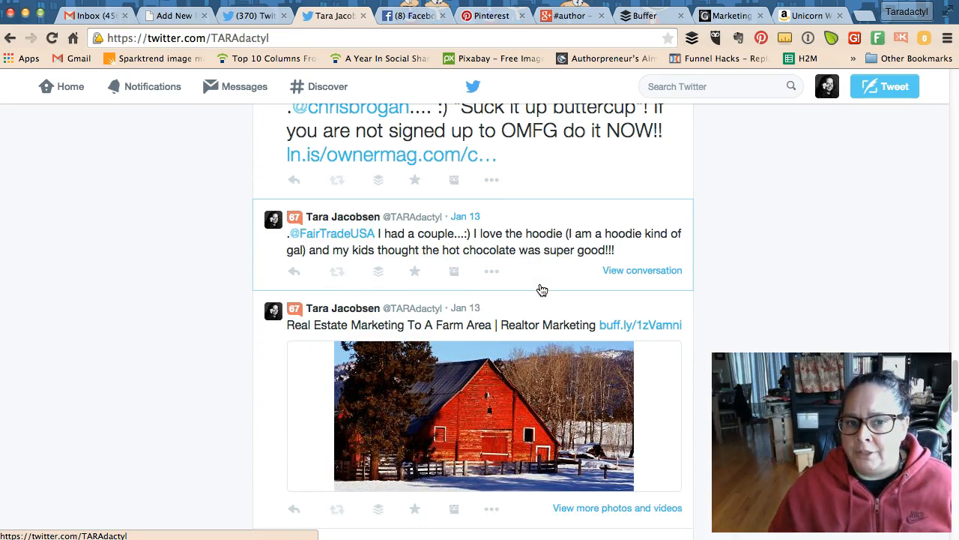
scroll(542, 291, "down", 1)
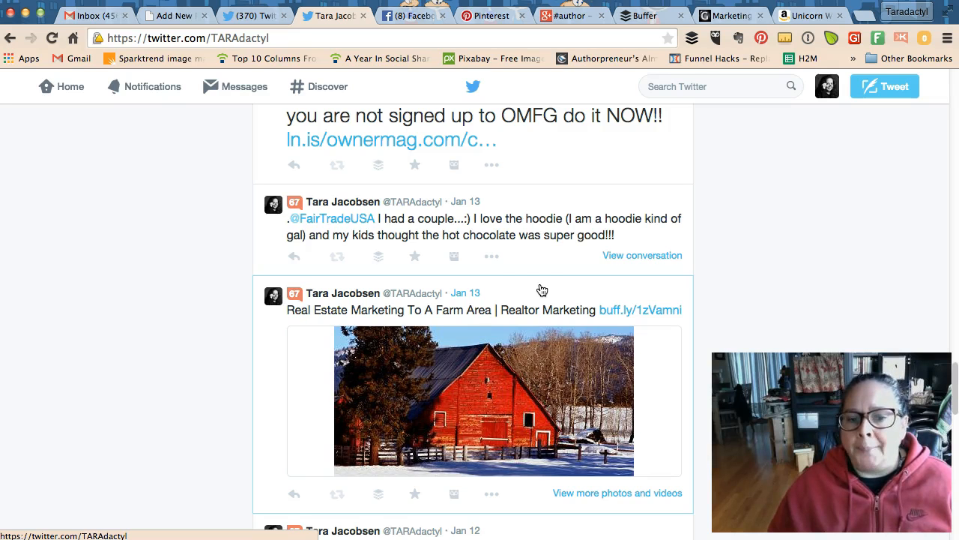
left_click(527, 278)
scroll(528, 278, "down", 10)
scroll(528, 278, "up", 8)
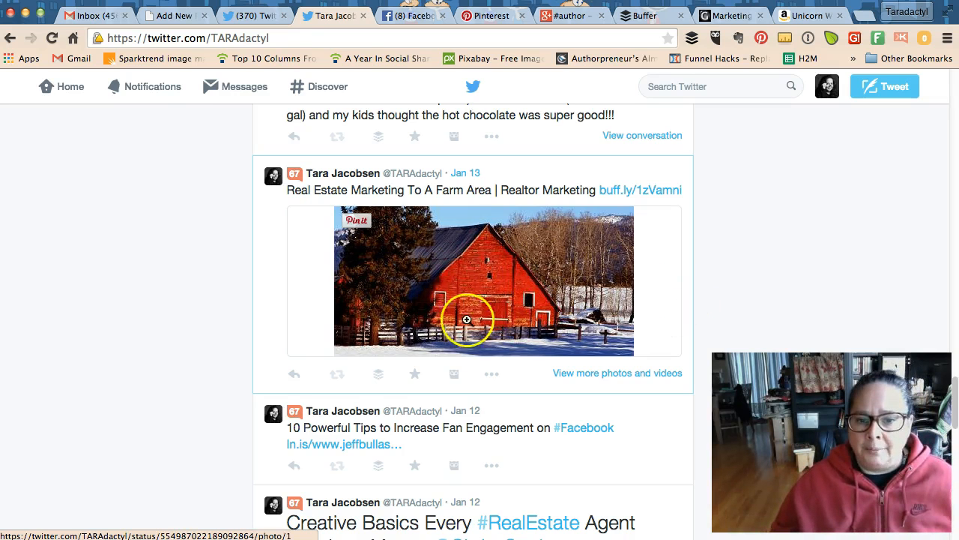
scroll(549, 299, "down", 3)
scroll(551, 302, "down", 10)
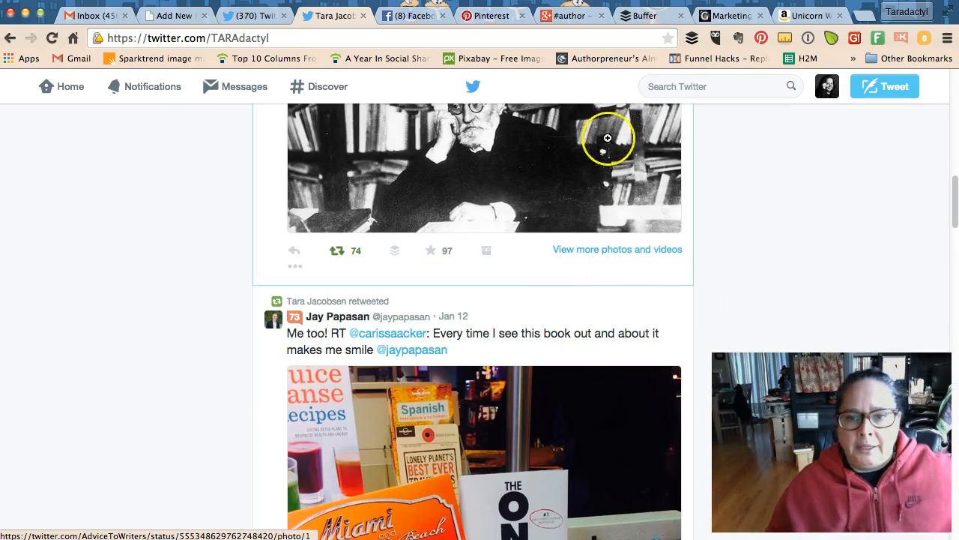
- Search Twitter for #authormarketing and look through the matching tweets
left_click(669, 87)
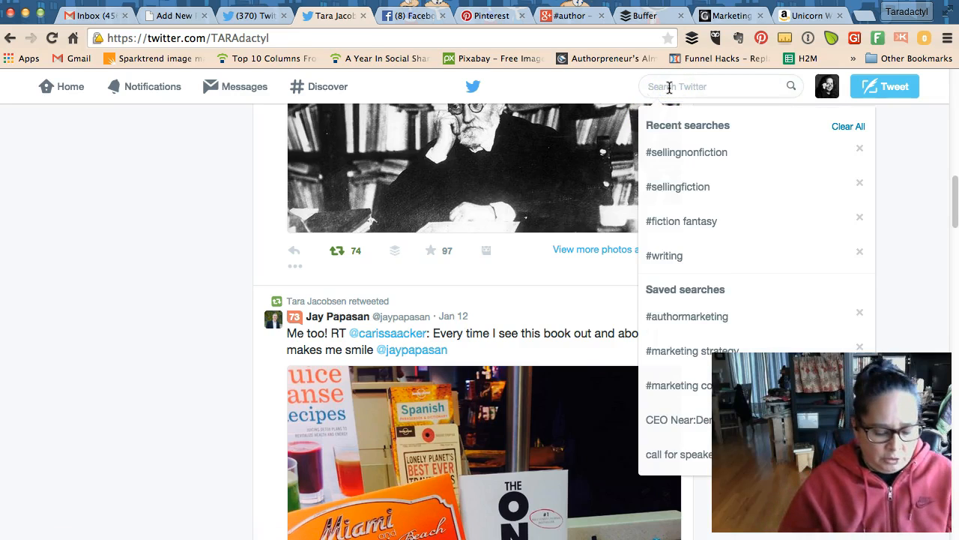
type("#authorma")
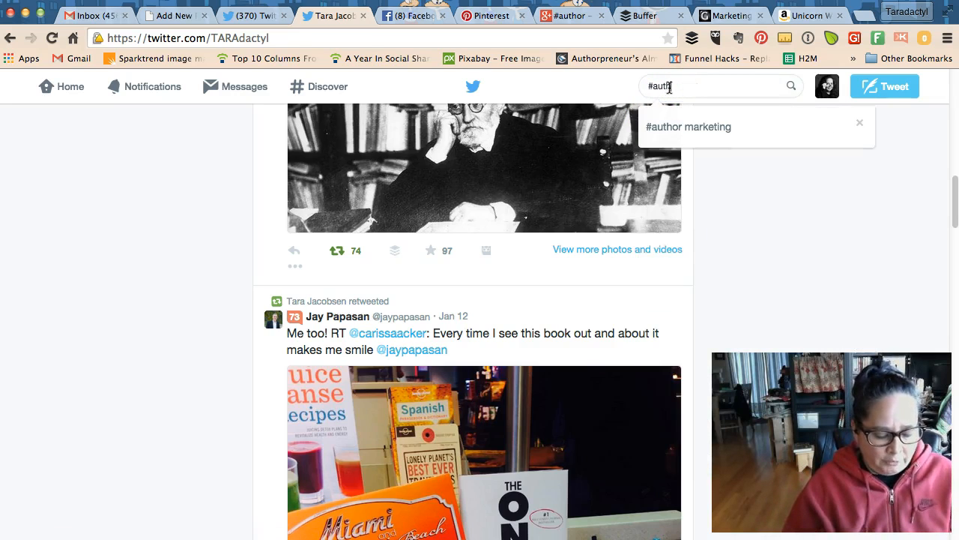
type("rketing")
key("Return")
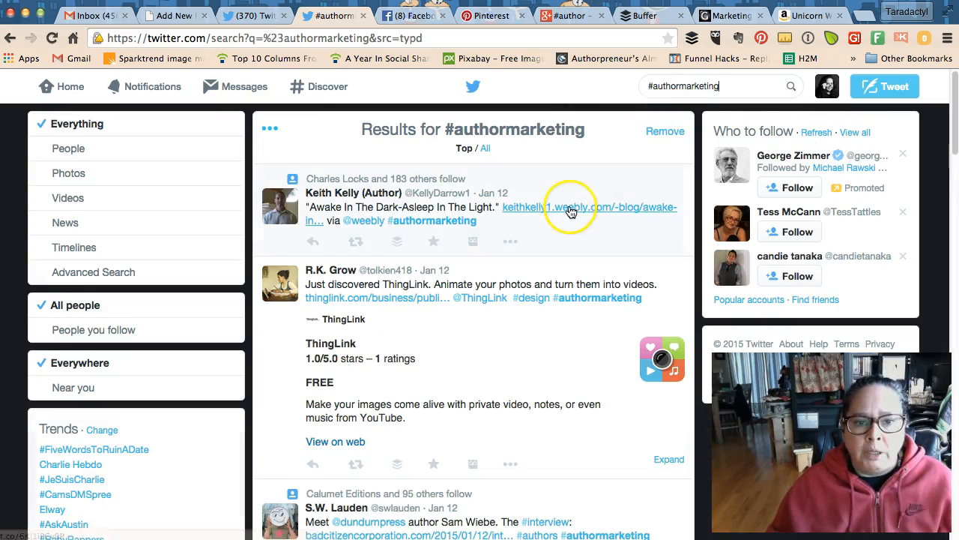
scroll(570, 207, "down", 5)
scroll(571, 212, "down", 3)
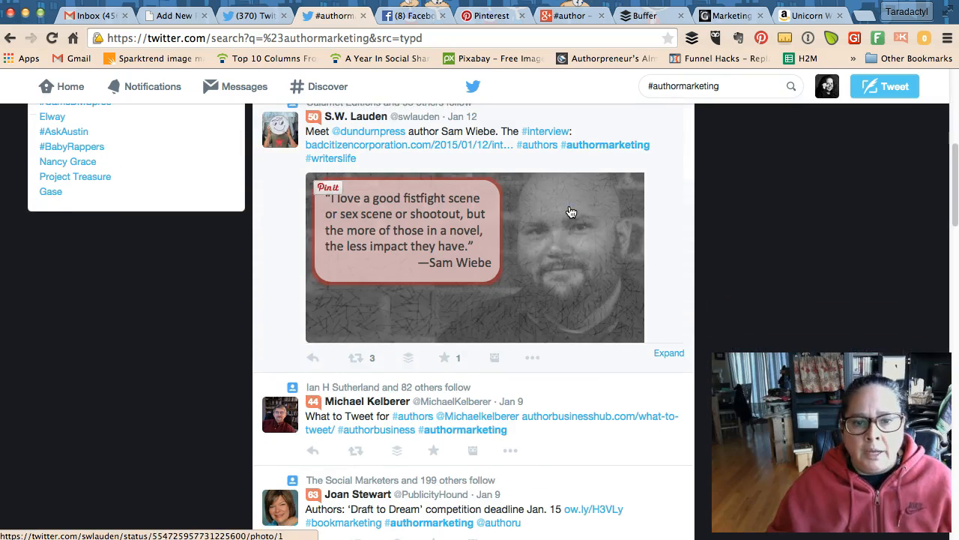
- Examine the #authormarketing results down to the December tweets, noting the hashtags, links and images they use
scroll(568, 211, "up", 8)
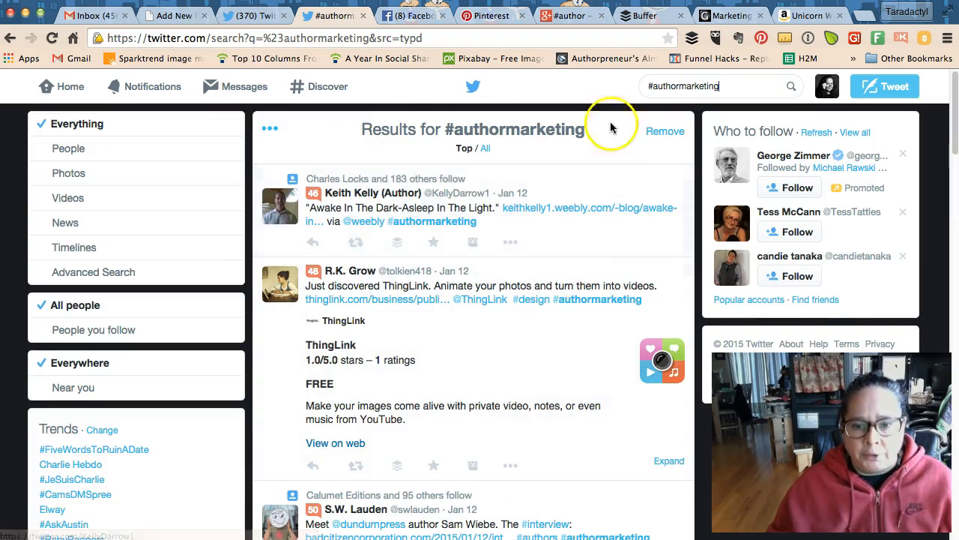
scroll(505, 342, "down", 1)
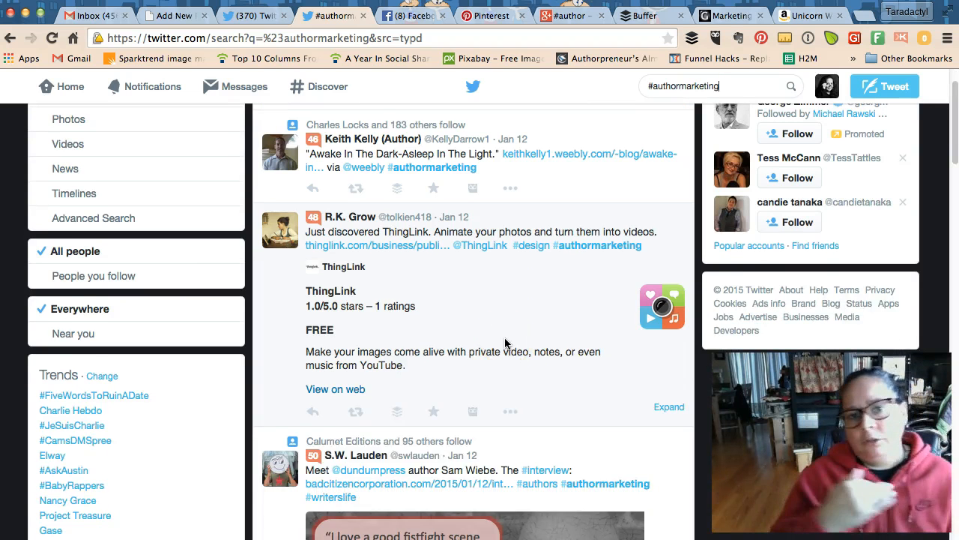
scroll(518, 328, "down", 8)
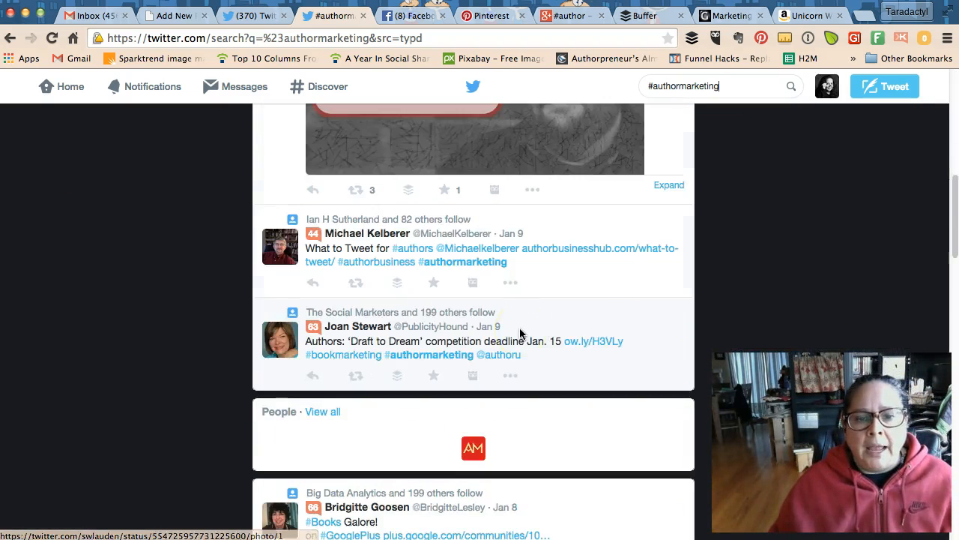
scroll(519, 328, "down", 14)
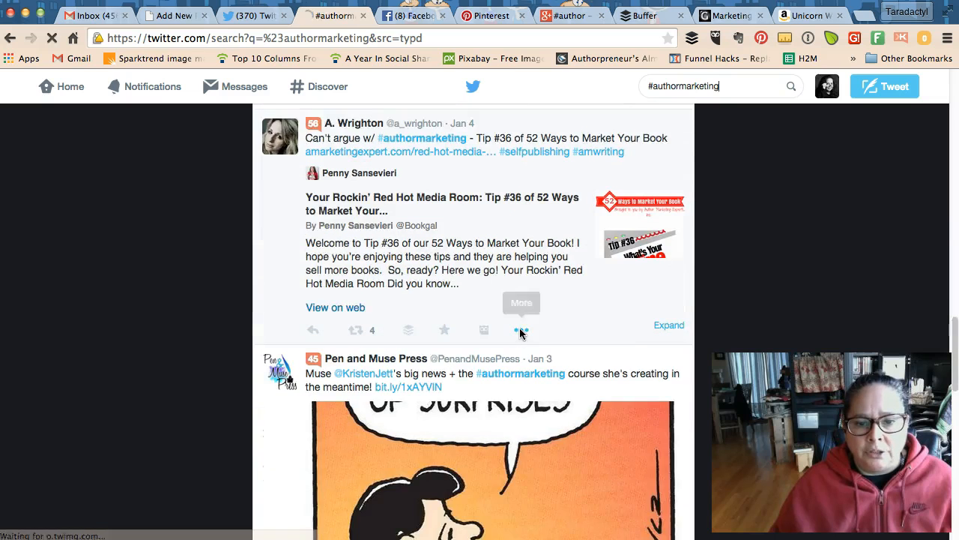
scroll(521, 332, "down", 6)
scroll(562, 275, "down", 2)
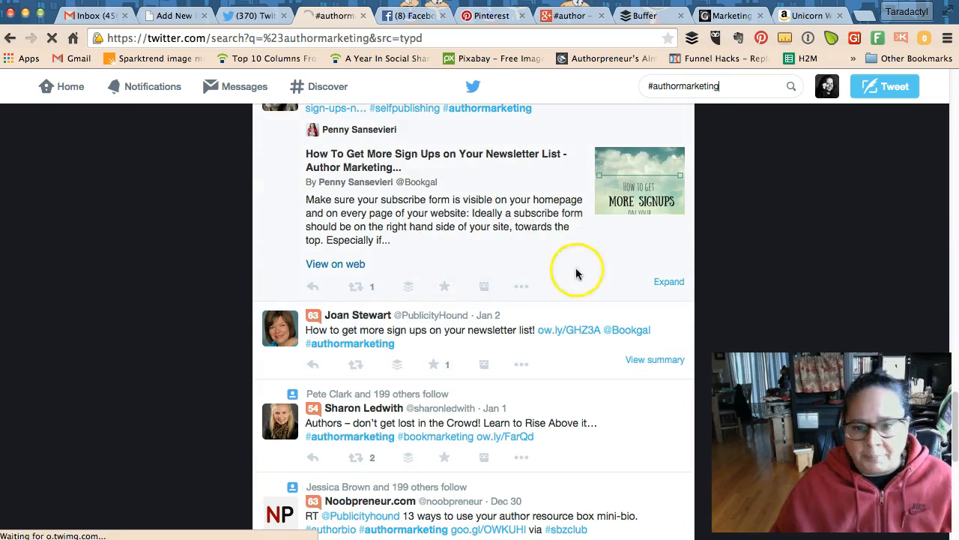
scroll(532, 261, "down", 2)
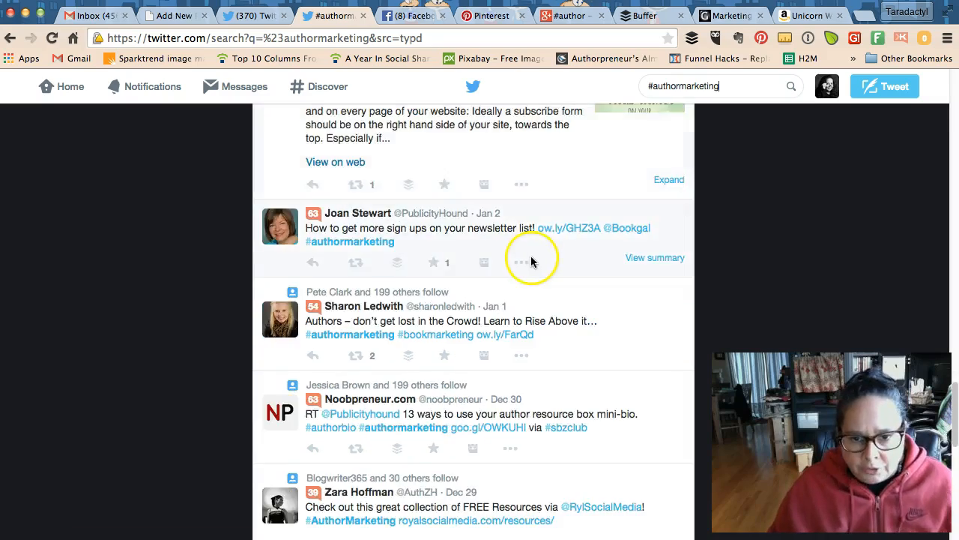
scroll(531, 261, "down", 5)
scroll(615, 272, "down", 6)
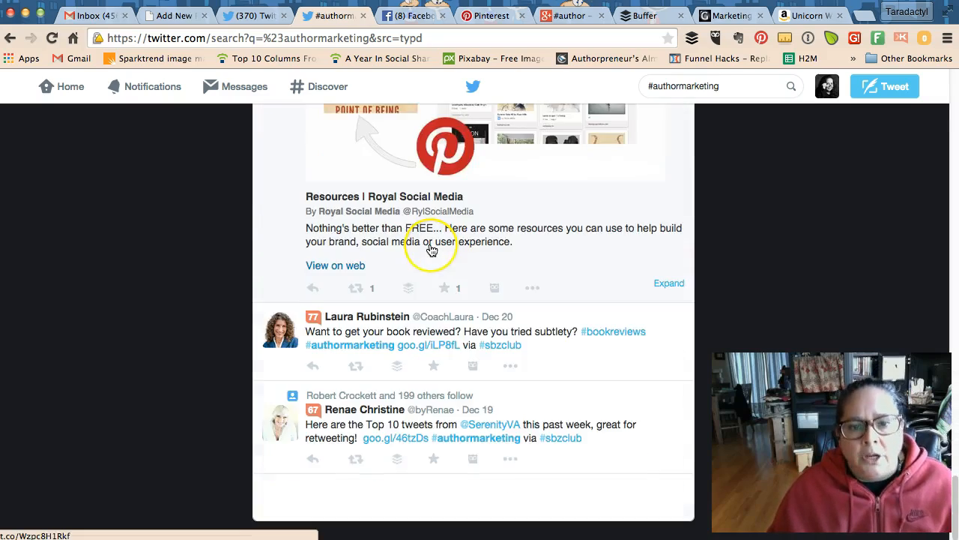
scroll(432, 250, "down", 2)
scroll(432, 249, "up", 15)
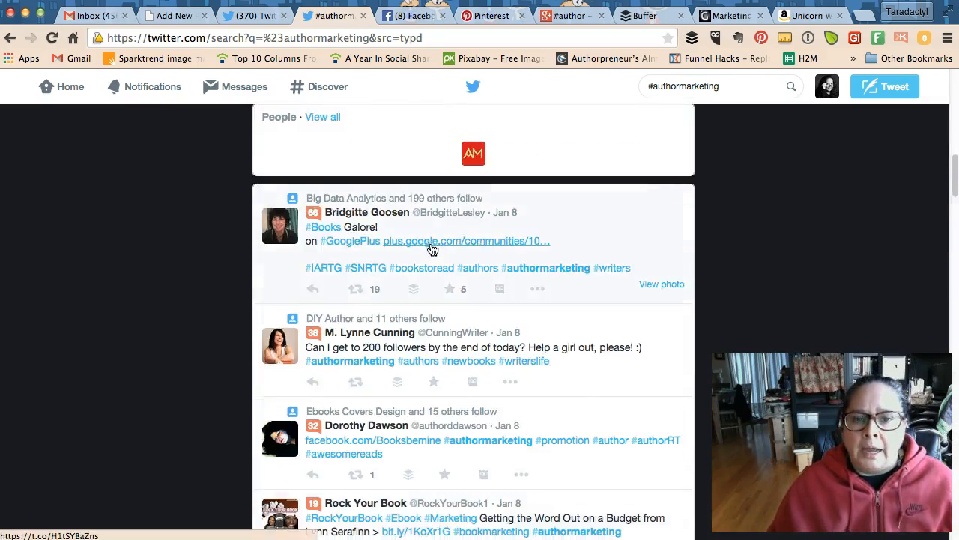
scroll(432, 250, "up", 10)
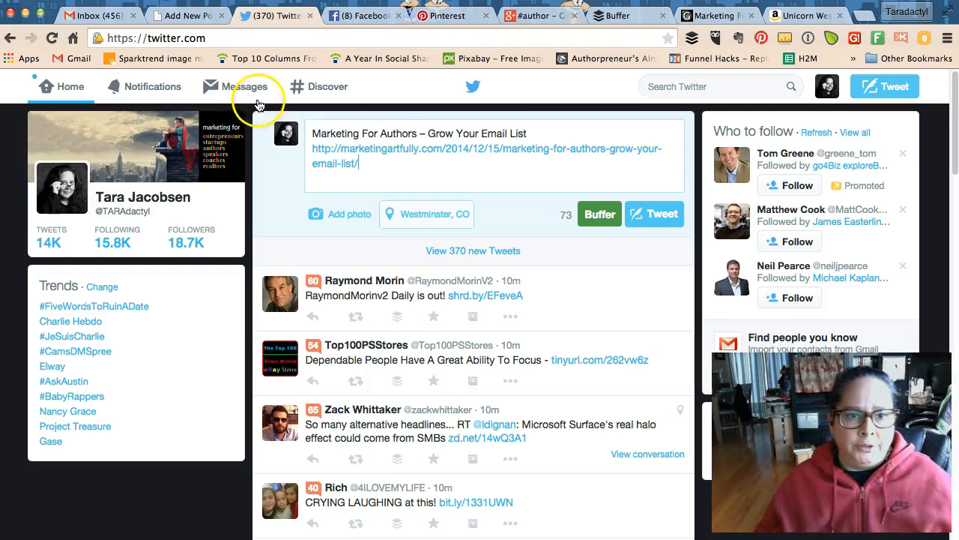
- Attach the "Marketing For Authors #1 Thing Grow An Email List!" image to the tweet draft
left_click(357, 217)
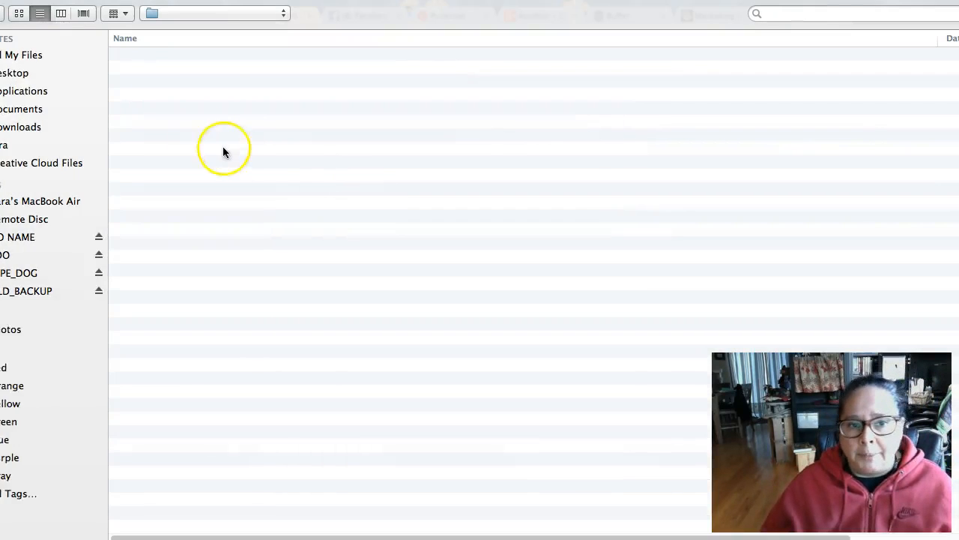
left_click(164, 57)
double_click(164, 57)
double_click(164, 57)
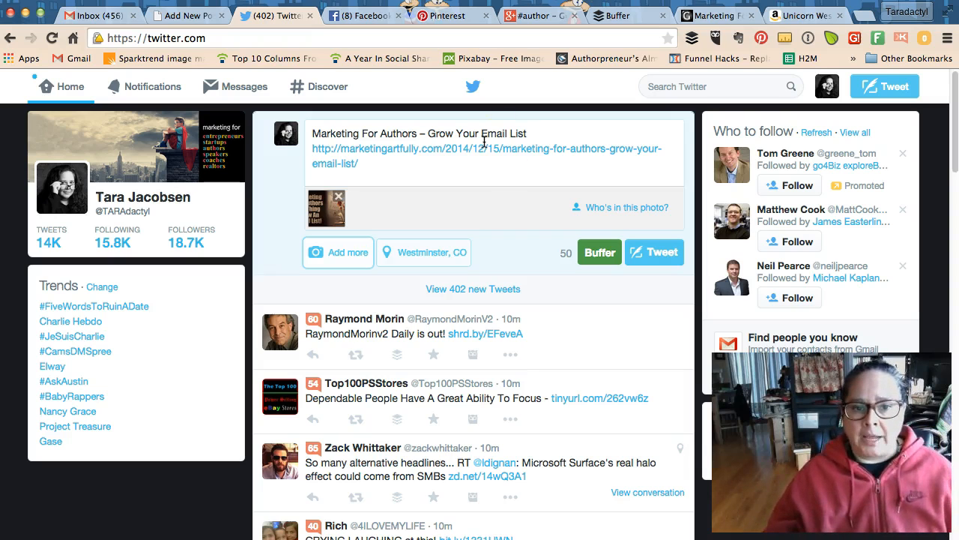
- Insert the hashtag #marketing between the title and the link in the tweet draft
left_click(549, 127)
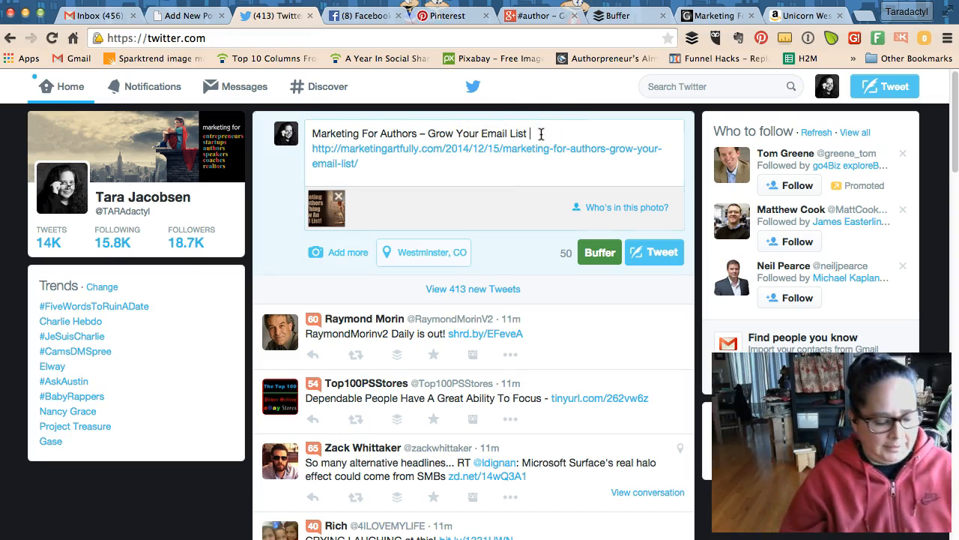
type("#")
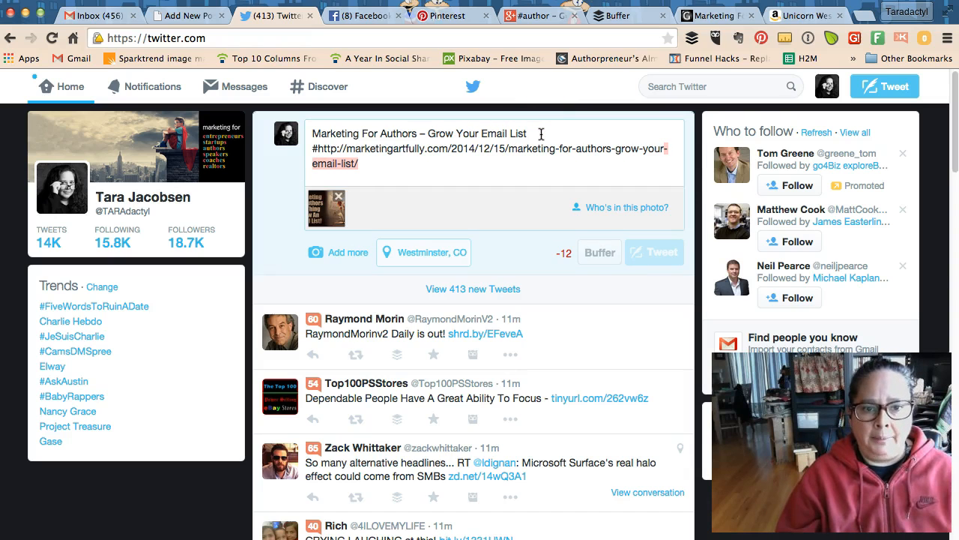
type("marketing")
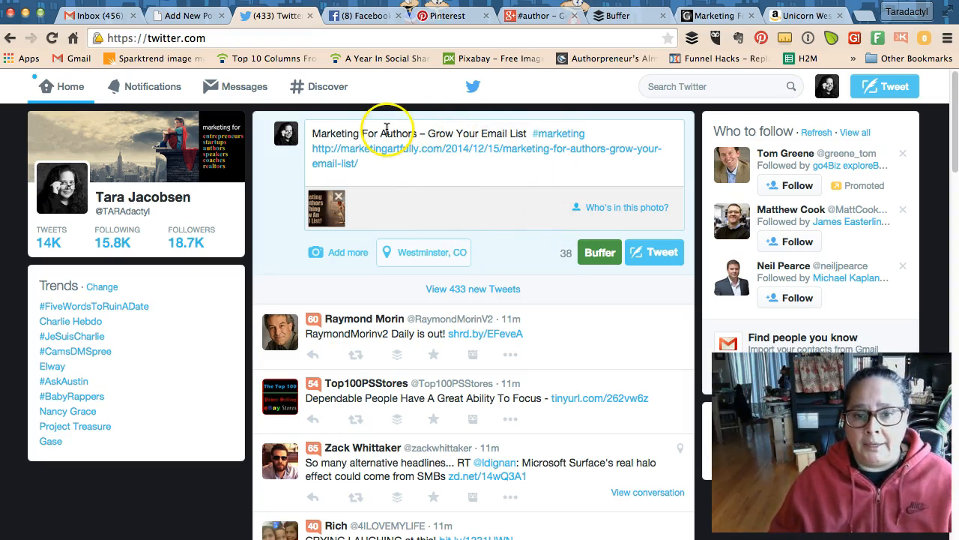
- Replace the #marketing hashtag in the tweet draft with #amwriting
left_click(592, 130)
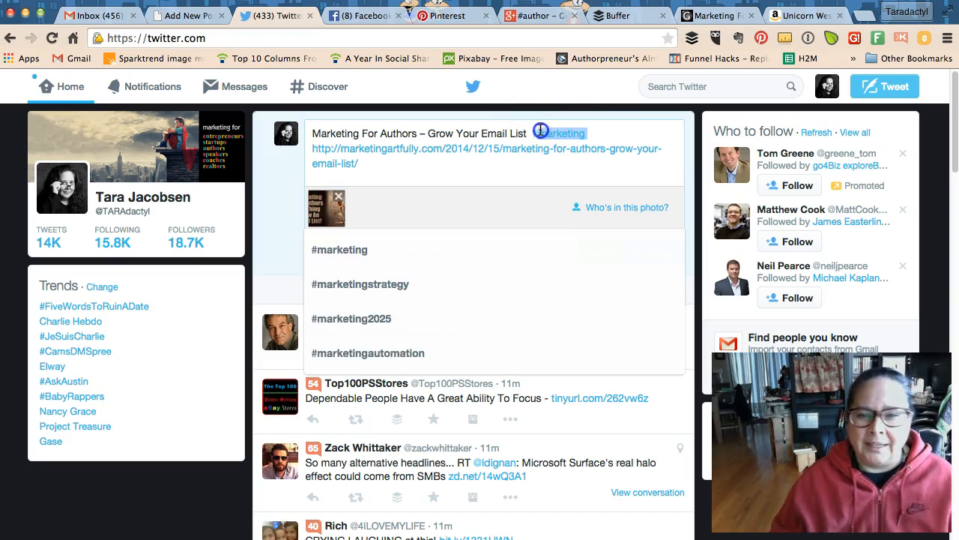
left_click_drag(533, 129, 590, 132)
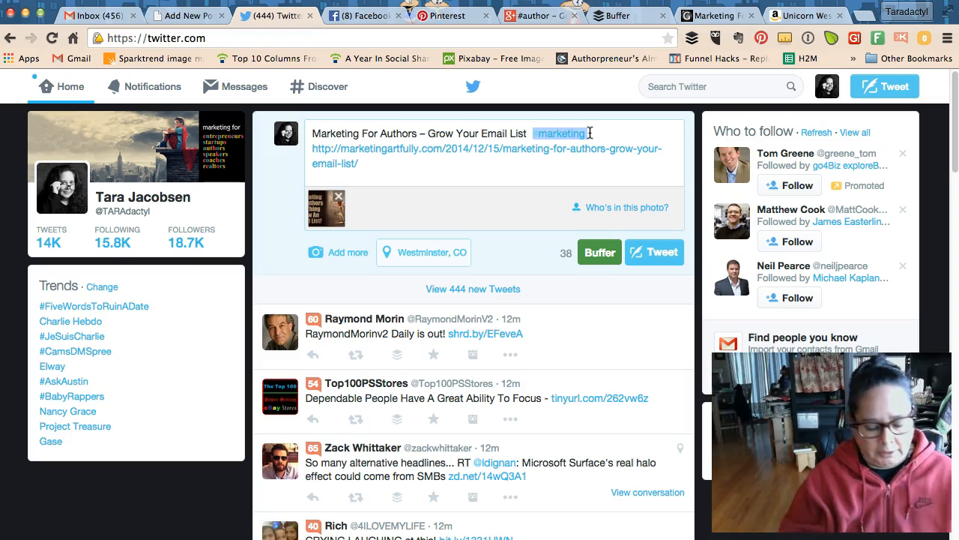
key("BackSpace")
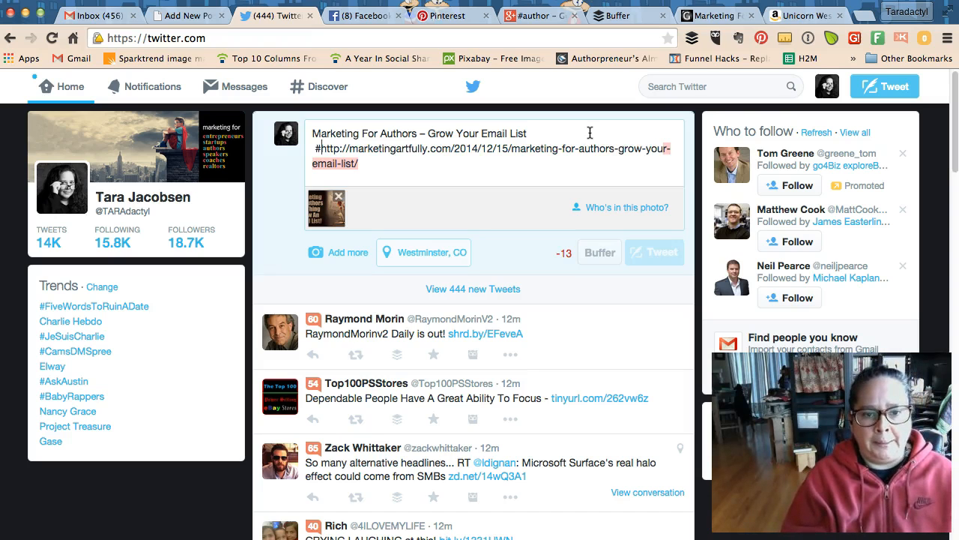
type("amwriting")
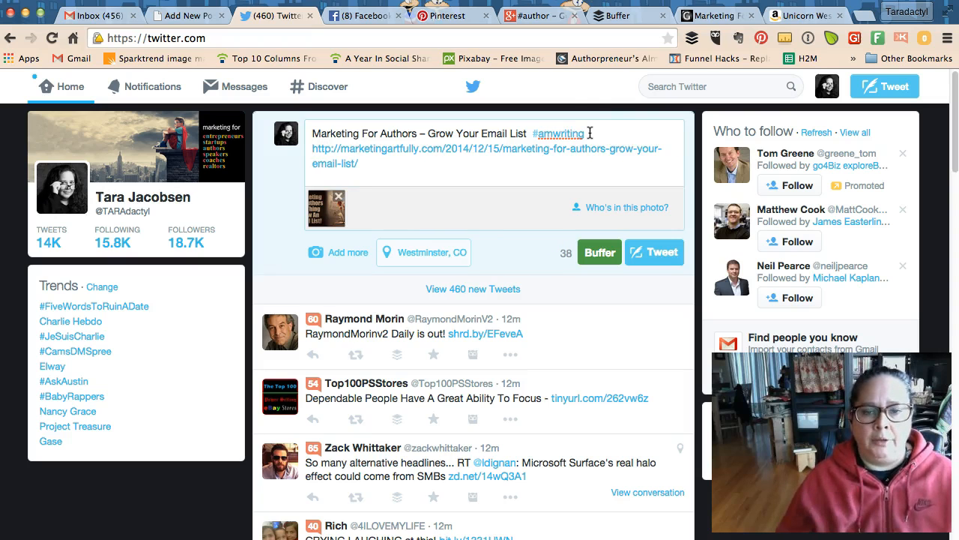
left_click(599, 137)
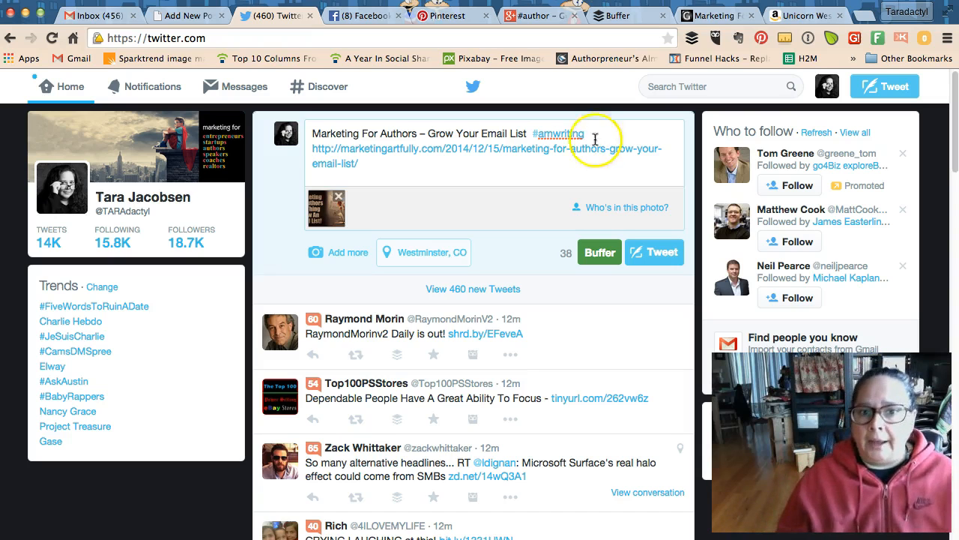
- Turn the word "Email" in the tweet title into the hashtag #Email and dismiss the hashtag suggestions
left_click(479, 134)
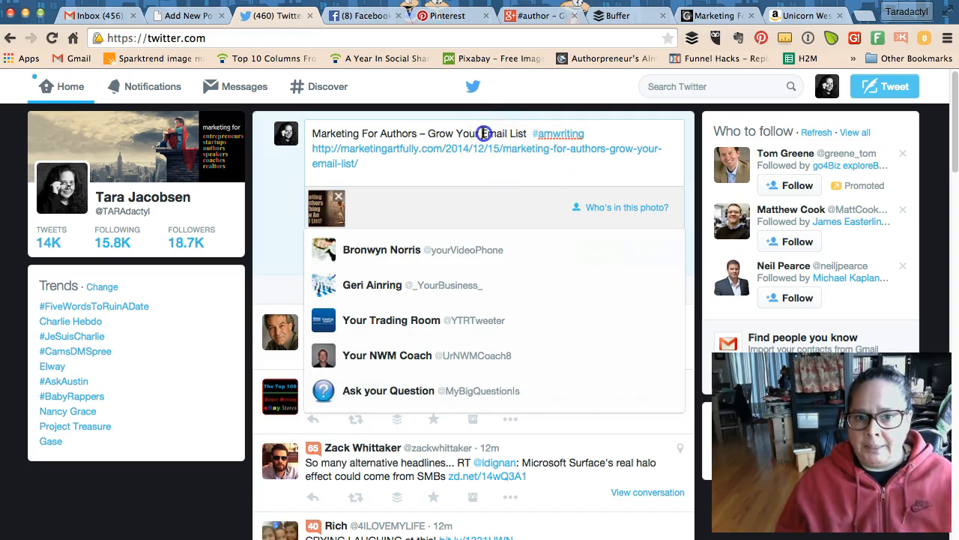
type("#")
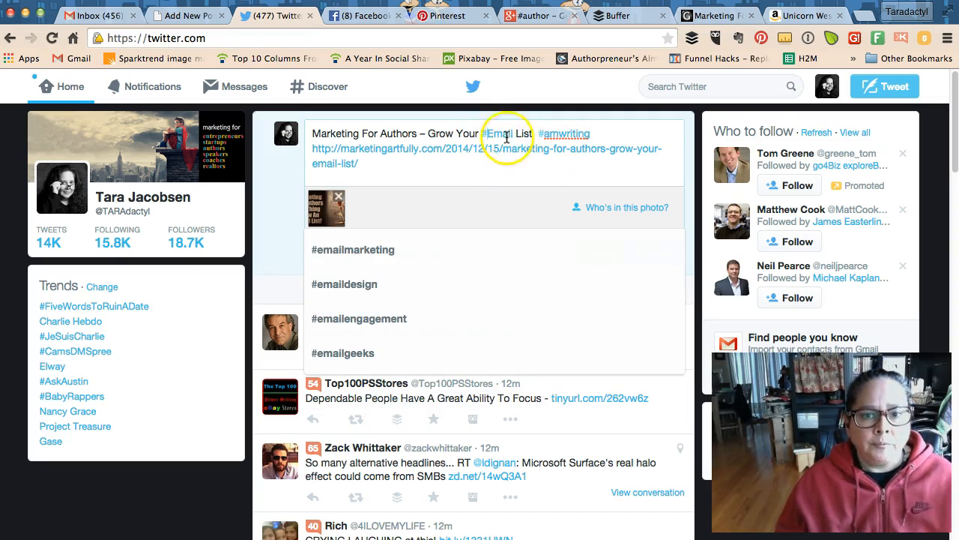
left_click(595, 90)
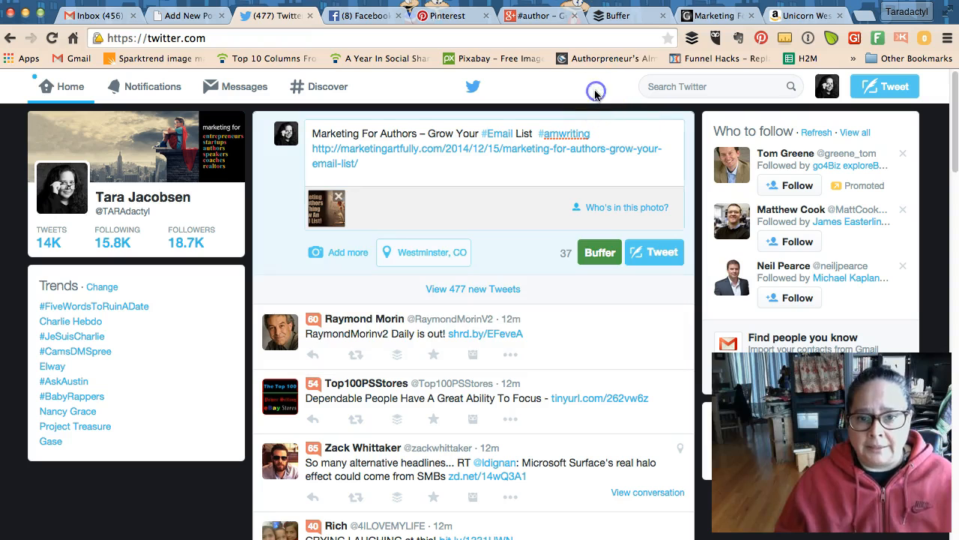
- Publish the tweet and load the new tweets into the home timeline
left_click(644, 255)
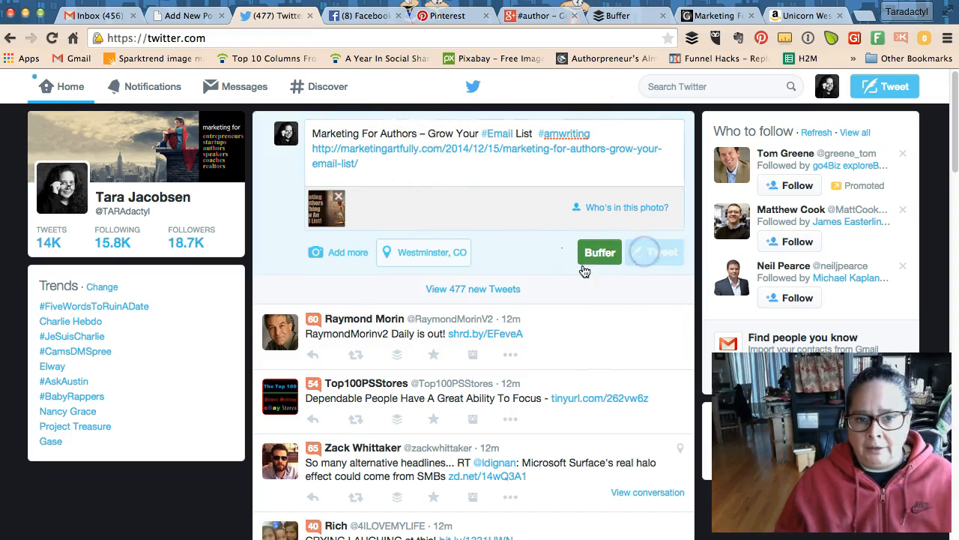
left_click(440, 289)
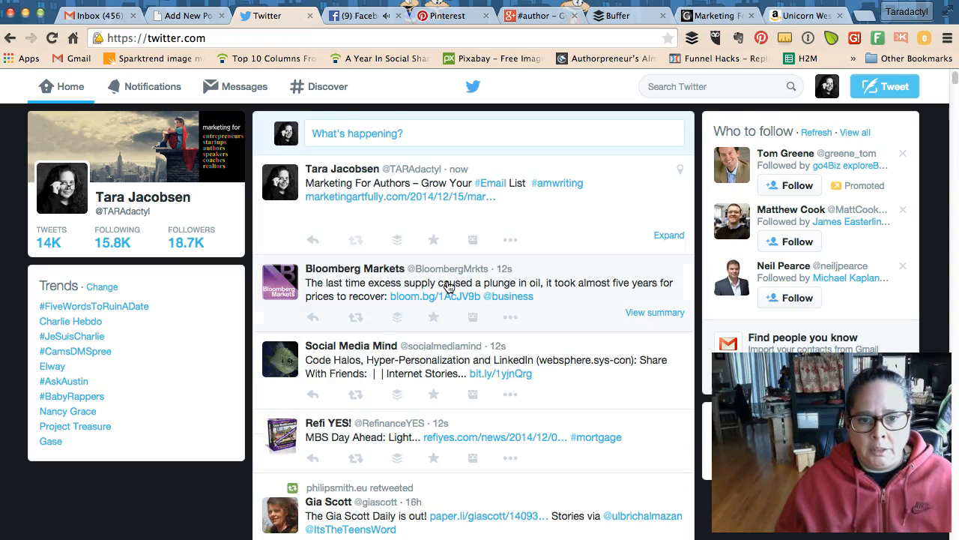
- Open the account's own profile and examine how the published tweet shows its text, hashtags, link and image
left_click(168, 197)
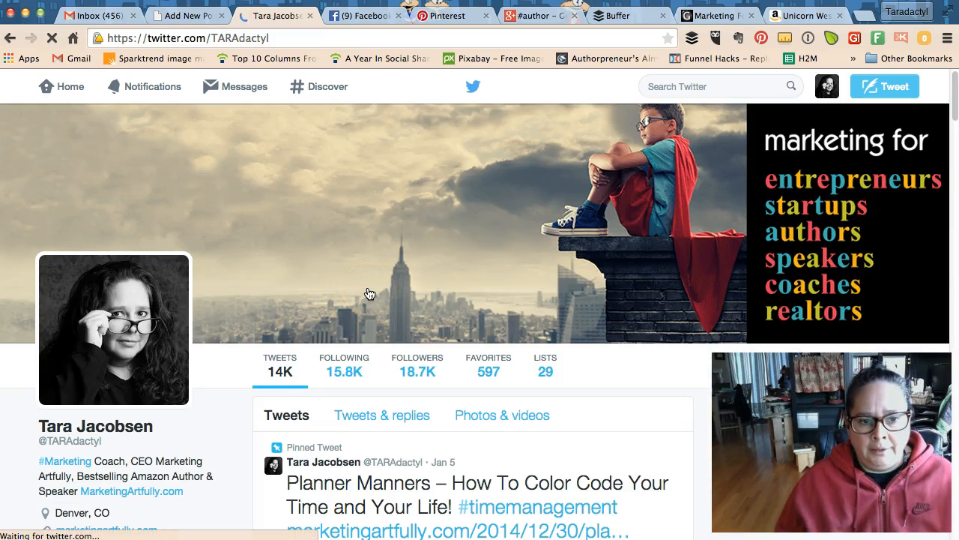
scroll(369, 294, "down", 10)
scroll(368, 294, "down", 1)
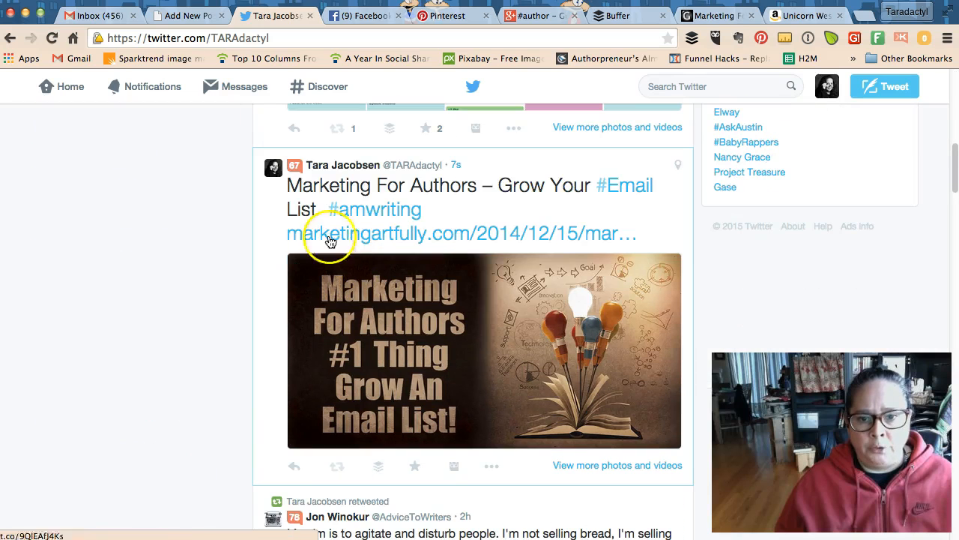
- Follow the published tweet's #amwriting hashtag, look through the matching tweets and rerun it as a search
left_click(389, 214)
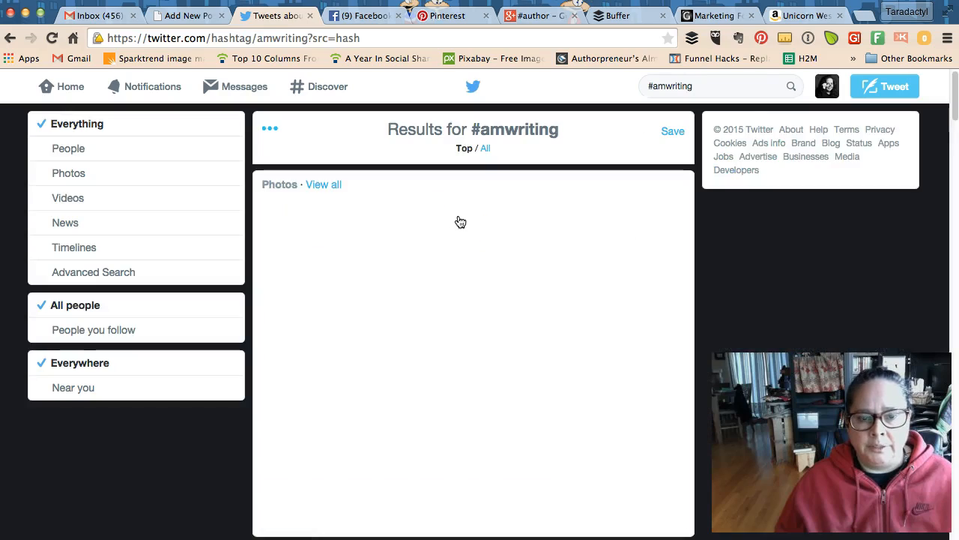
scroll(510, 233, "down", 15)
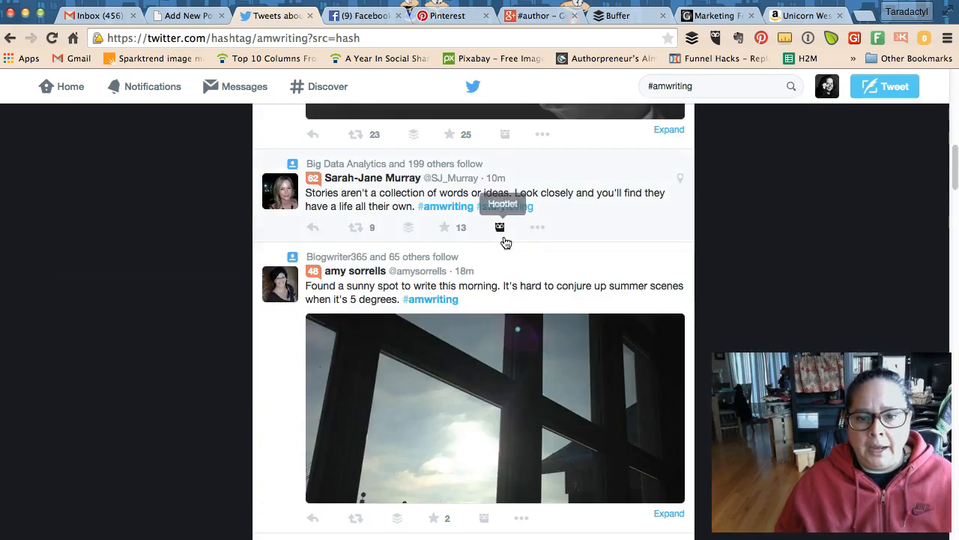
scroll(509, 270, "up", 15)
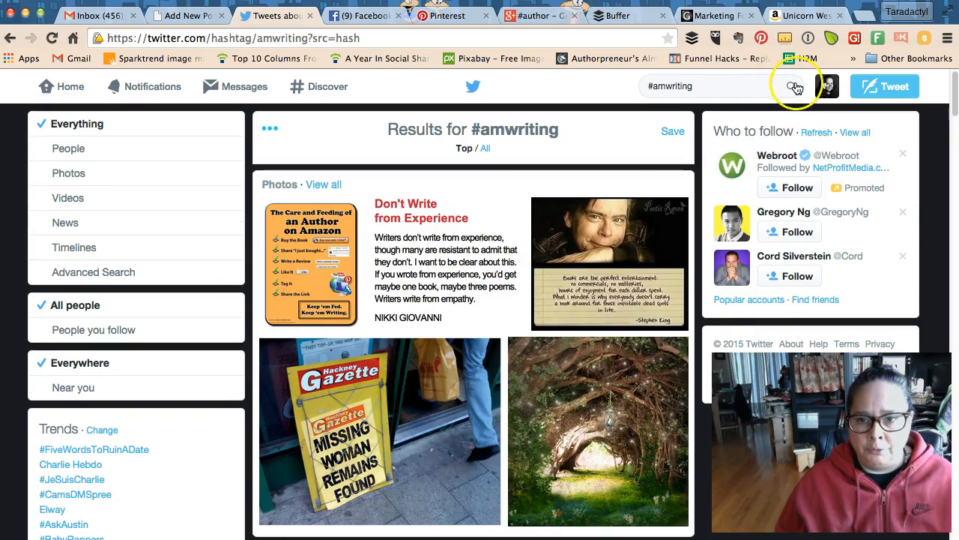
left_click(787, 90)
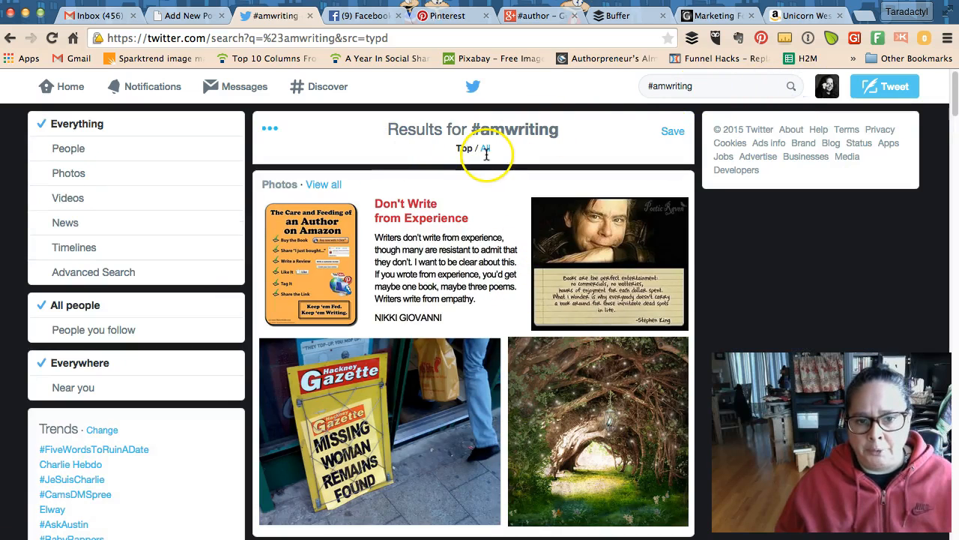
- Filter the #amwriting results to photos and look through the image grid
left_click(179, 174)
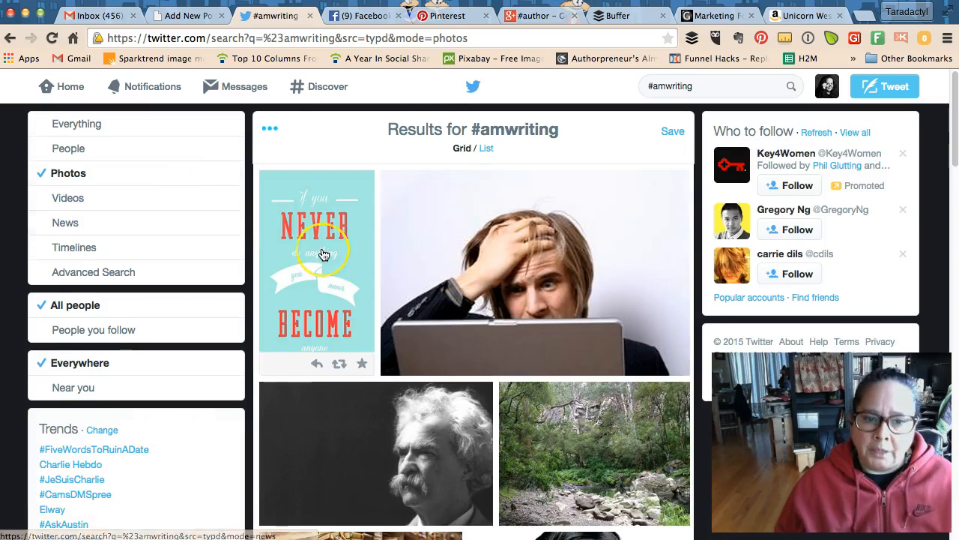
scroll(322, 256, "down", 5)
scroll(322, 255, "down", 9)
scroll(322, 255, "up", 14)
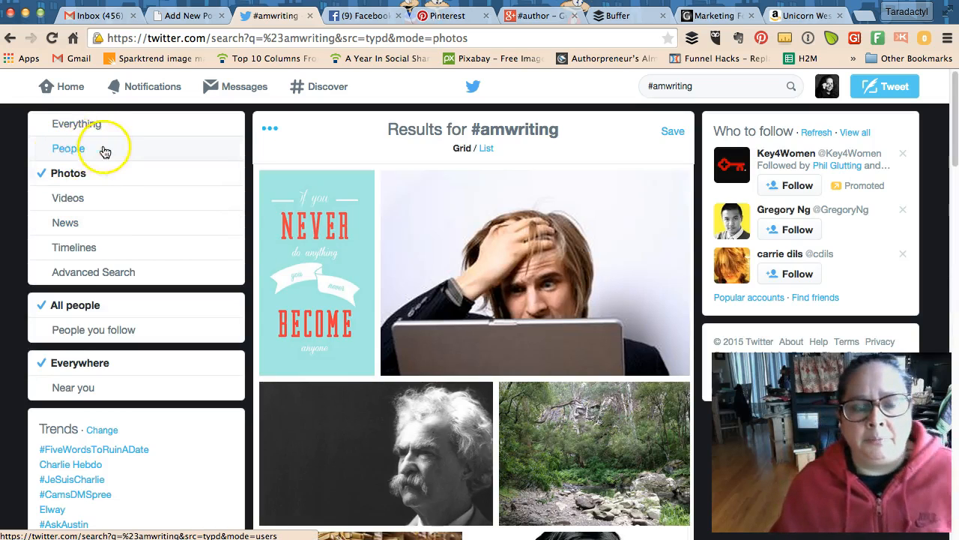
- View the people matching #amwriting, and return to the photo results to look further down the grid
left_click(63, 150)
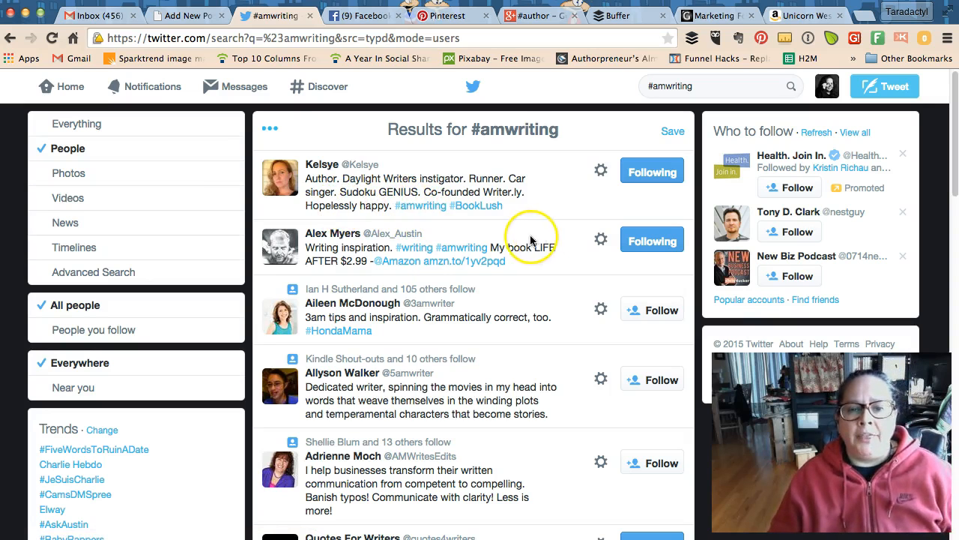
left_click(75, 175)
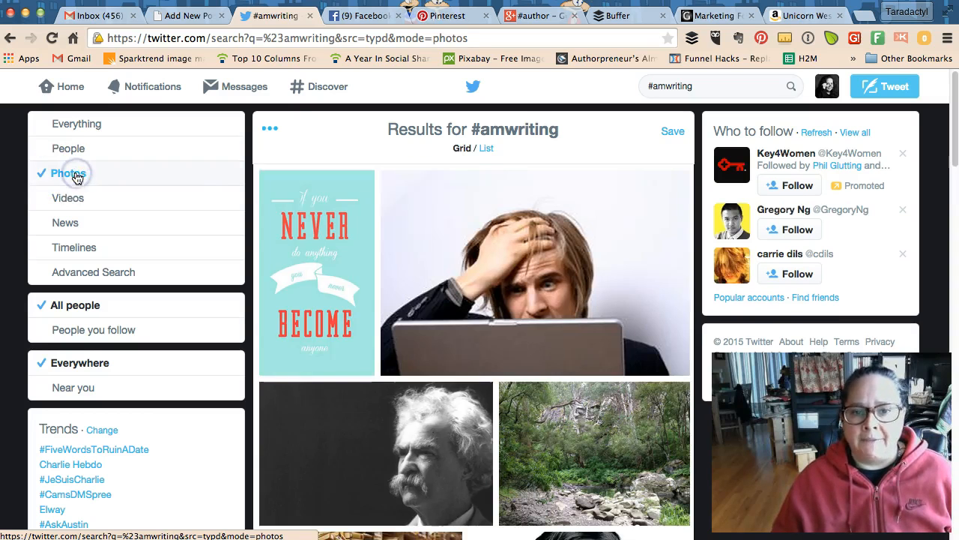
scroll(412, 299, "down", 2)
scroll(411, 299, "down", 6)
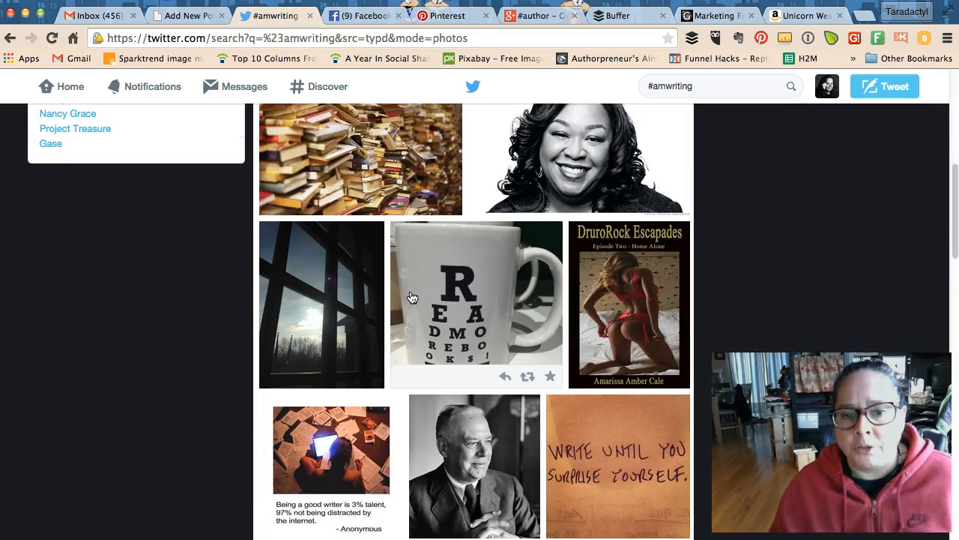
- Look through more of the #amwriting photo results and return to the beginning of the grid
scroll(411, 294, "down", 7)
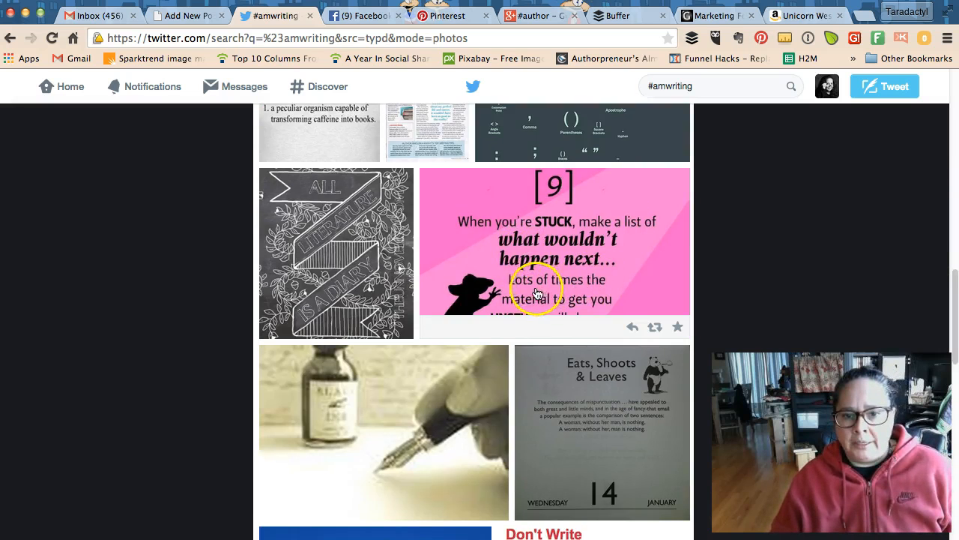
scroll(230, 283, "down", 1)
scroll(231, 284, "down", 10)
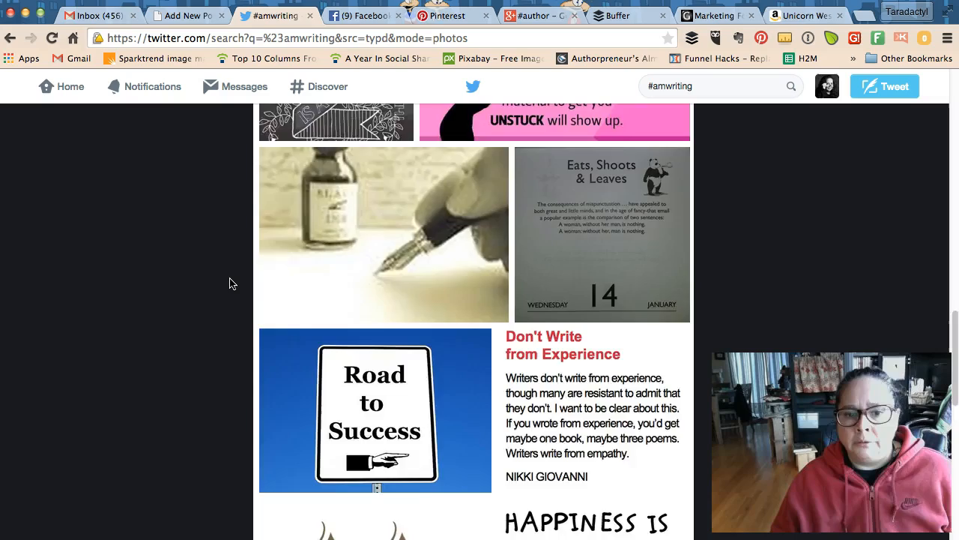
scroll(230, 283, "up", 10)
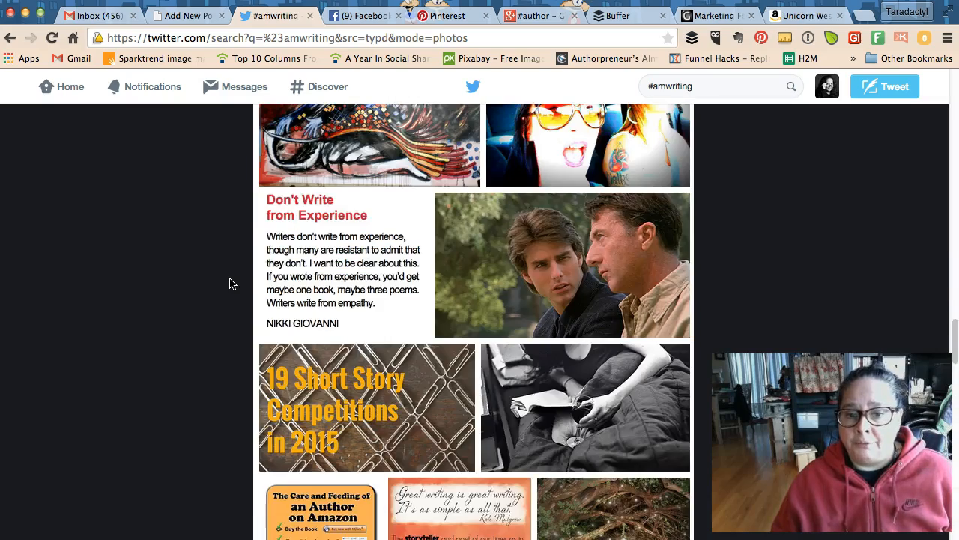
scroll(230, 283, "up", 10)
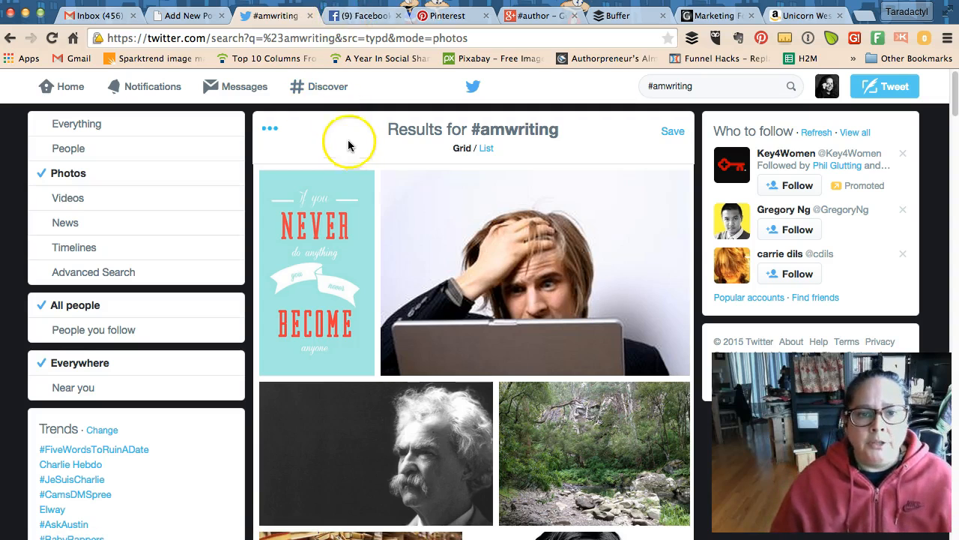
- Check the Facebook #selfpublishing results and the Twitter home feed, and examine the Amazon page for Unicorn Western [Kindle Edition]
left_click(345, 21)
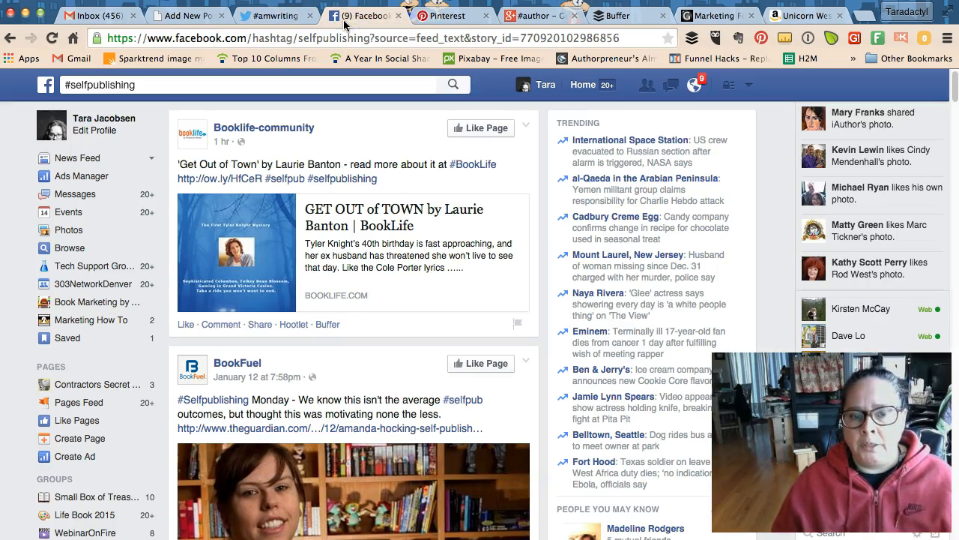
left_click(246, 17)
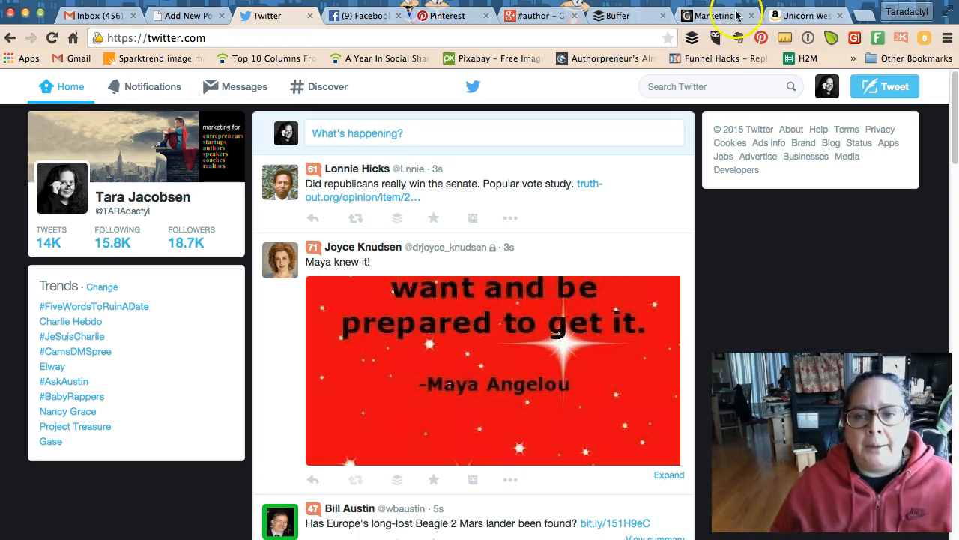
left_click(799, 16)
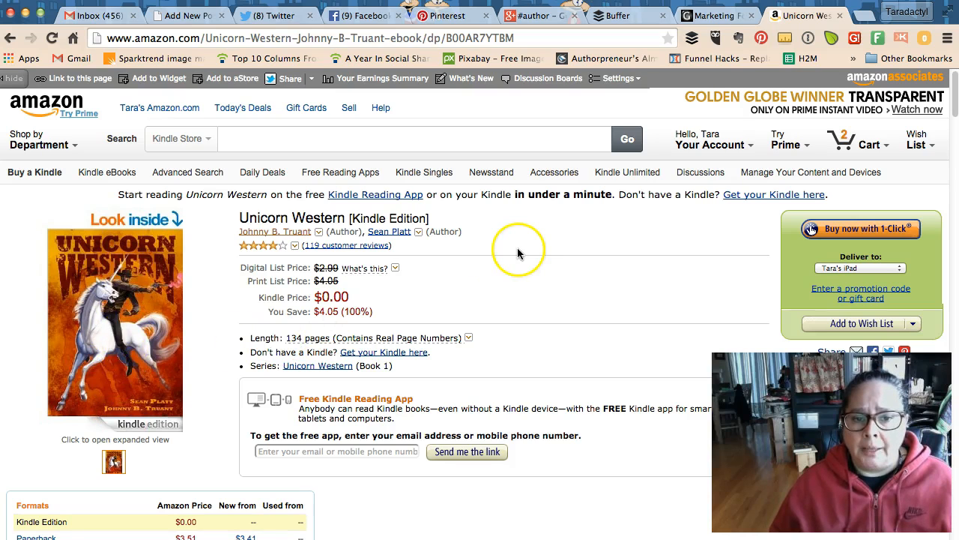
mouse_move(296, 230)
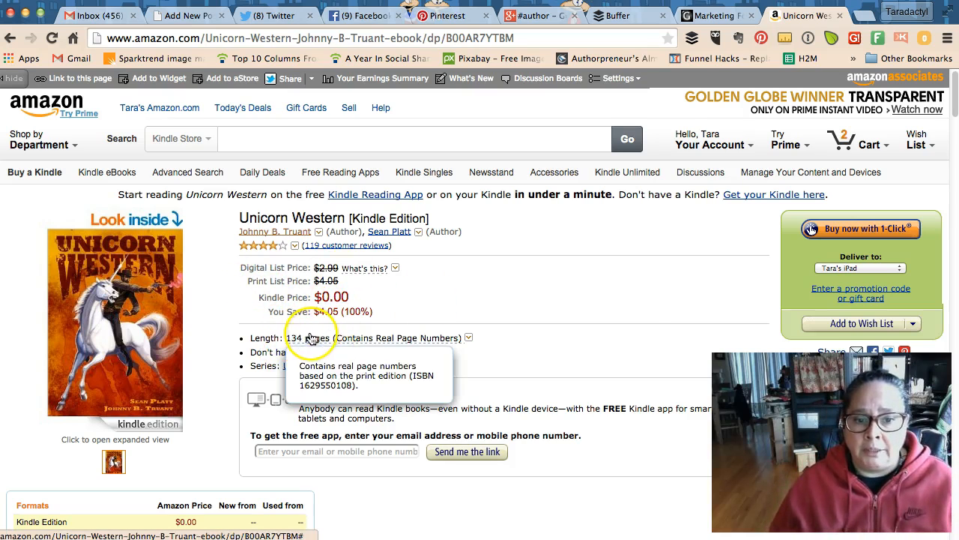
left_click(551, 272)
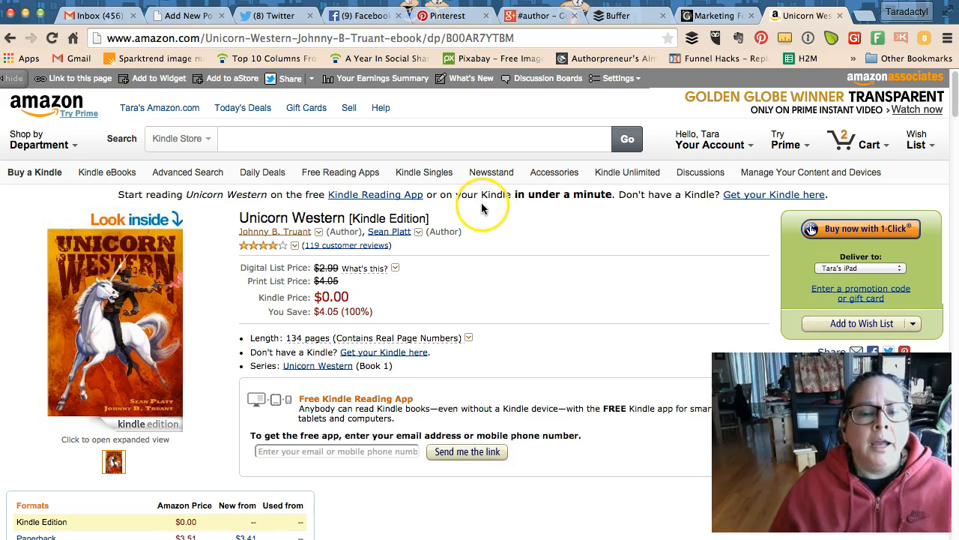
- Switch to Facebook and start using it as the page Book Marketing by the Ebook Nerds
left_click(351, 15)
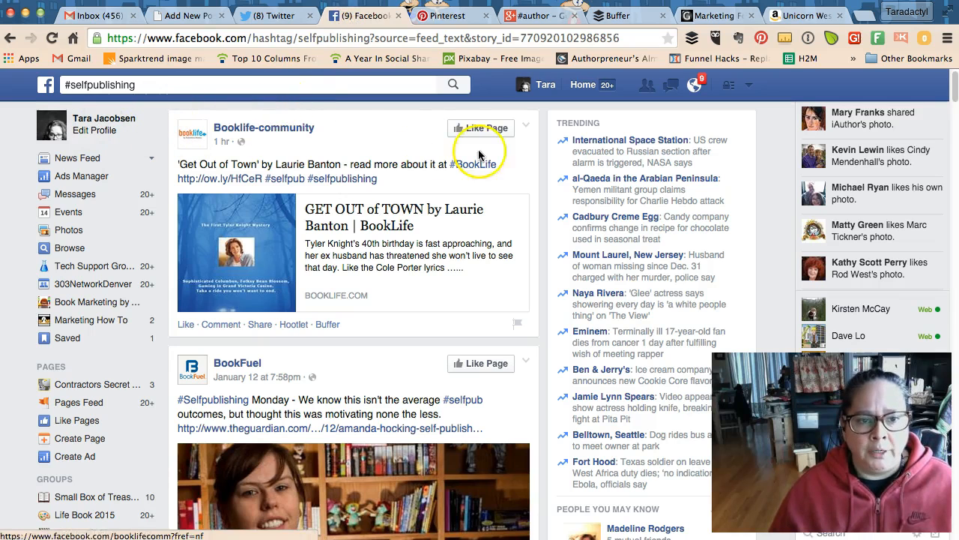
left_click(750, 86)
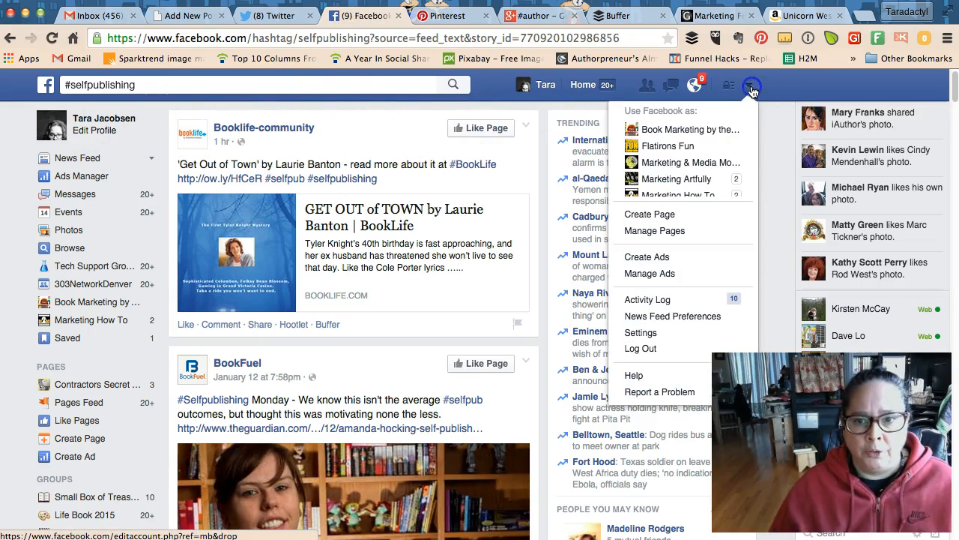
left_click(707, 129)
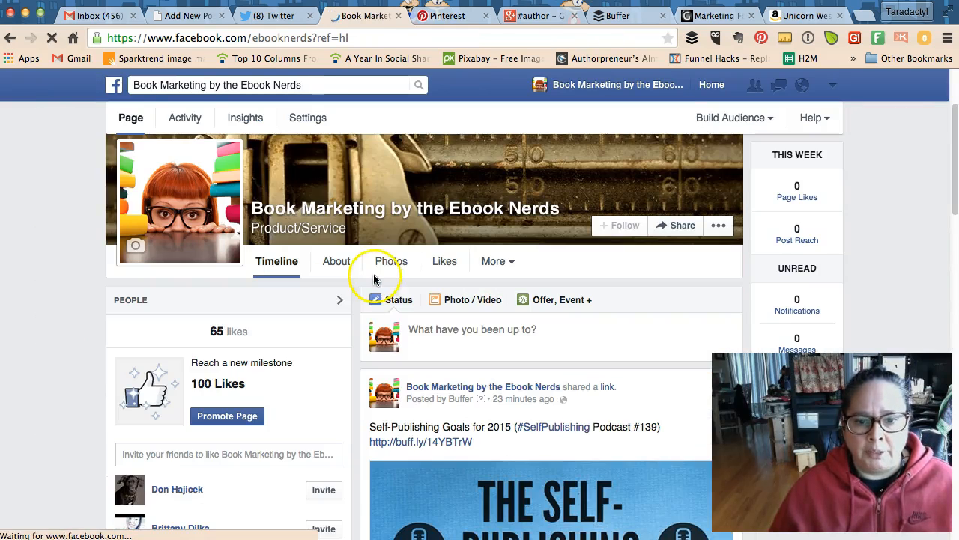
- Start a photo post on the page and upload the Unicorn Western cover image from the computer
left_click(470, 301)
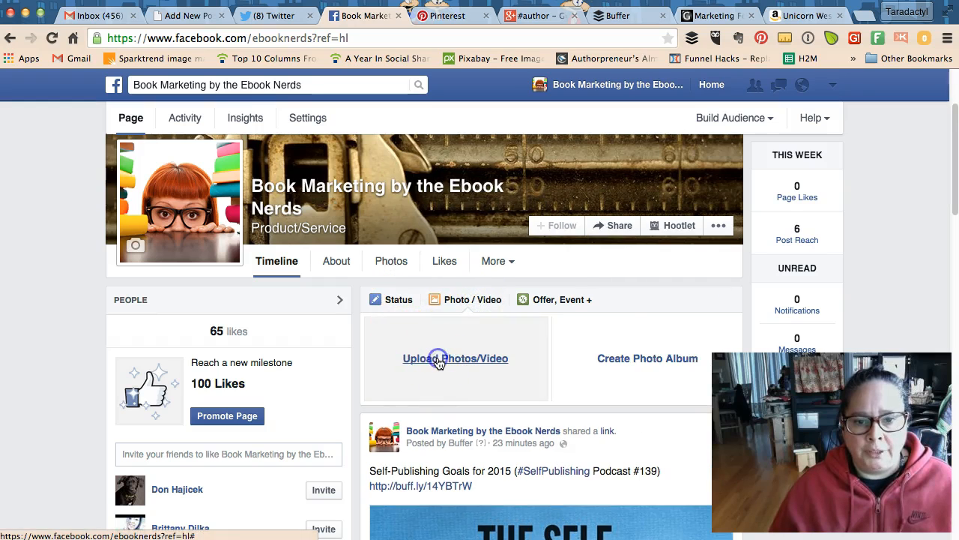
left_click(434, 360)
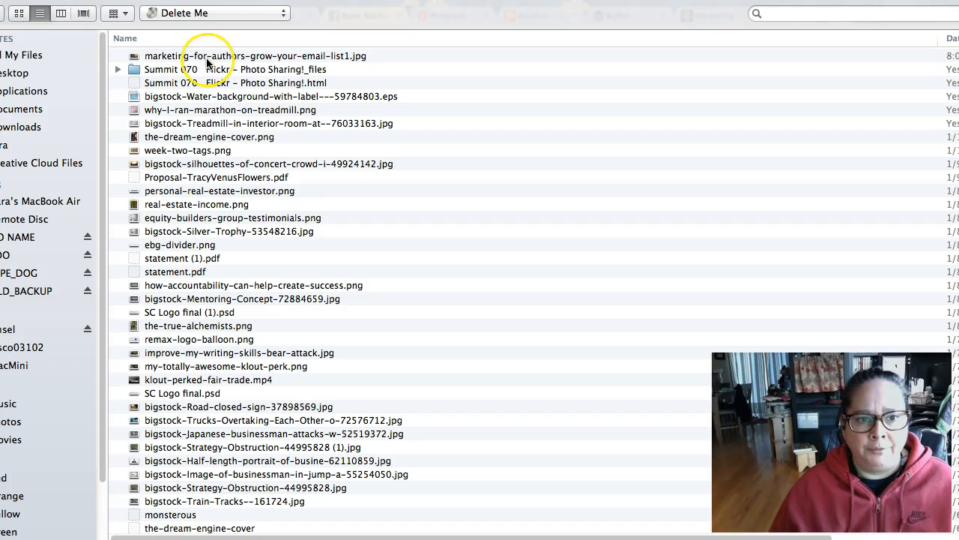
left_click(16, 71)
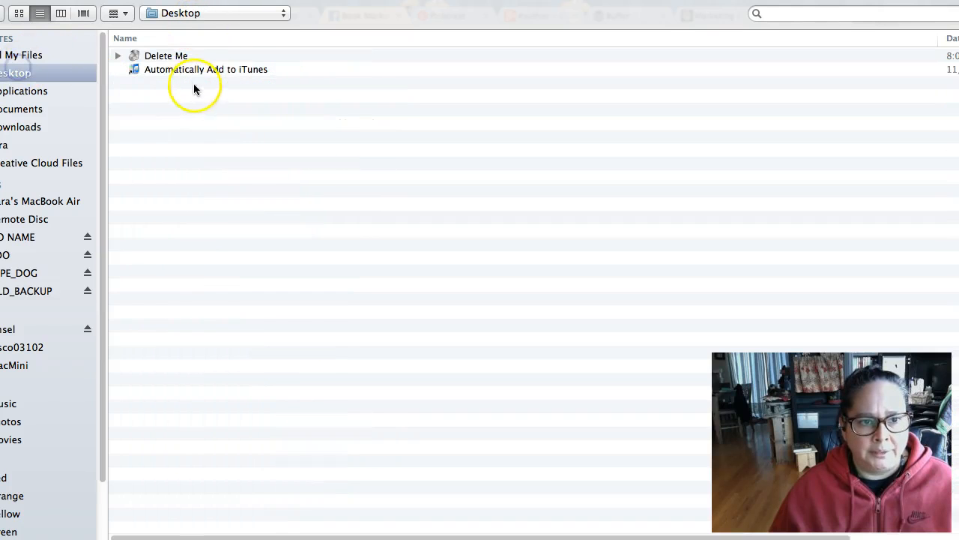
double_click(176, 85)
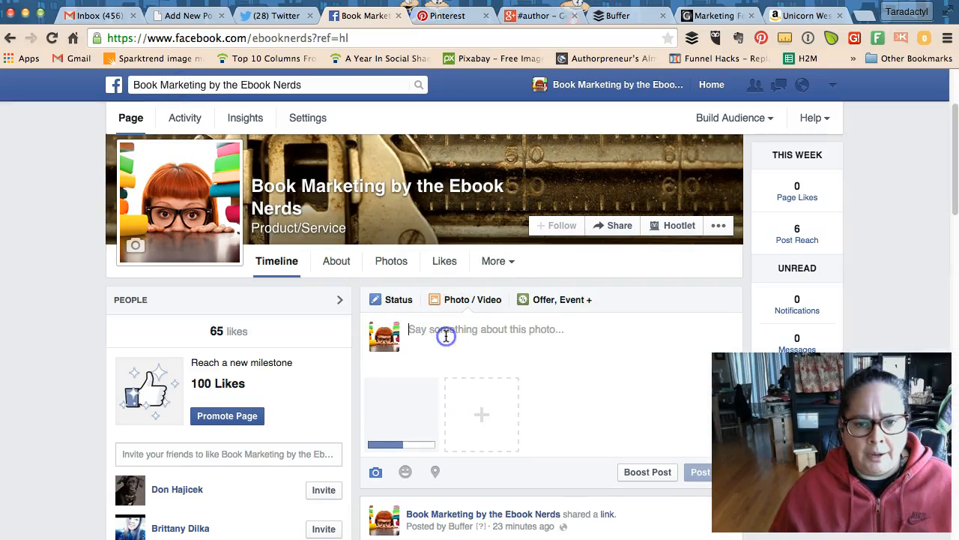
- Begin the photo's post text with "Promoting an absolutely fabulous work by"
type("P")
type("omto")
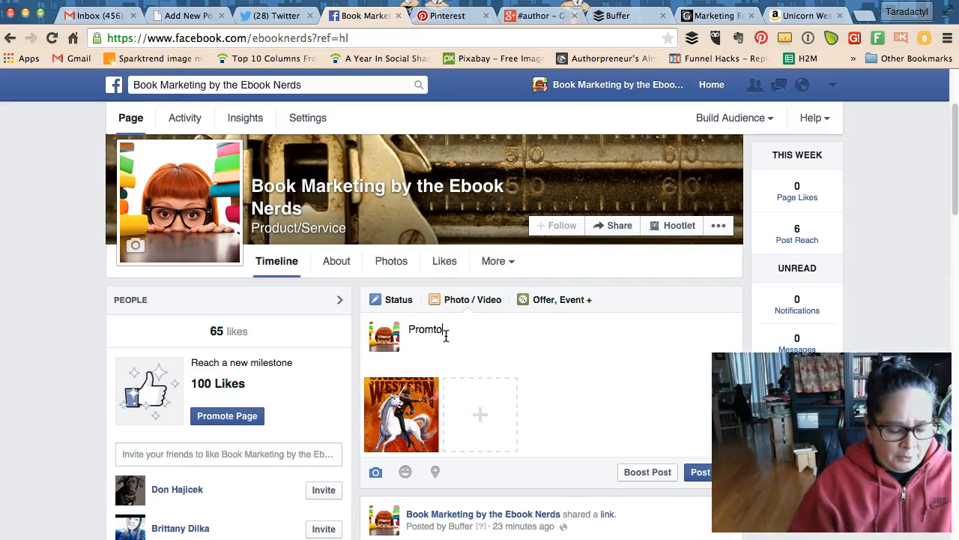
type("ting")
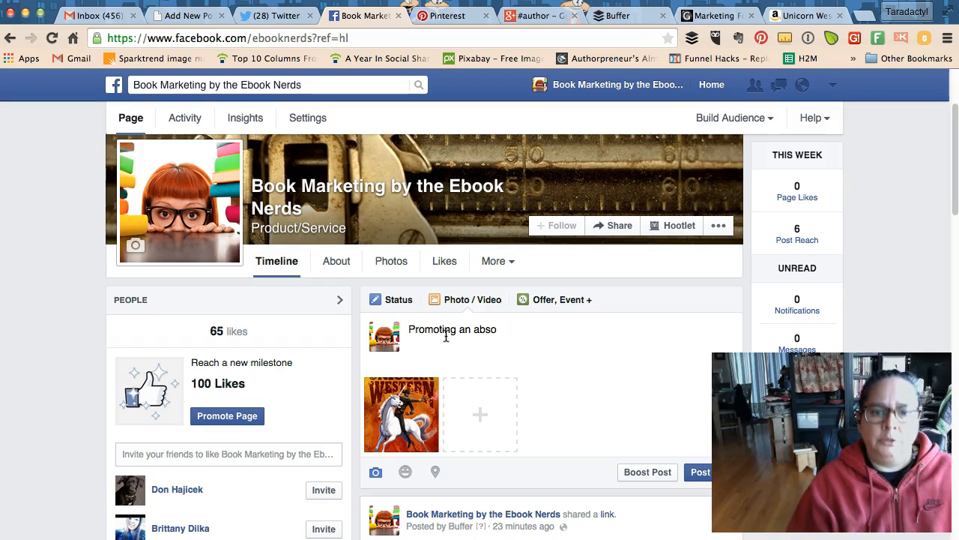
type("an absolutely fabulous work by ")
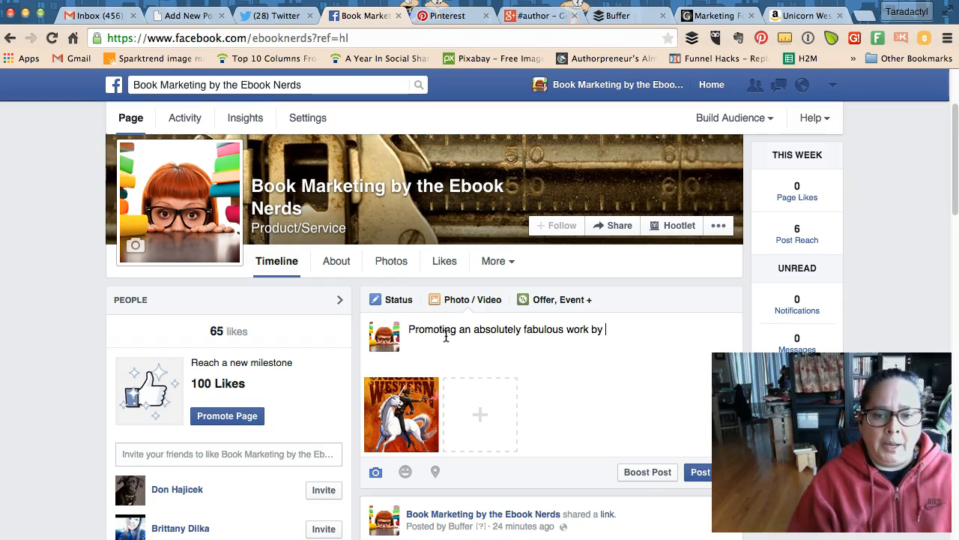
type("@seanpla")
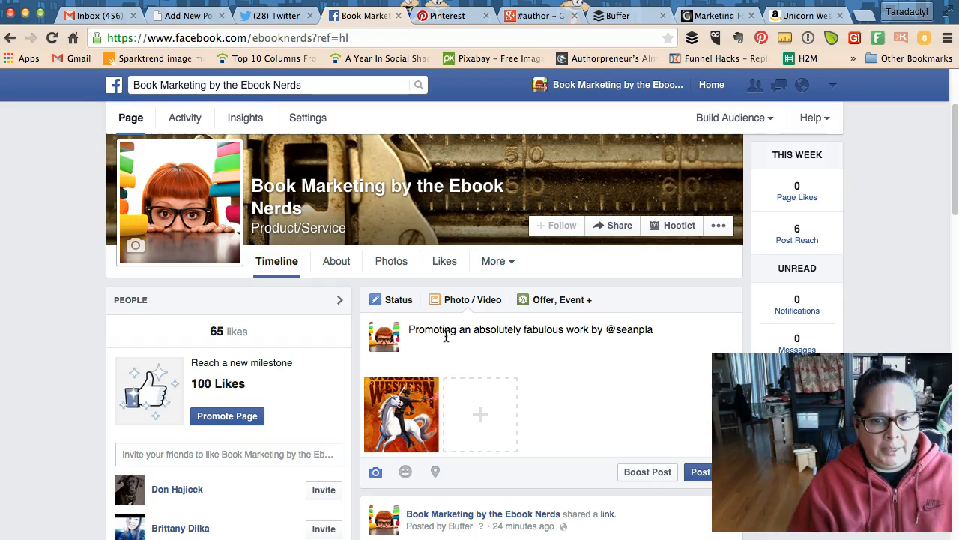
type("tt")
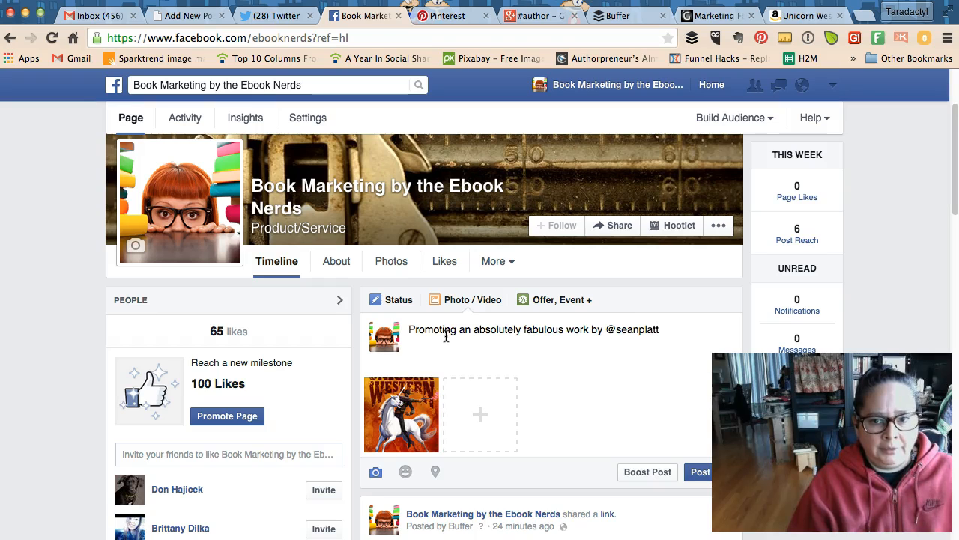
key("BackSpace")
key("BackSpace")
key("BackSpace")
key("BackSpace")
key("BackSpace")
key("BackSpace")
key("BackSpace")
key("BackSpace")
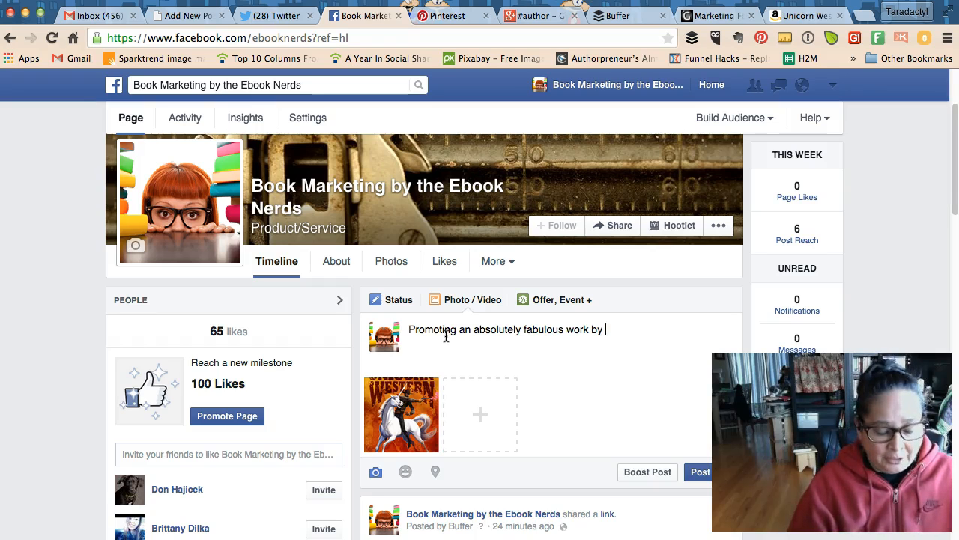
- Tag the Sterling & Stone page in the post and finish the sentence with "'s dynamic duo!"
type("ling")
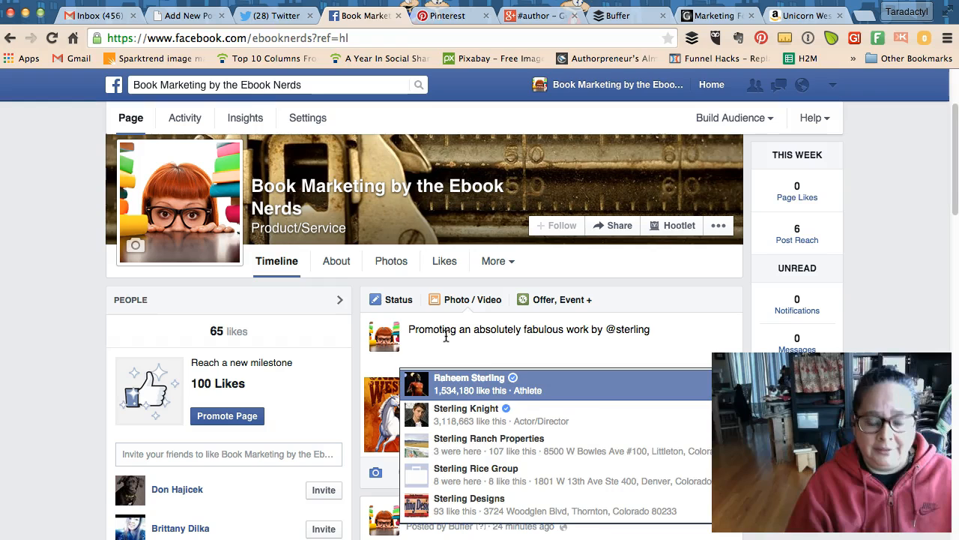
type(" & ston")
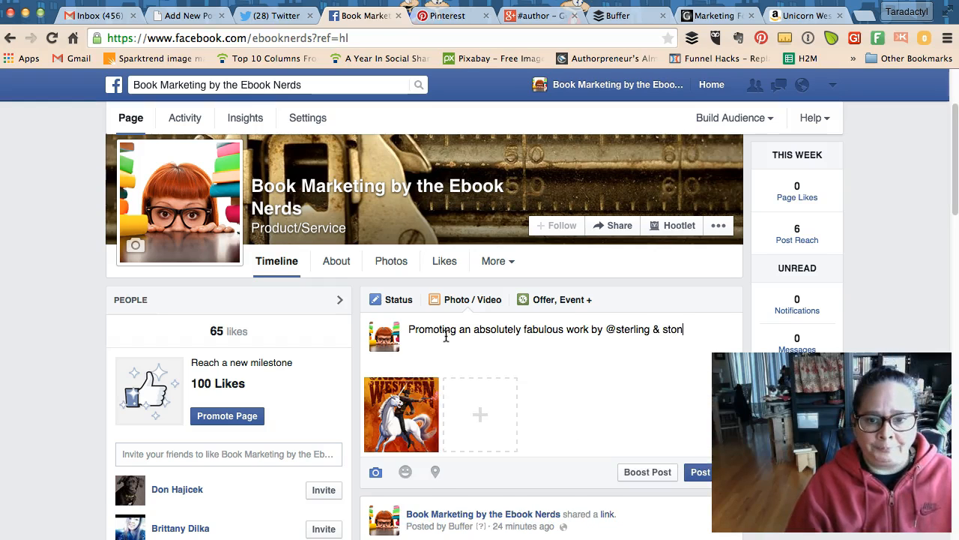
left_click(459, 384)
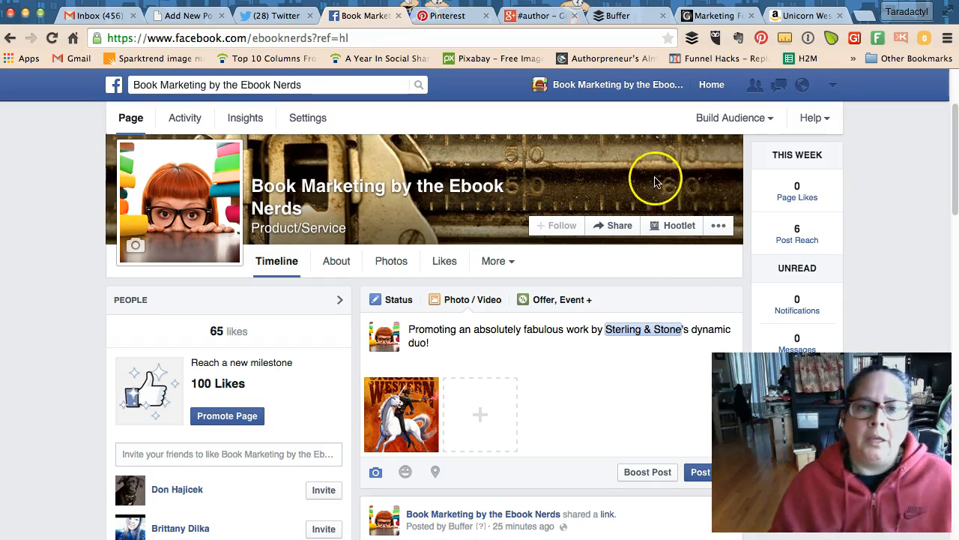
- Copy the web address of the Unicorn Western Amazon page and paste it at the end of the Facebook post text
left_click(803, 15)
left_click(584, 44)
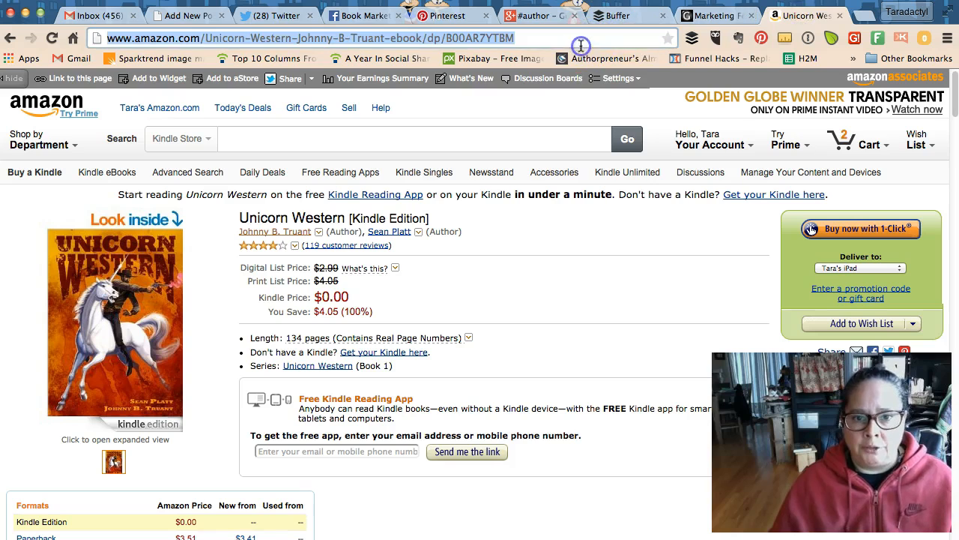
key("ctrl+c")
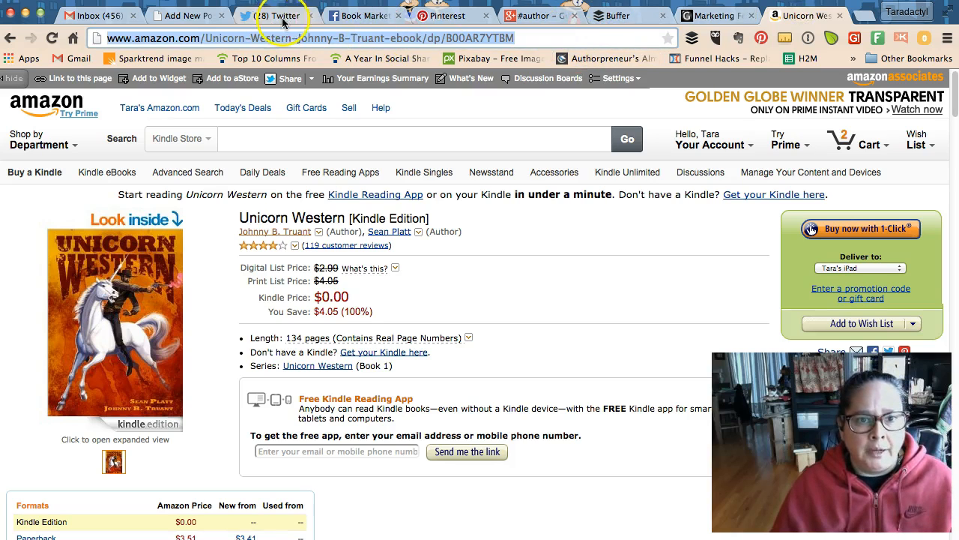
left_click(365, 15)
key("ctrl+v")
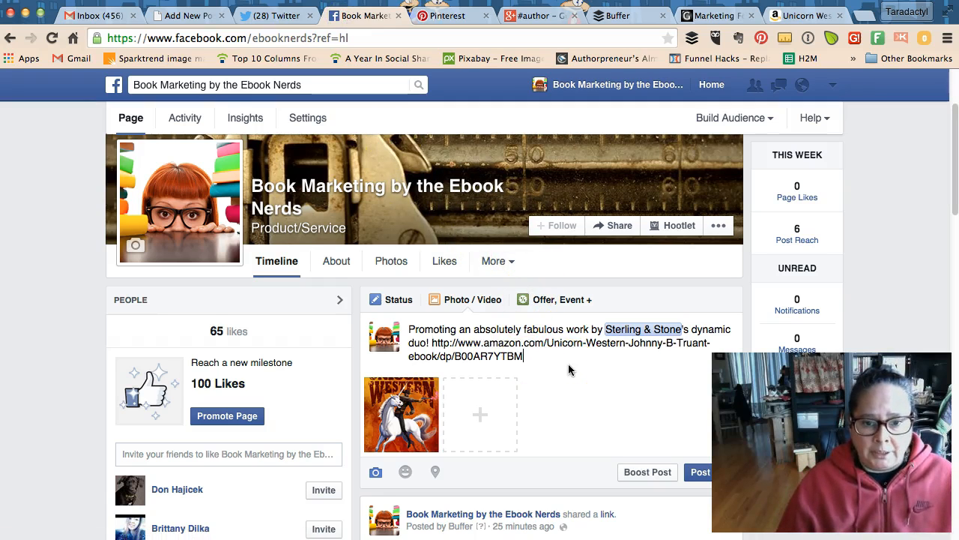
- Move the Amazon link to its own paragraph, with a blank line between it and the opening sentence
key("Return")
key("Return")
left_click(544, 328)
left_click(432, 343)
key("Return")
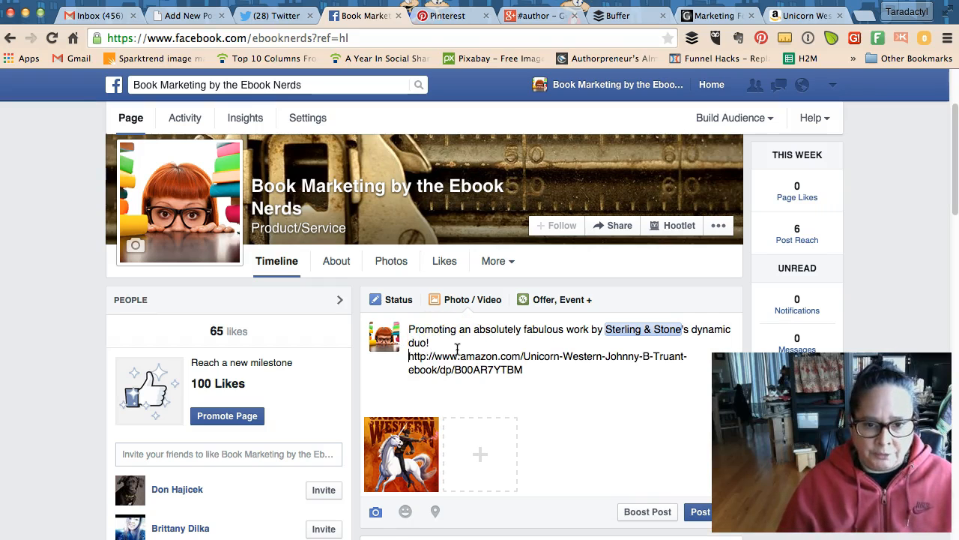
key("Return")
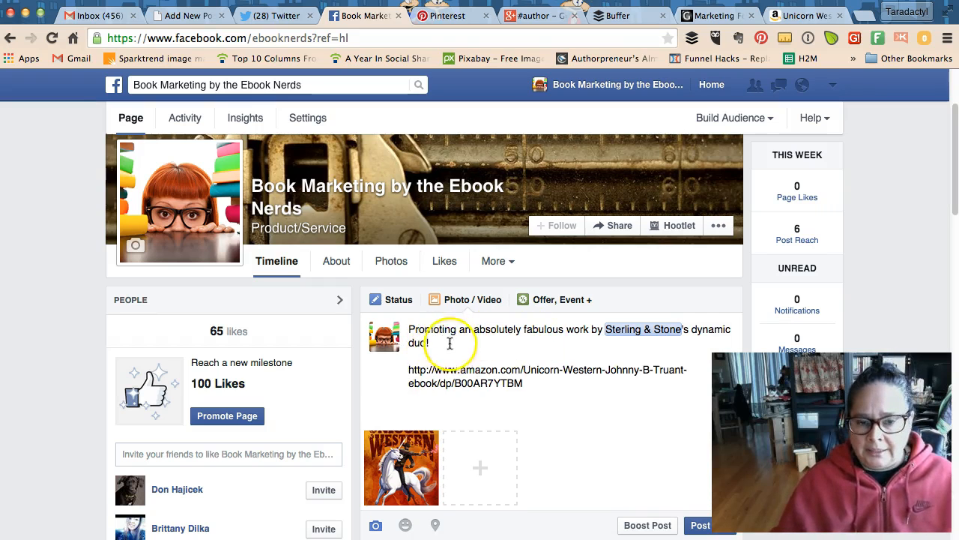
- Copy the "Unforgiven meets Realms of Fantasy..." praise quote from Amazon's book description and paste it in the Facebook post, one blank line below the link
left_click(592, 384)
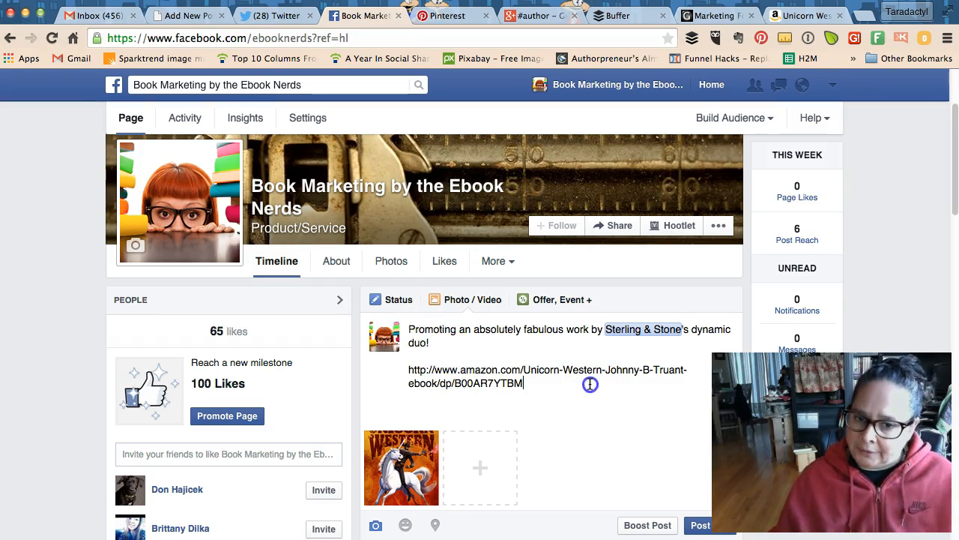
key("Return")
key("Return")
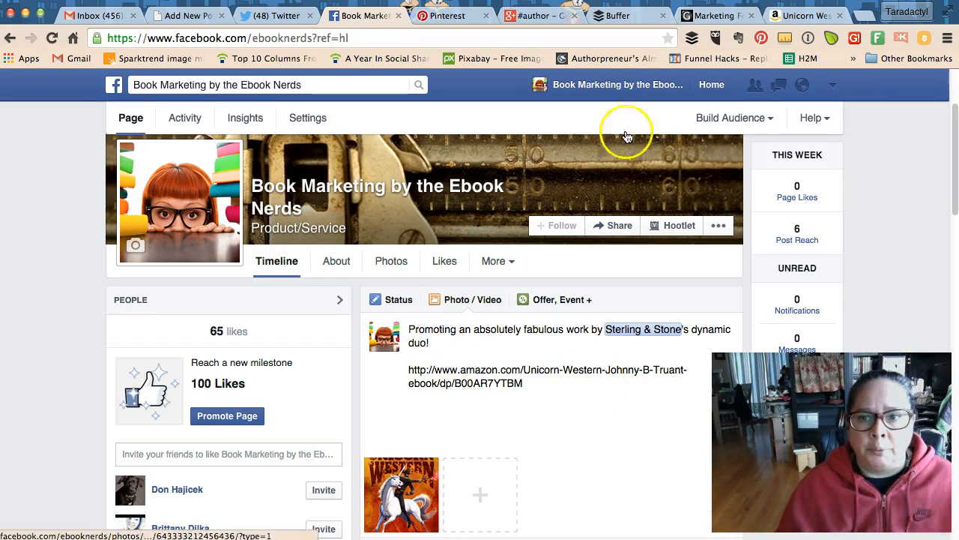
left_click(807, 15)
scroll(437, 361, "down", 10)
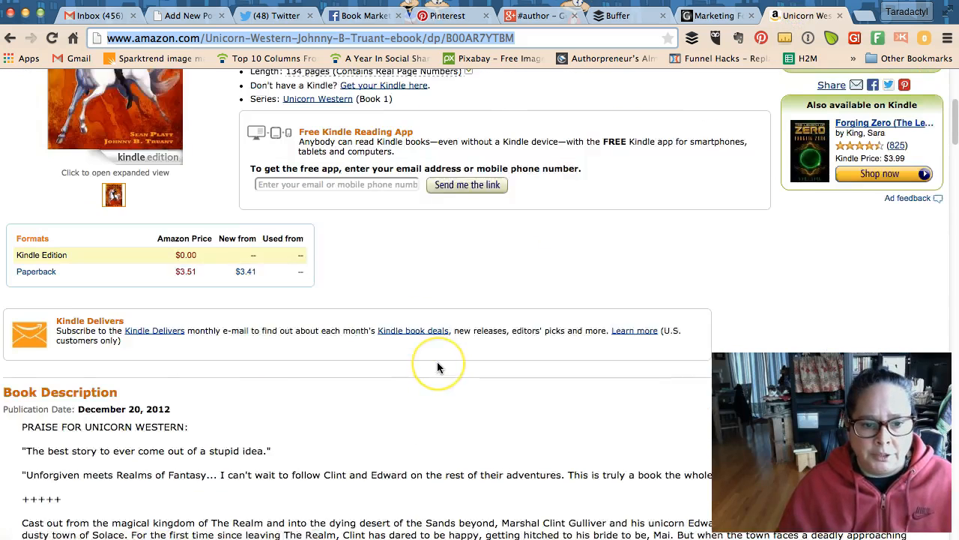
left_click(359, 333)
triple_click(359, 332)
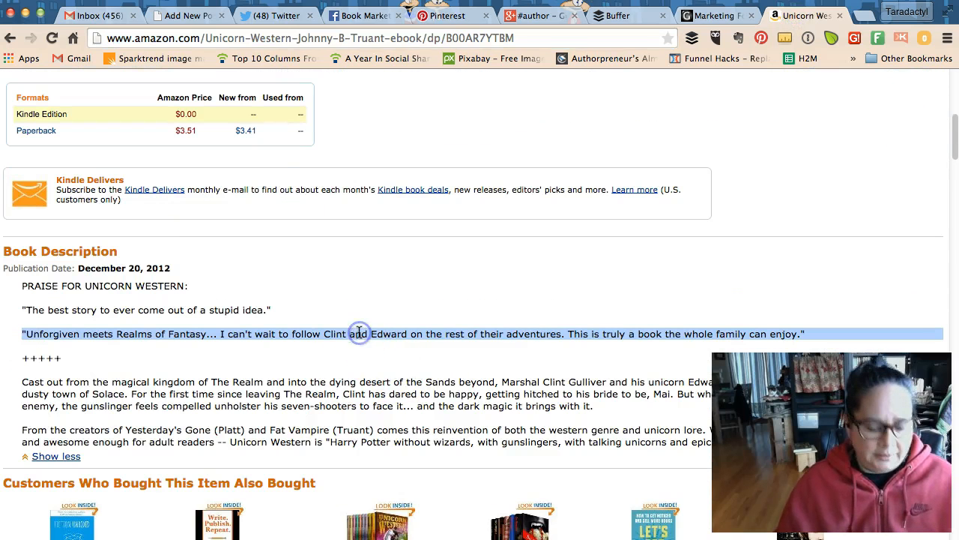
left_click(365, 15)
key("super+v")
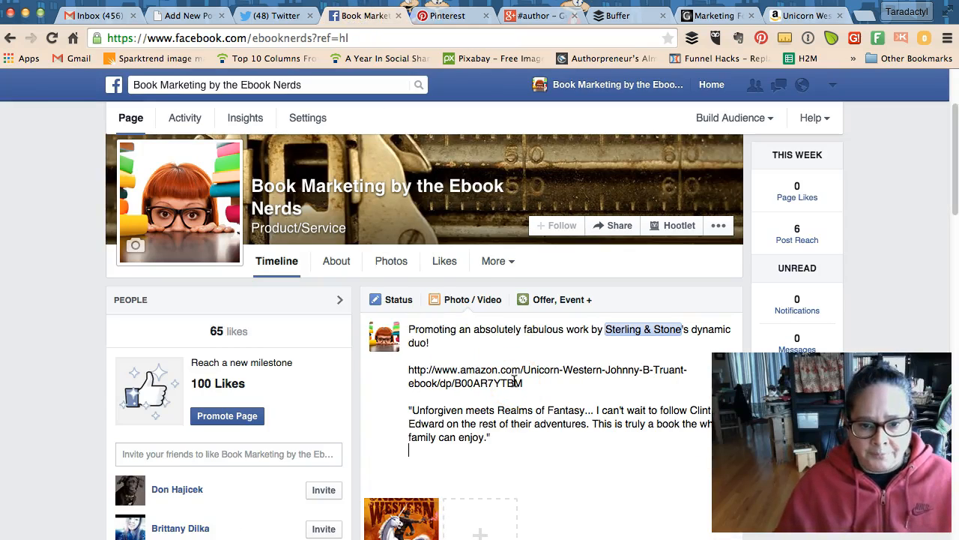
- Add the hashtags #fantasy #fiction #sellingfiction to the Facebook post, one blank line below the praise quote
key("Return")
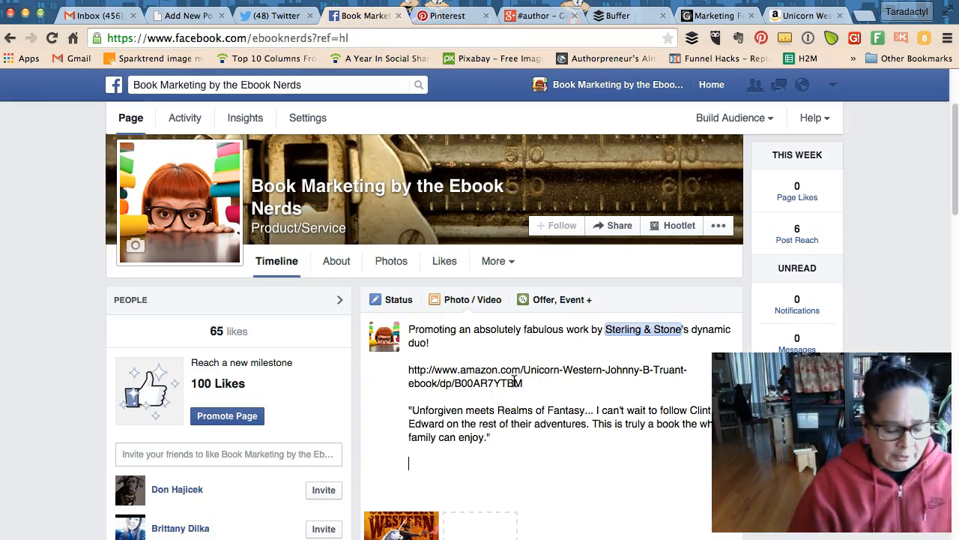
type("#fant")
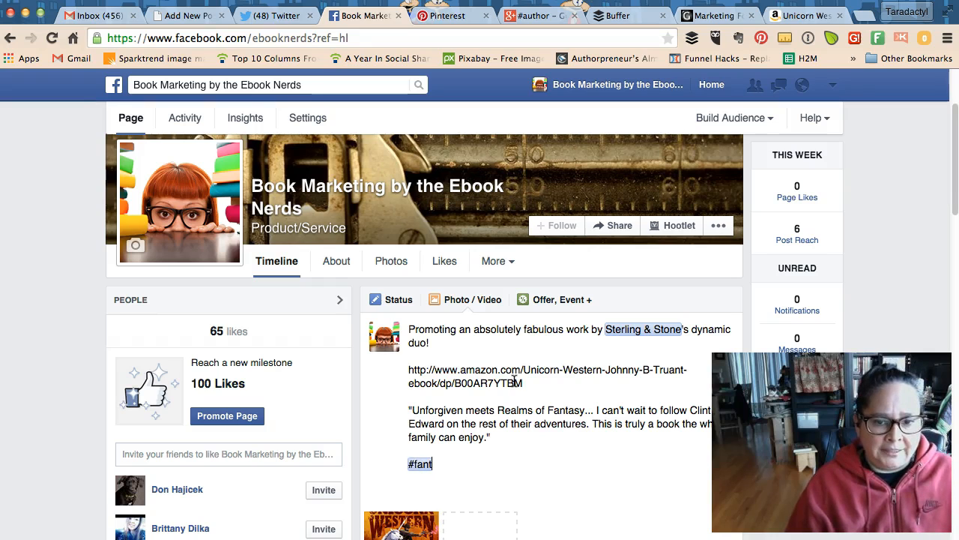
type("asy")
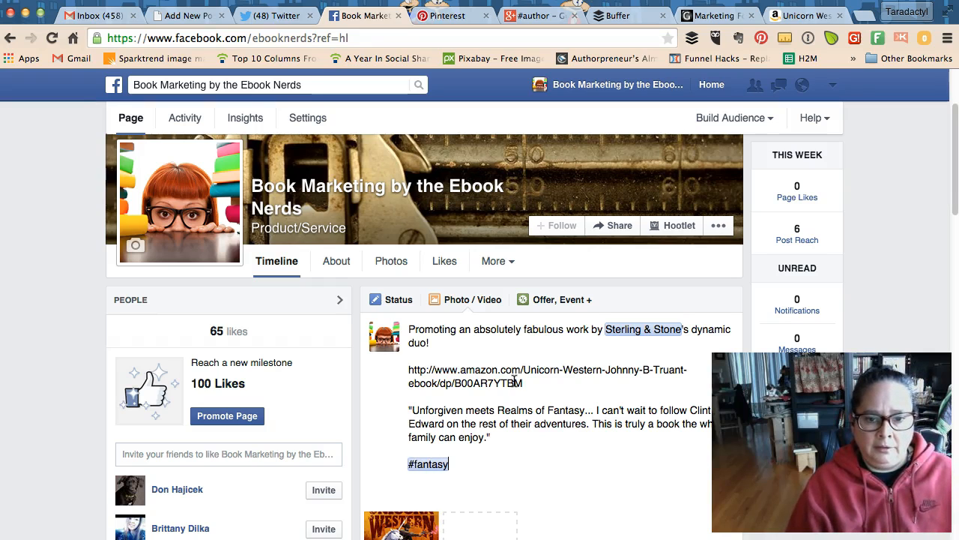
type(" #fisction")
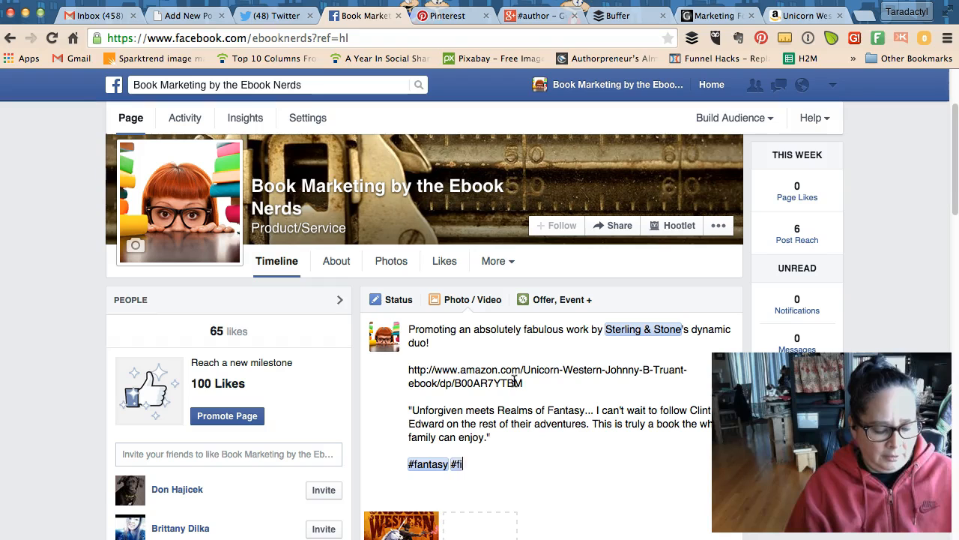
key("BackSpace")
key("BackSpace")
key("BackSpace")
type("ction ")
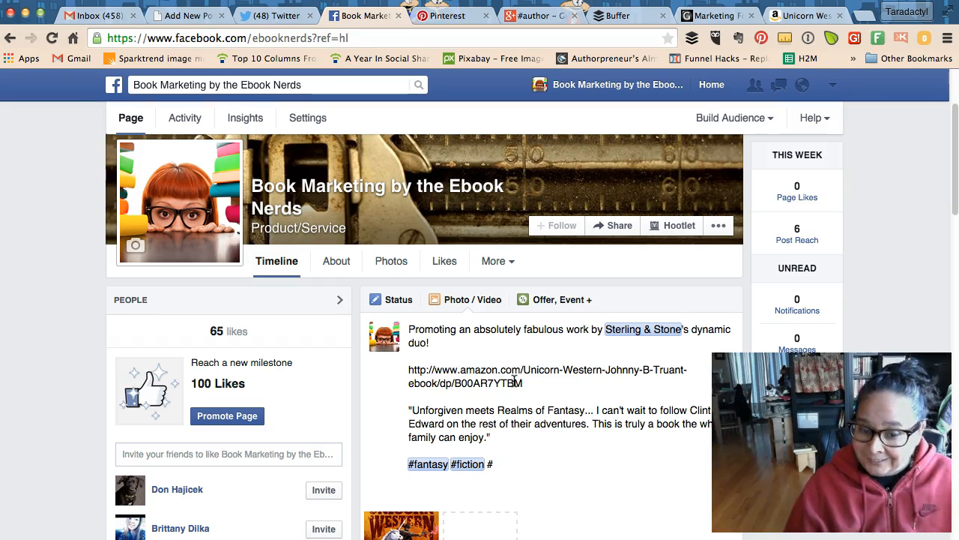
type("#sellin")
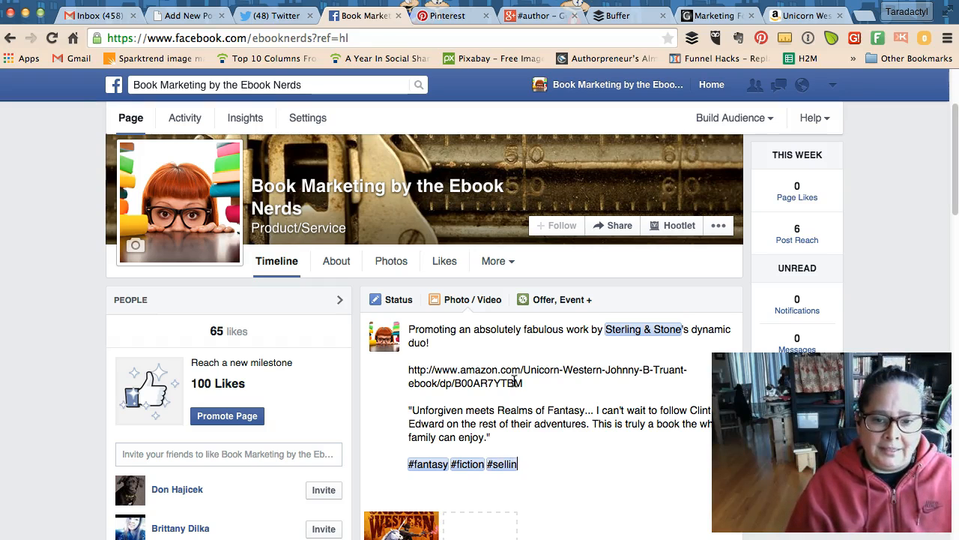
type("gfiction")
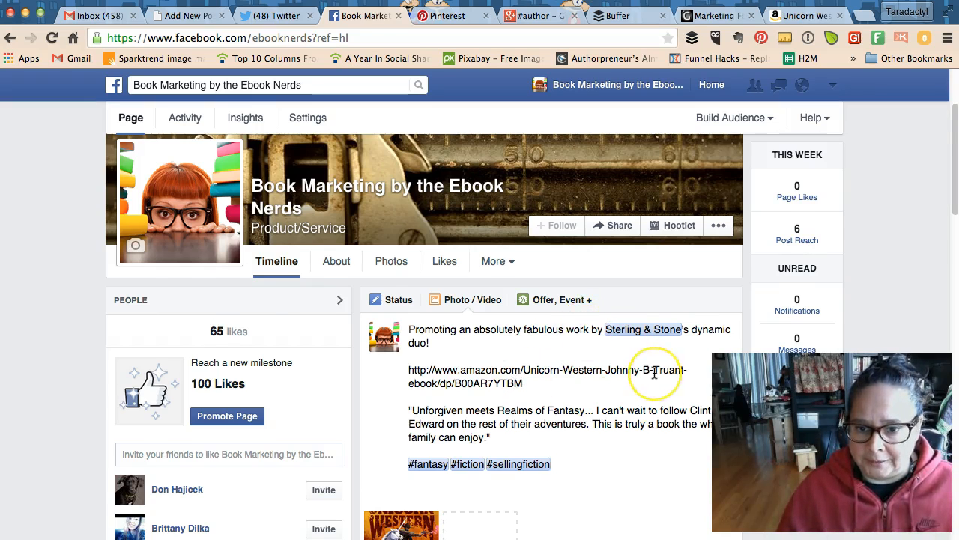
- Publish the Unicorn Western post to the Book Marketing by the Ebook Nerds page
scroll(655, 372, "down", 3)
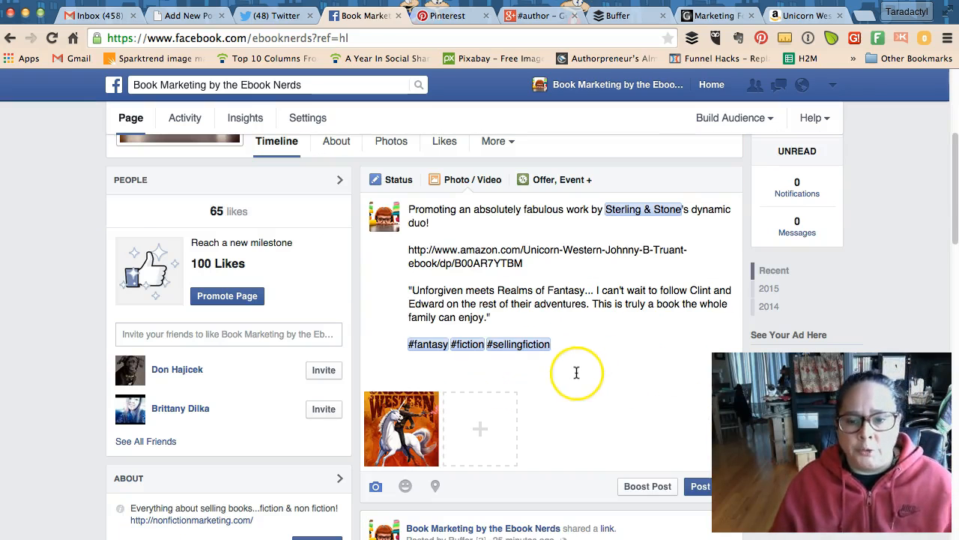
left_click(708, 492)
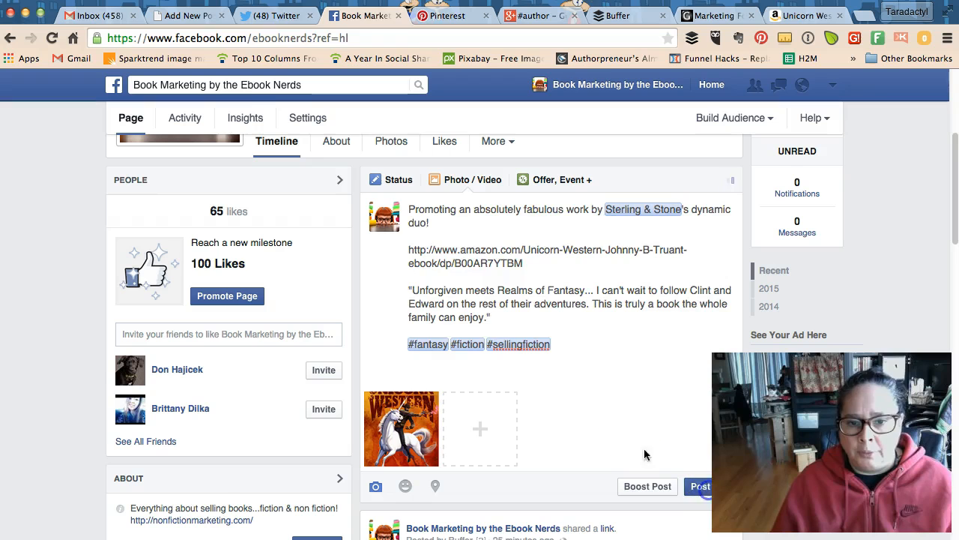
left_click(607, 416)
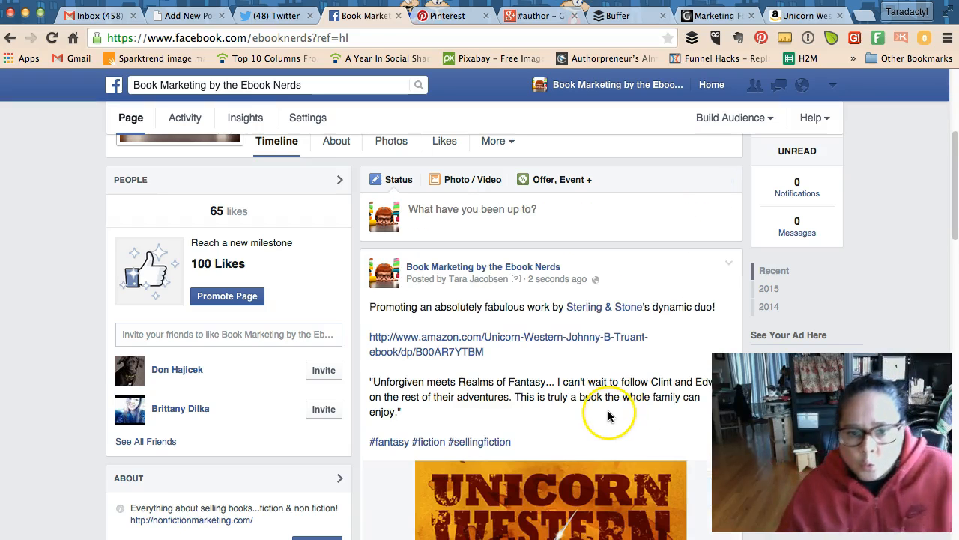
- Follow the #fantasy hashtag from the published post and look through the public posts that use it
left_click(386, 442)
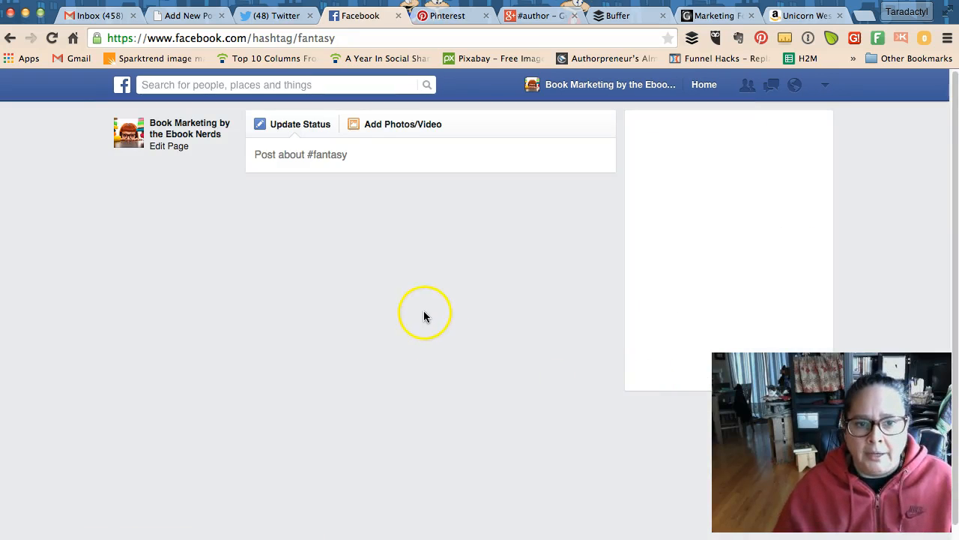
scroll(395, 218, "down", 2)
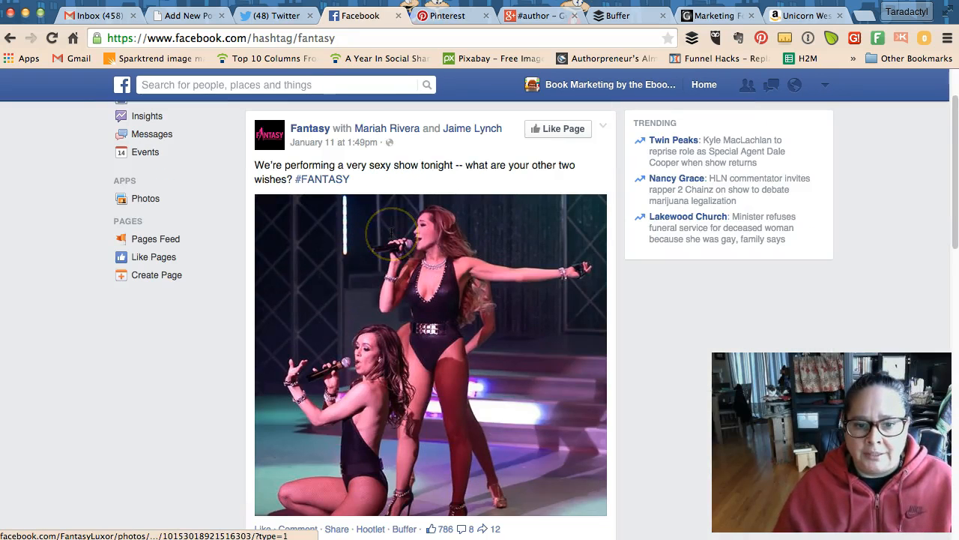
scroll(390, 232, "down", 15)
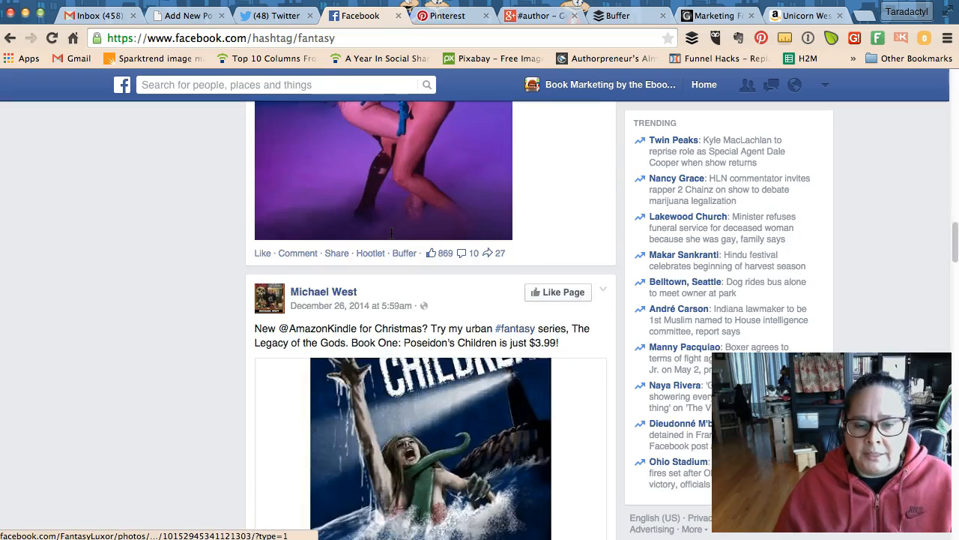
scroll(390, 232, "down", 20)
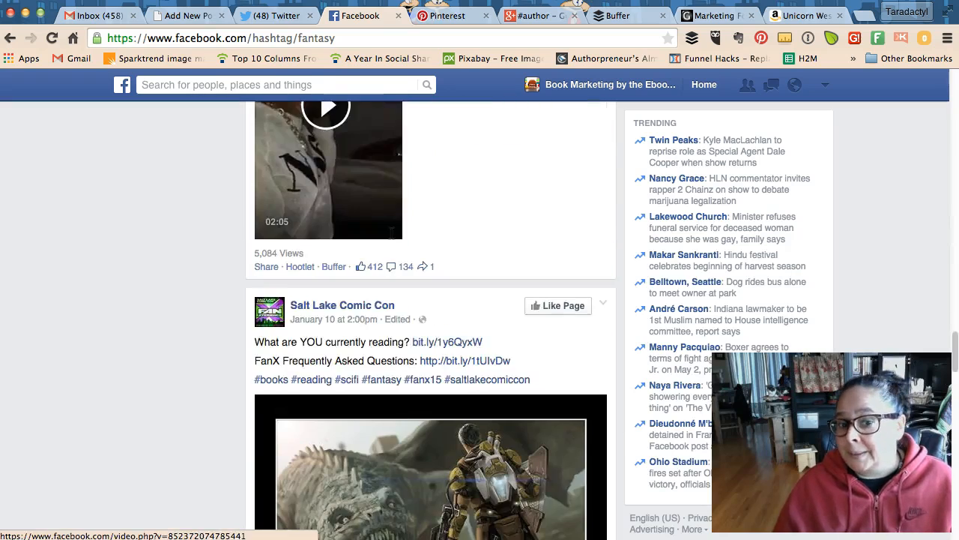
scroll(390, 233, "down", 20)
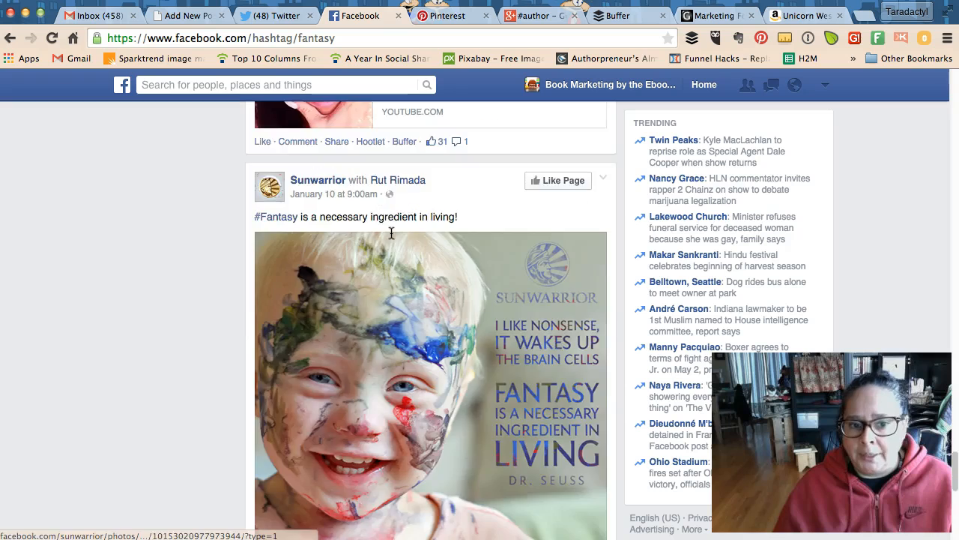
scroll(391, 233, "down", 10)
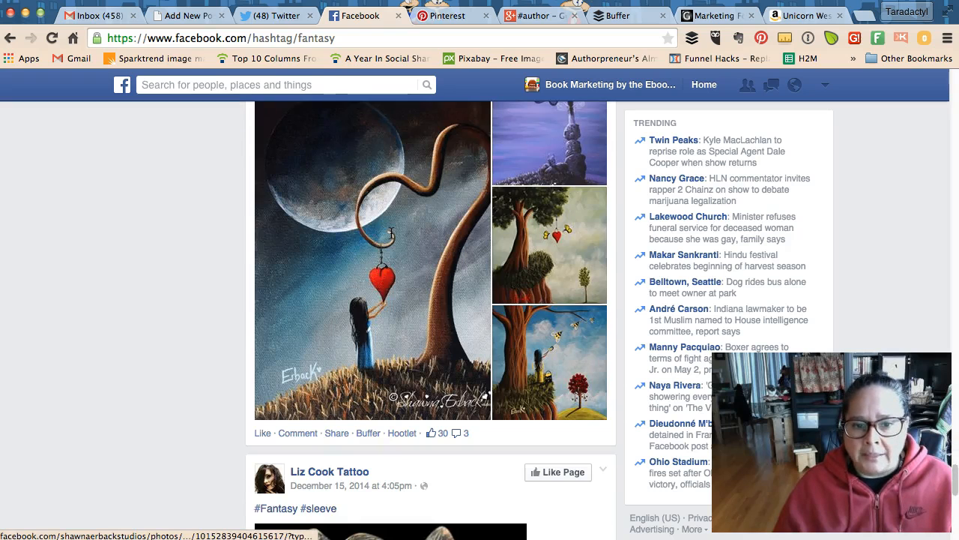
scroll(405, 291, "down", 8)
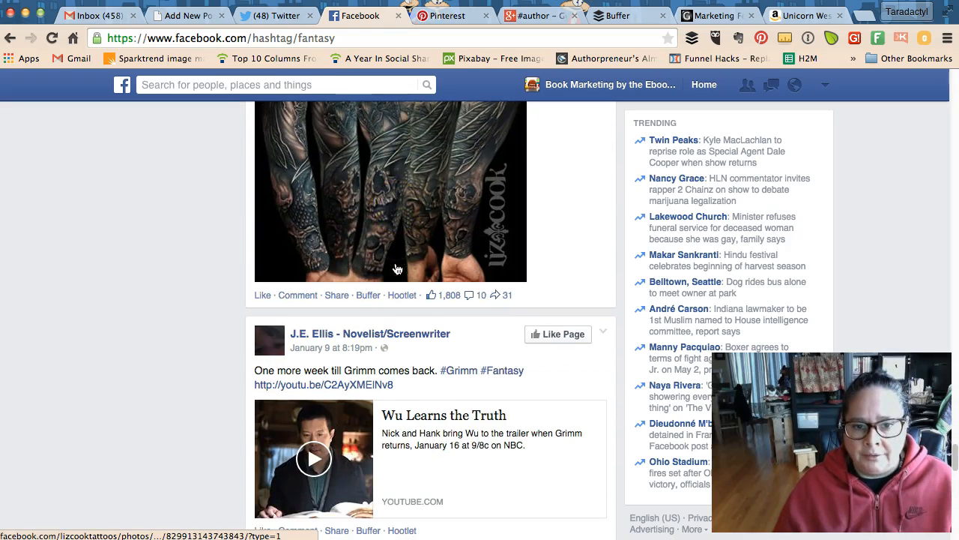
scroll(466, 268, "down", 4)
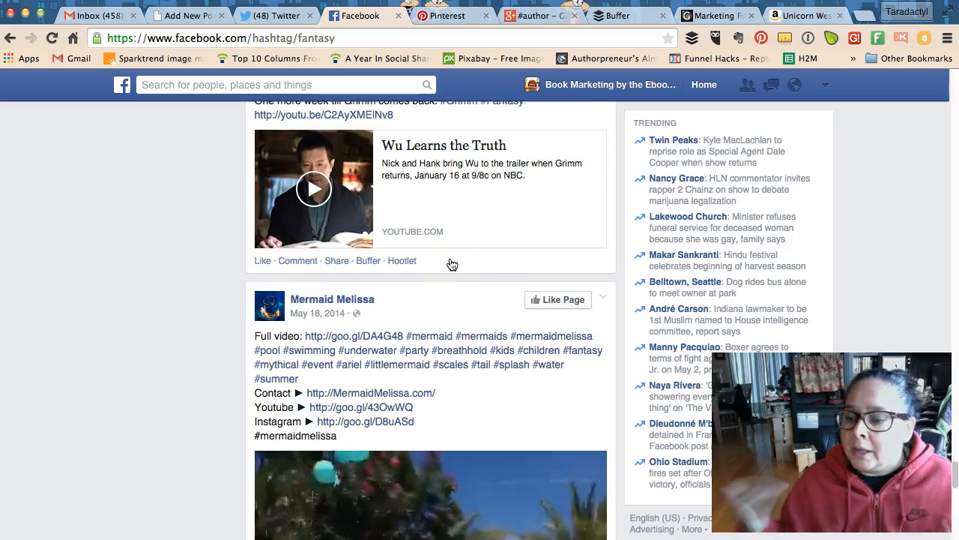
- Switch to Pinterest and clear the #sellingfiction search
left_click(433, 15)
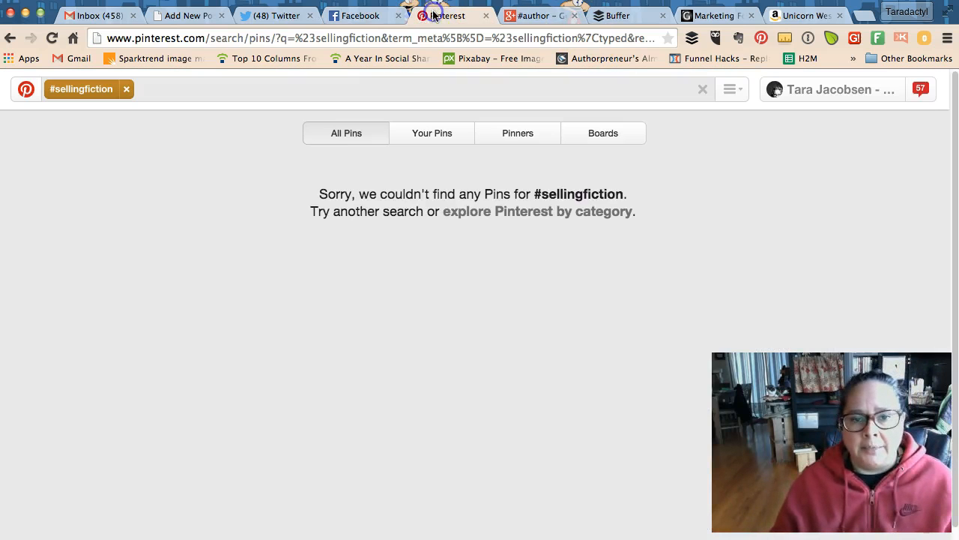
left_click(126, 89)
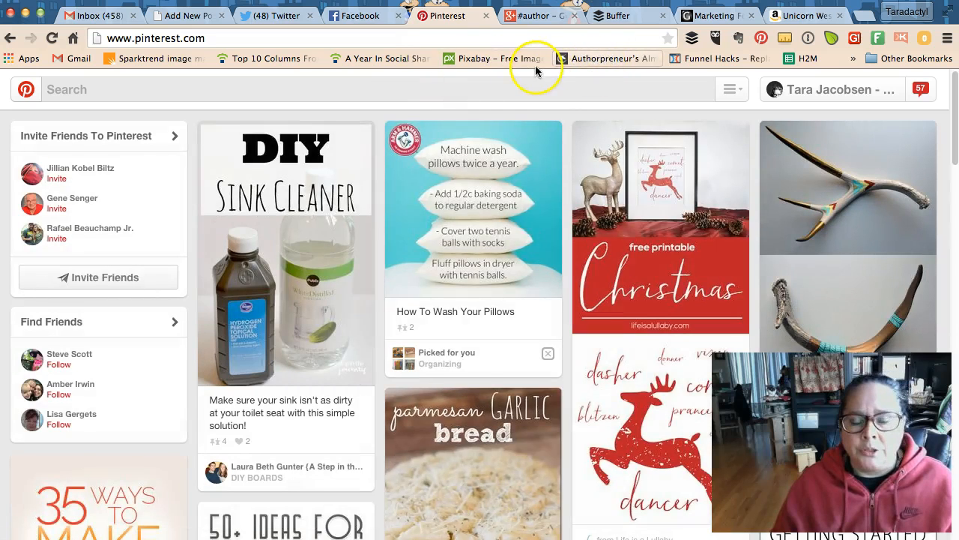
- Start pinning the header image of the "Marketing For Authors – Grow Your Email List" blog article to Pinterest
left_click(691, 16)
left_click(761, 38)
left_click(252, 163)
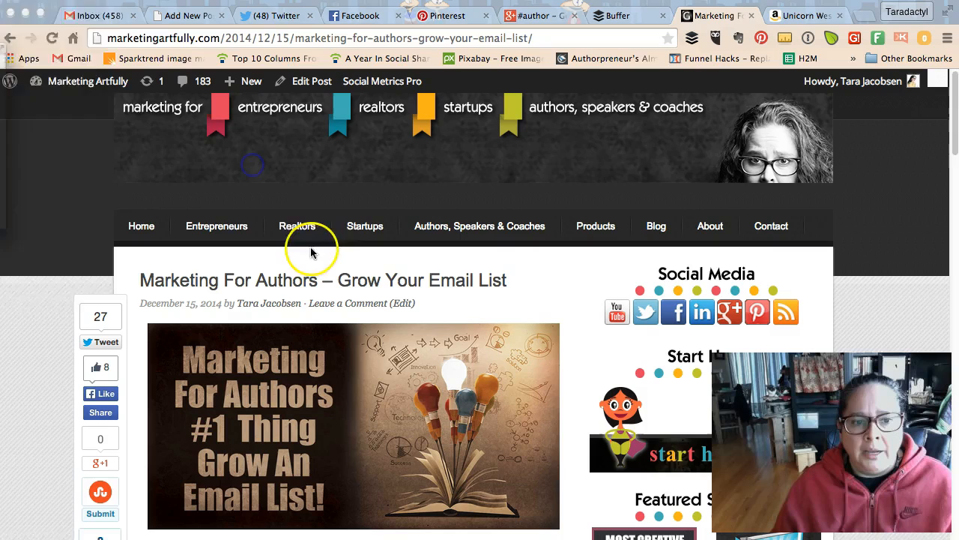
left_click_drag(0, 9, 318, 157)
- Create a new board named "Author Marketing" for the pin
left_click(316, 261)
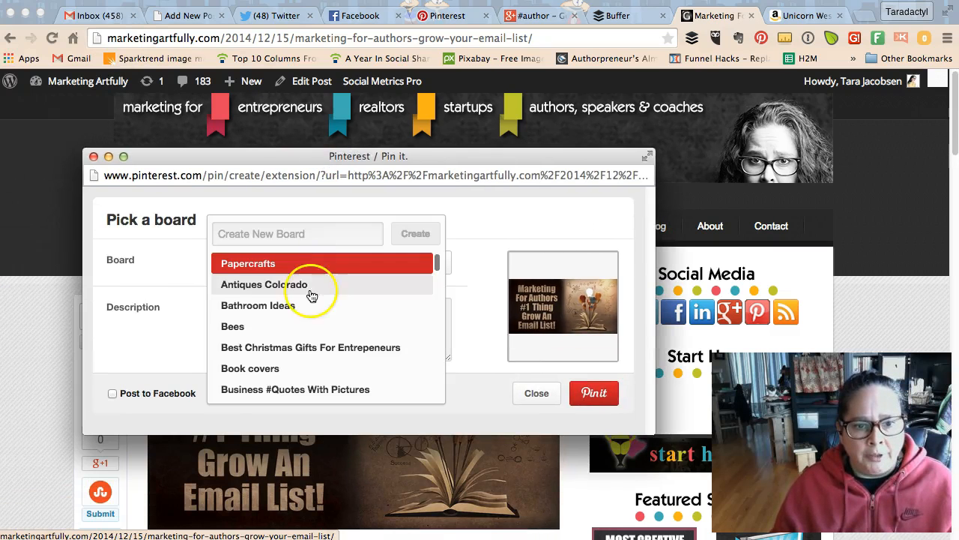
left_click(302, 238)
type("zAthor Marketi")
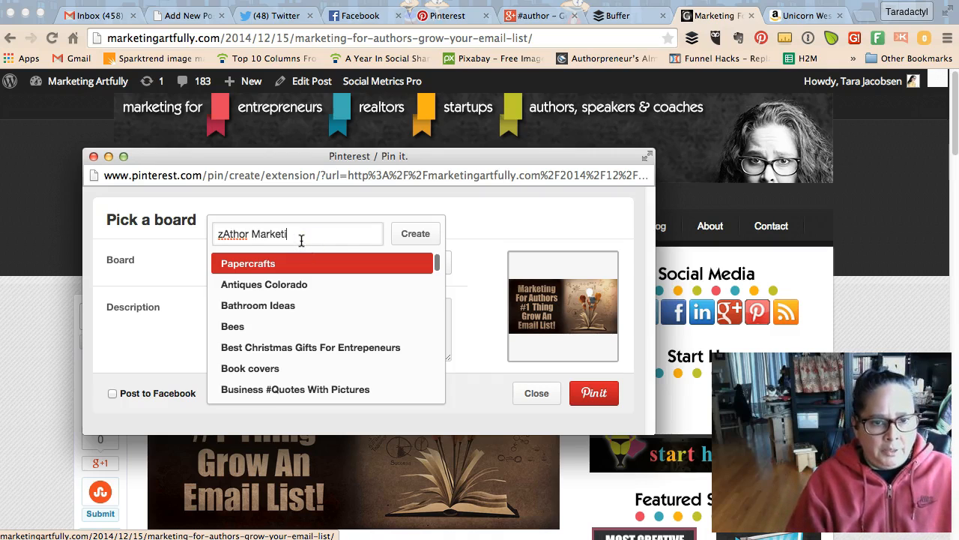
key("BackSpace")
key("BackSpace")
key("BackSpace")
key("BackSpace")
key("BackSpace")
key("BackSpace")
key("BackSpace")
key("BackSpace")
key("BackSpace")
key("BackSpace")
key("BackSpace")
key("BackSpace")
key("BackSpace")
key("BackSpace")
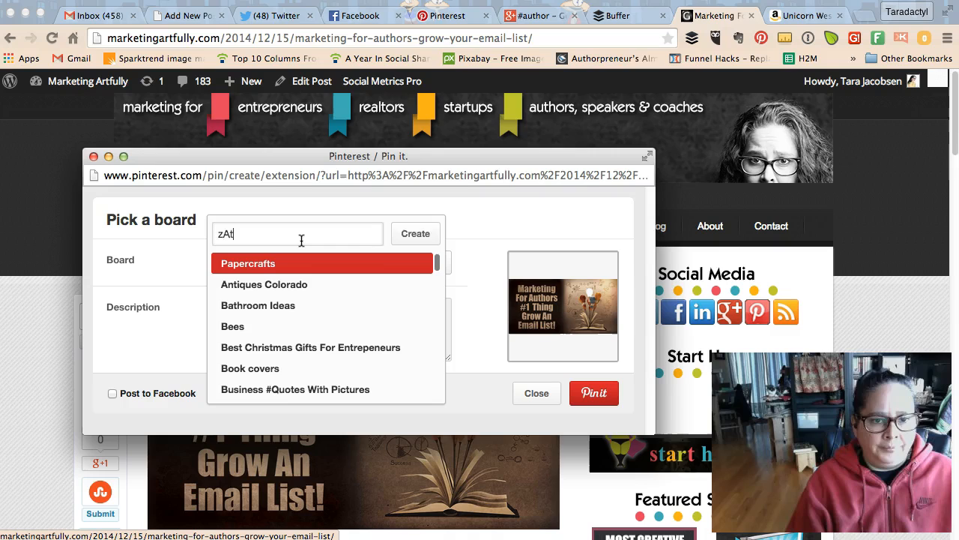
type("Author")
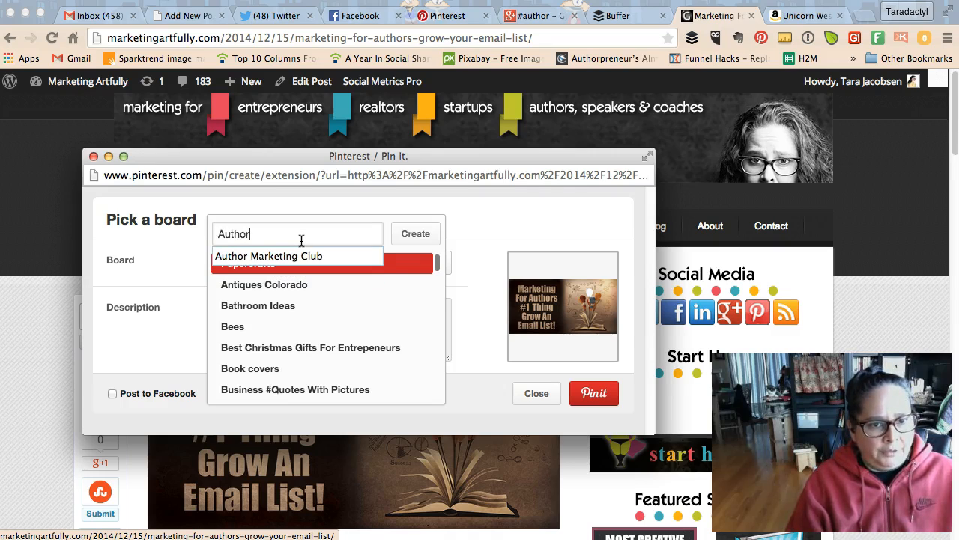
type(" Marketing")
left_click(404, 238)
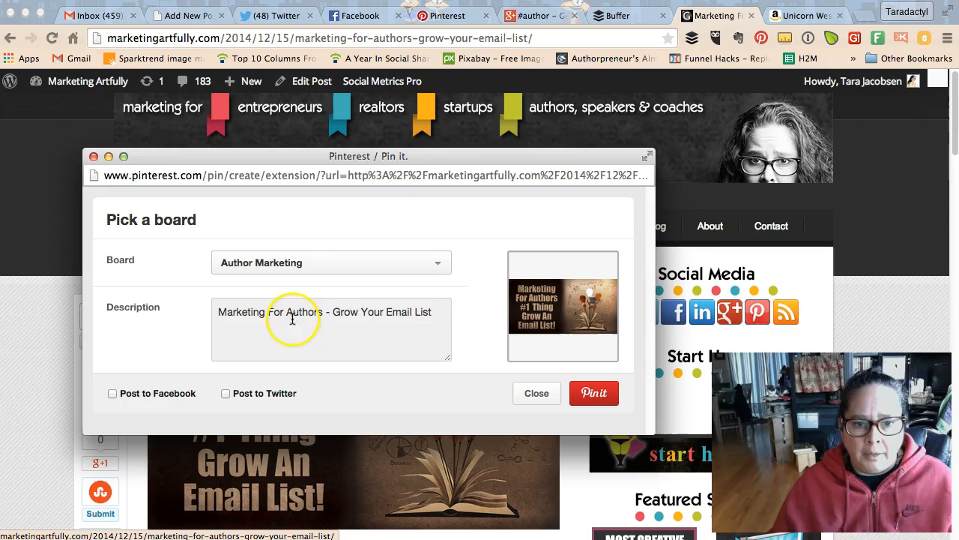
- Append the hashtags #sellingnonfiction #sellingfiction #authormarketing to the end of the pin's description
left_click(439, 311)
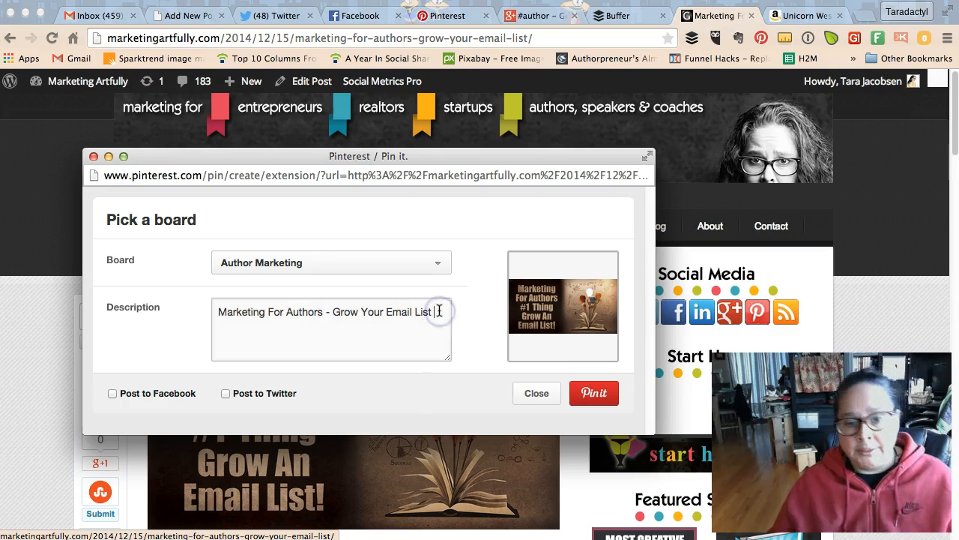
type("#")
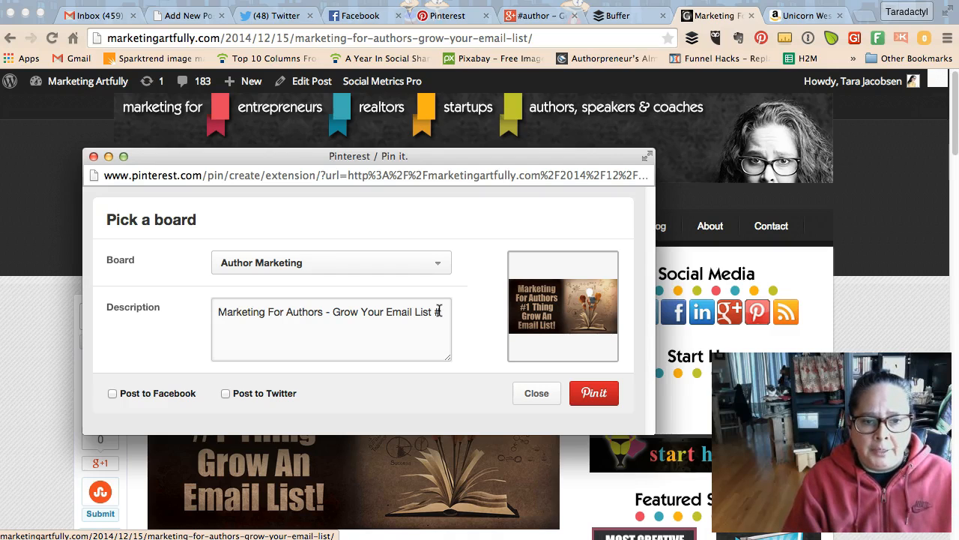
type("selling")
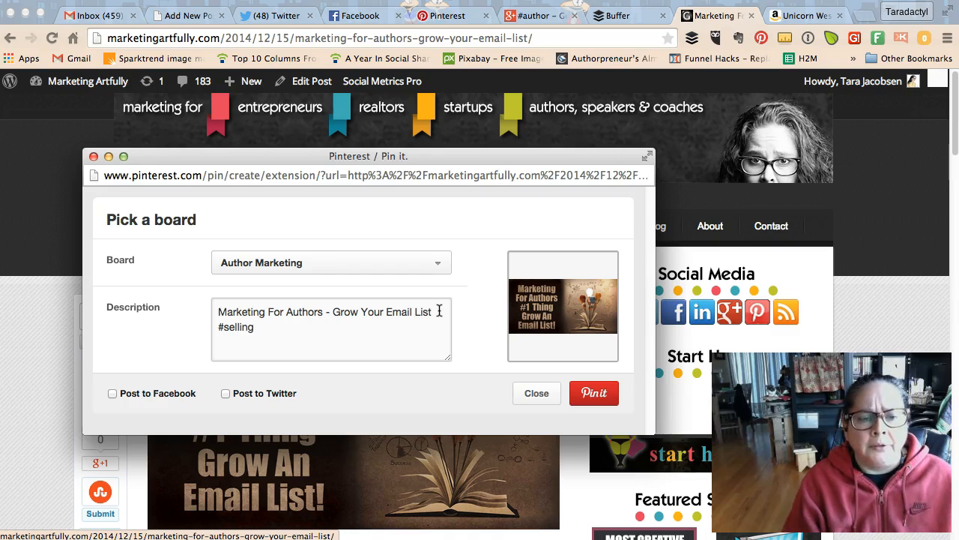
type("nonfiction ")
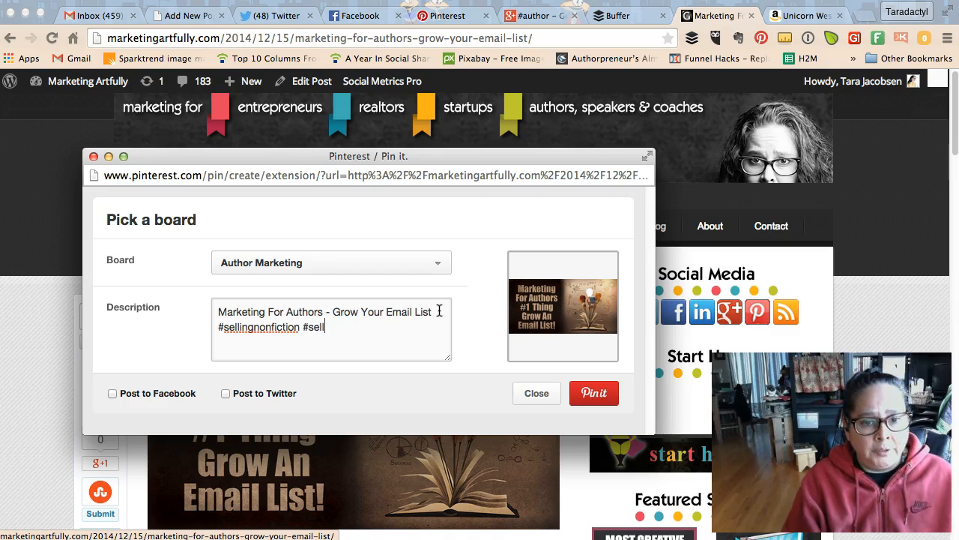
type("#sellingfiction ")
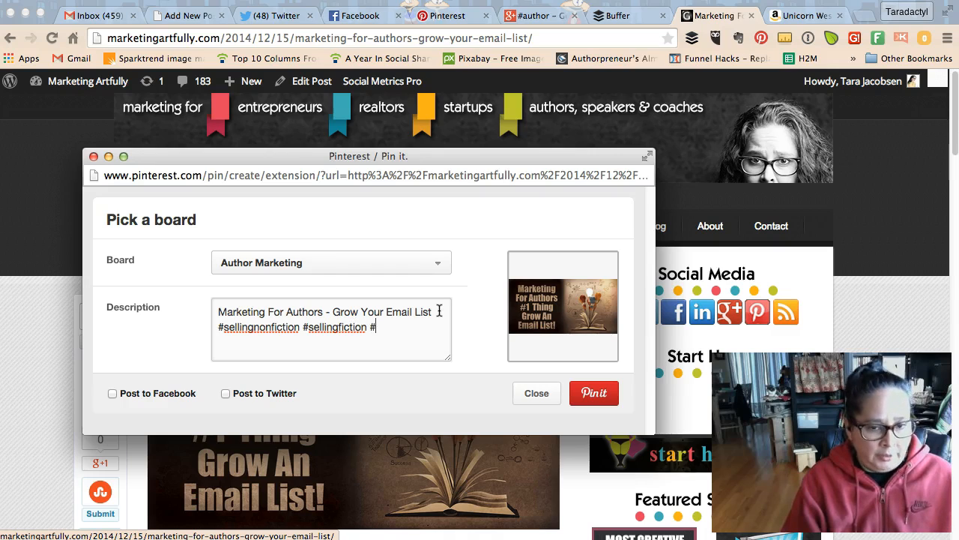
type("#authormarketing")
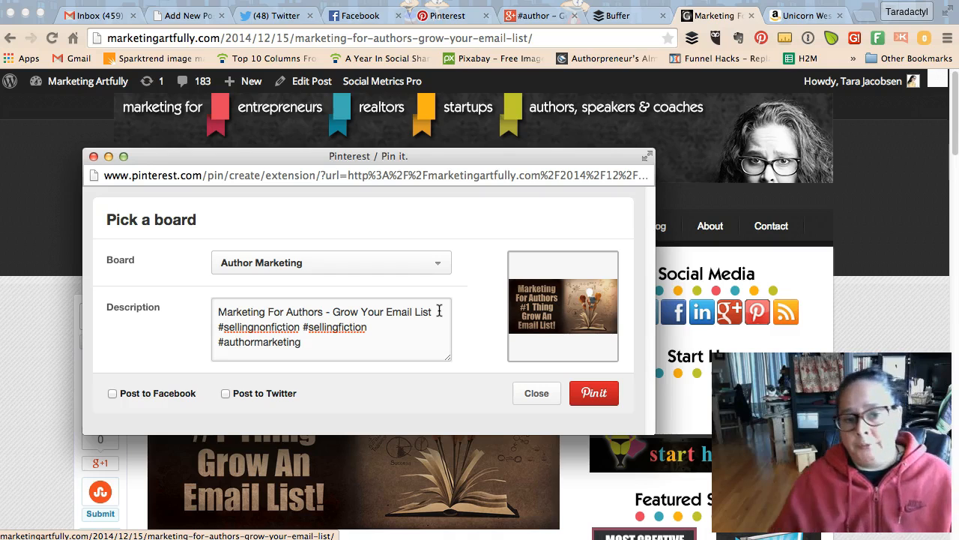
left_click(322, 344)
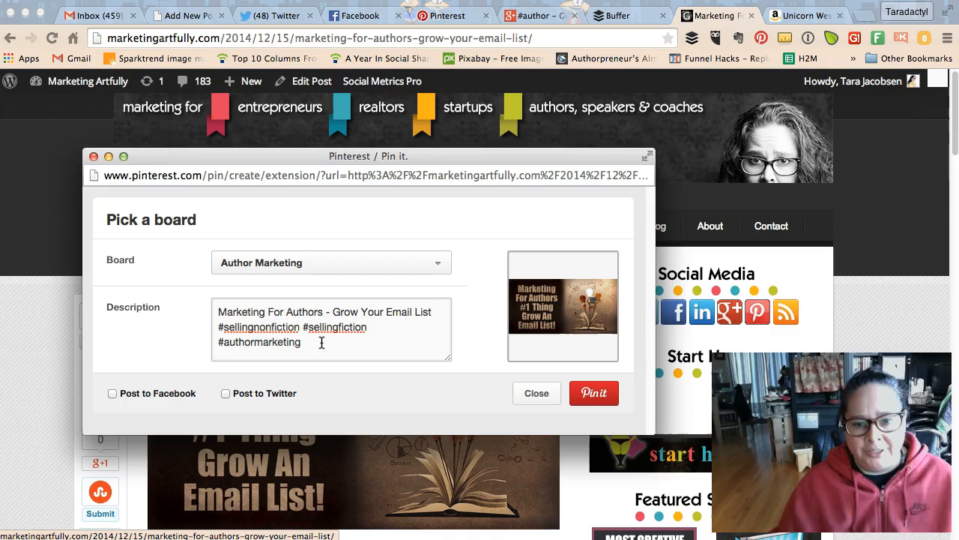
- Publish the pin and finish setting up the new board without adding a map or inviting friends
left_click(584, 391)
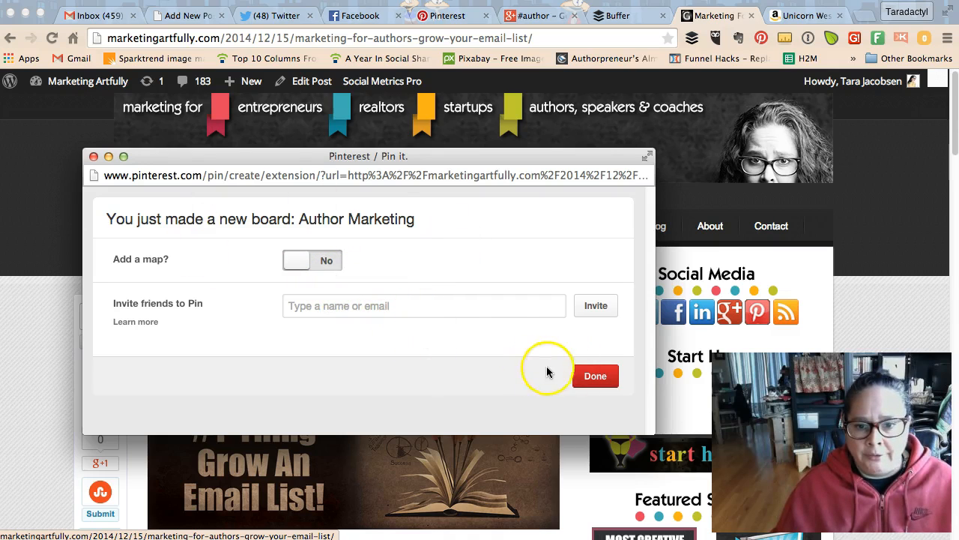
left_click(597, 384)
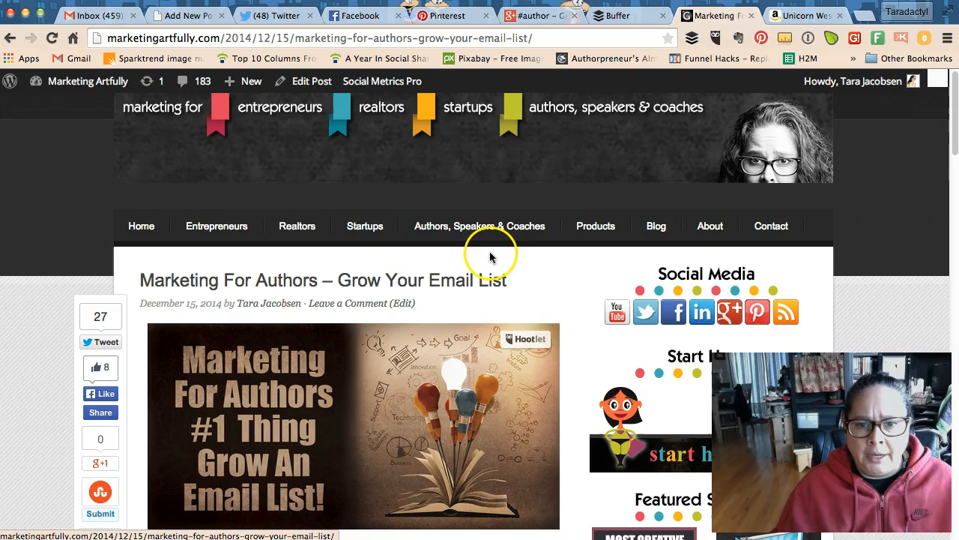
- Open pinterest.com in a new tab and go to the Author Marketing board from the account's profile
left_click(861, 16)
type("pinterest.com")
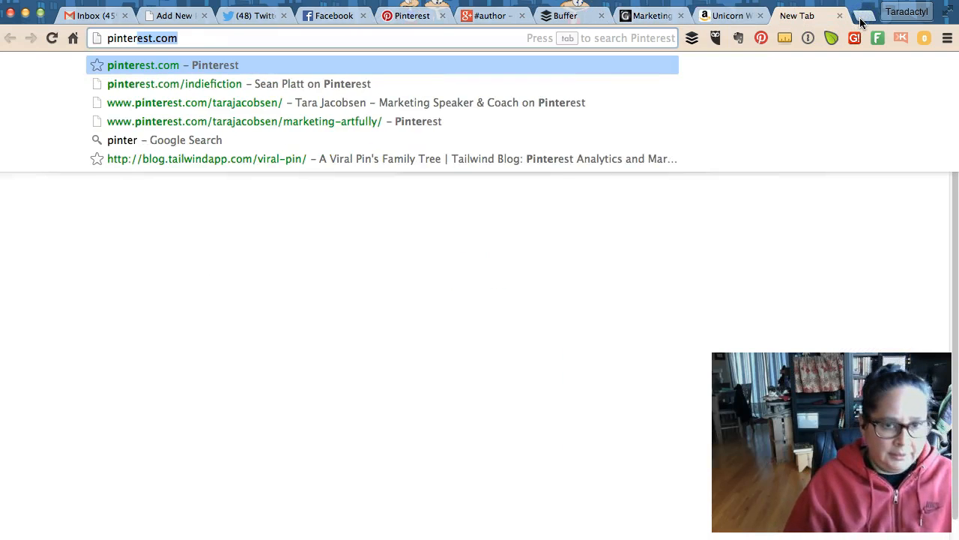
key("Return")
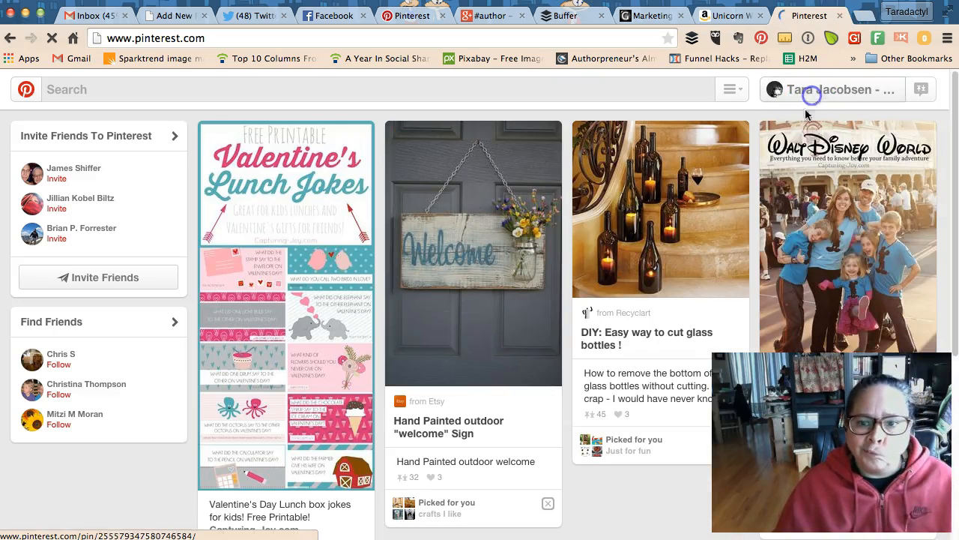
left_click(811, 91)
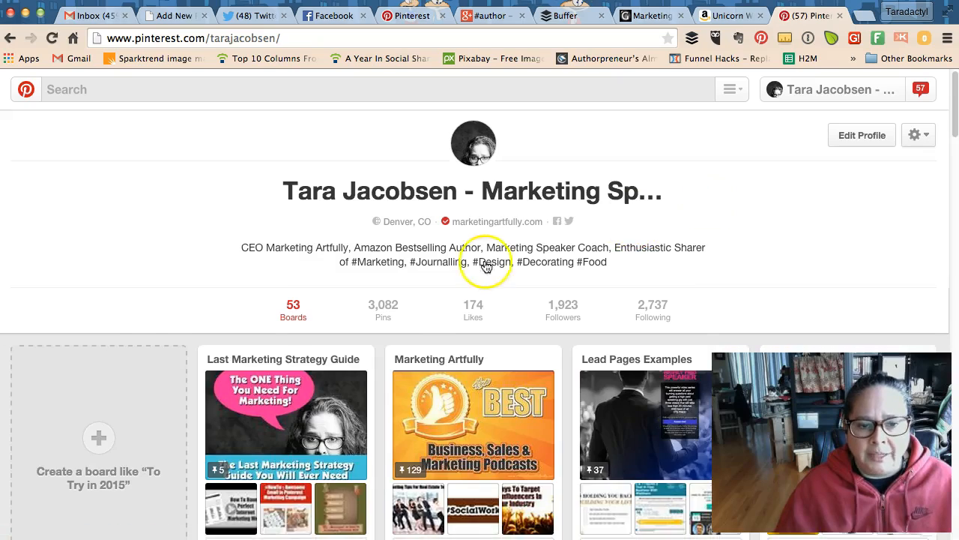
scroll(488, 242, "down", 5)
scroll(309, 255, "down", 20)
scroll(310, 255, "up", 6)
scroll(310, 255, "down", 3)
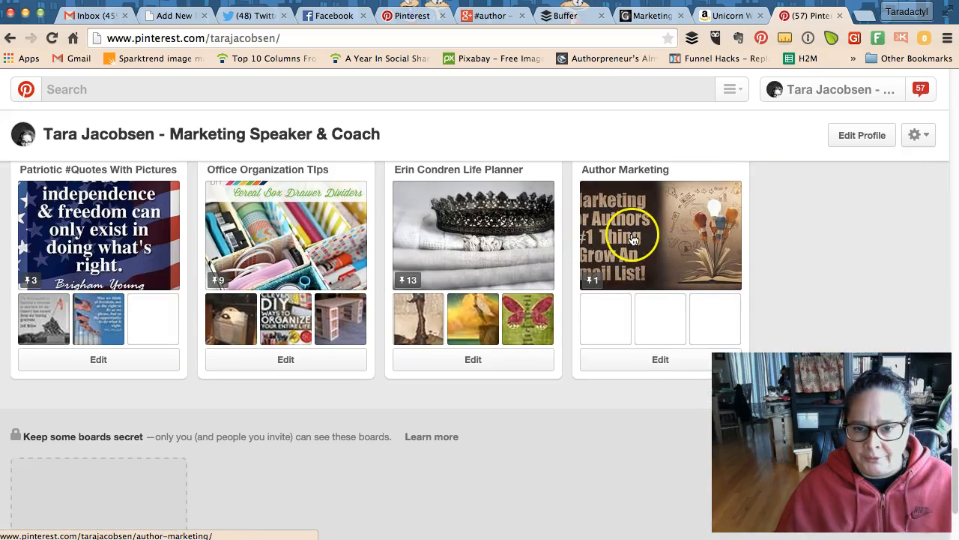
left_click(626, 169)
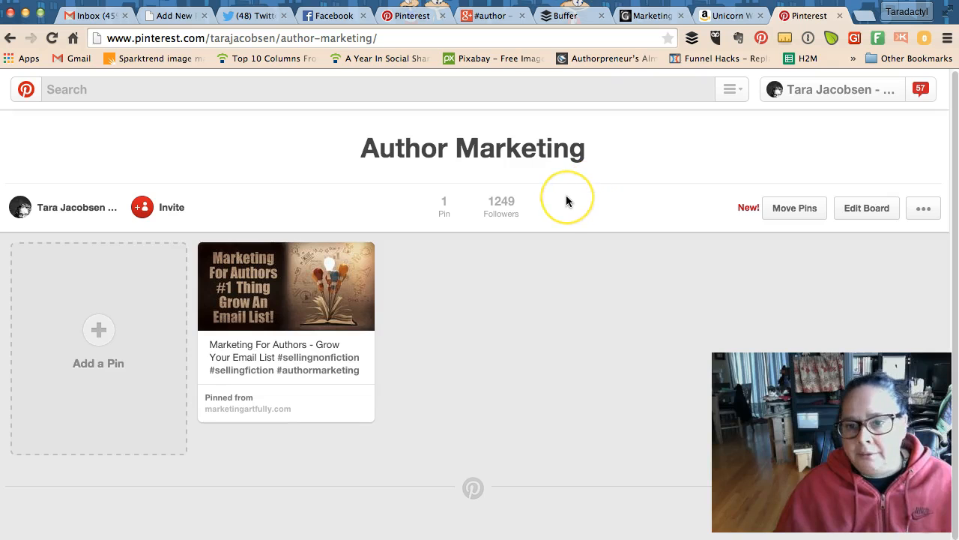
- Begin the board's description with "This board is dedicated to all things marketing for authors! On it I am going to be putting"
left_click(860, 214)
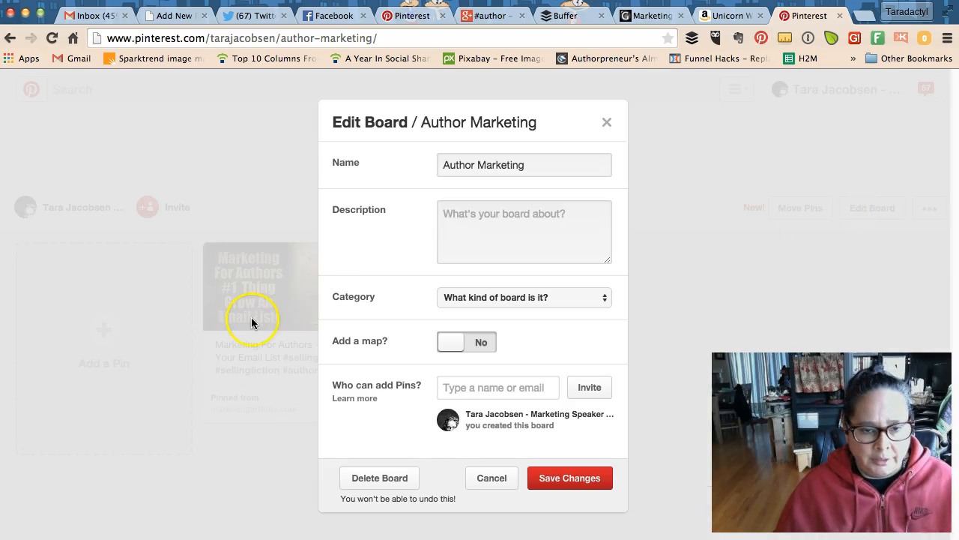
left_click(474, 249)
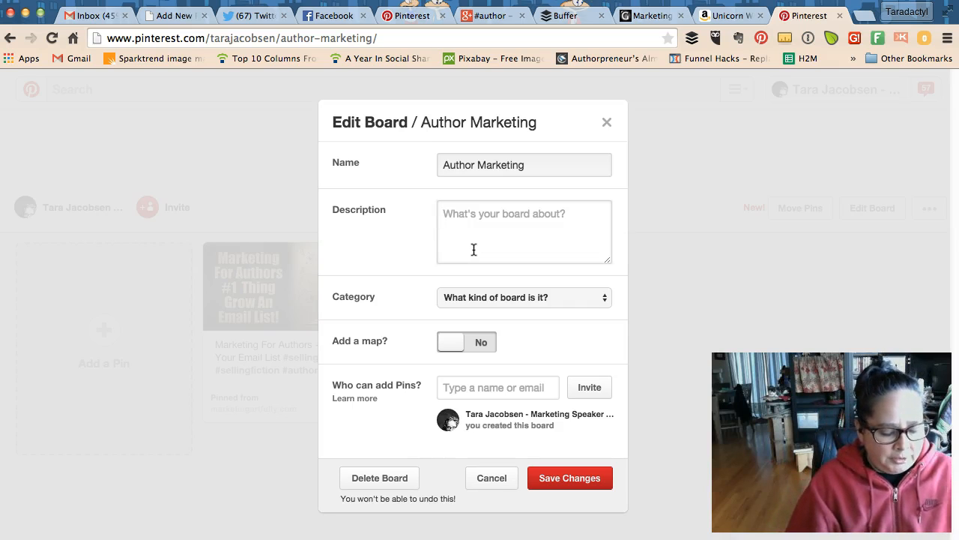
type("This")
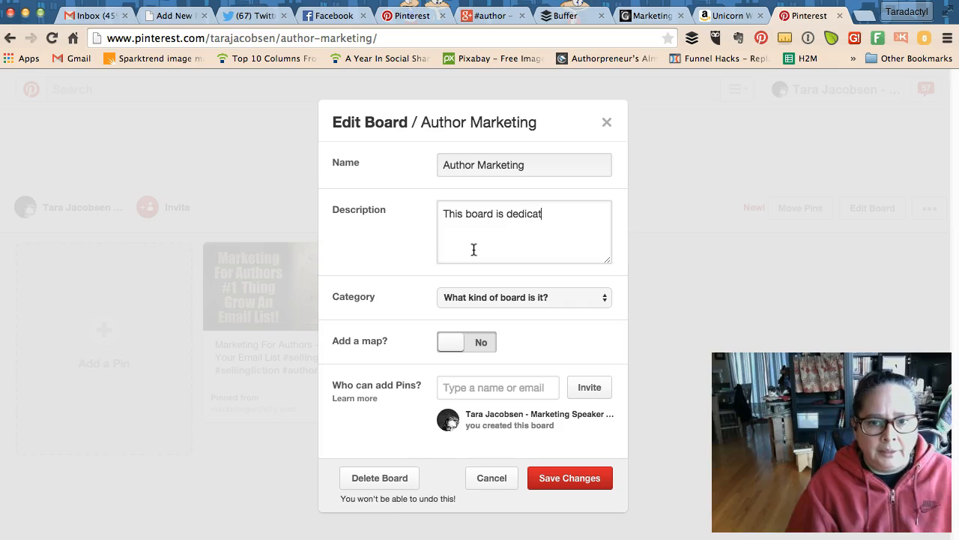
type("board is dedicated to all things marketing for authors! On it I am going to be putting")
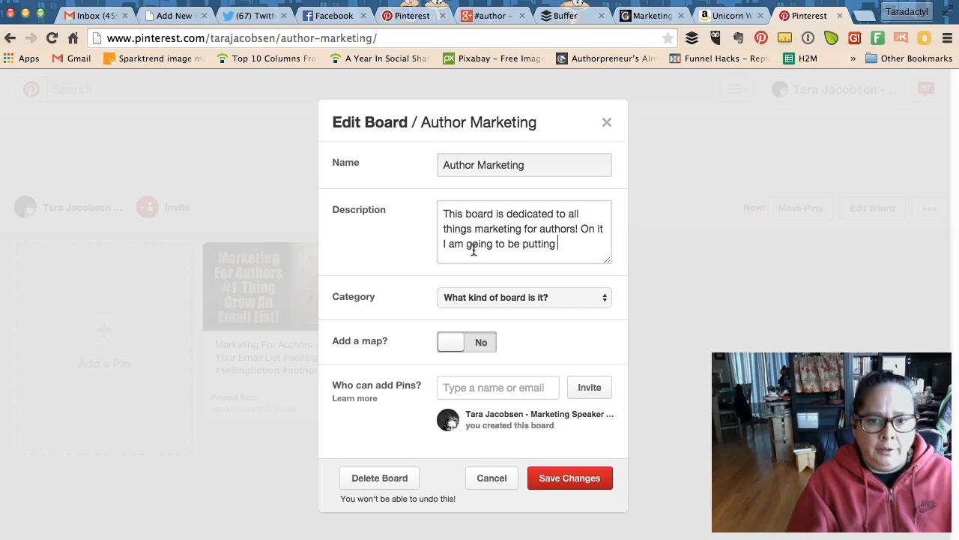
- Complete the board description with "all my best tips and trick for #sellingfiction and #sellingnonfiction! #authormarketing" and save the changes
type("all my best tips and trick for #sell")
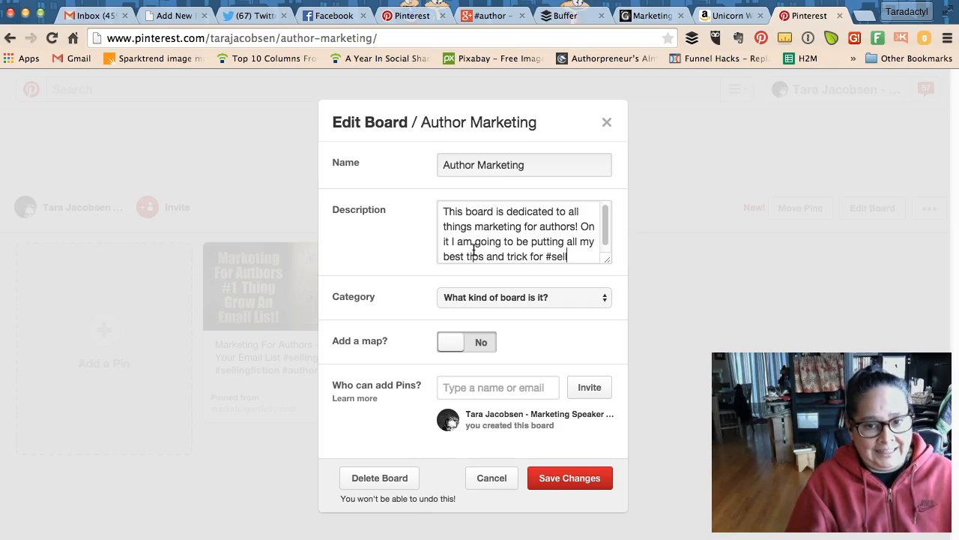
type("tion and ")
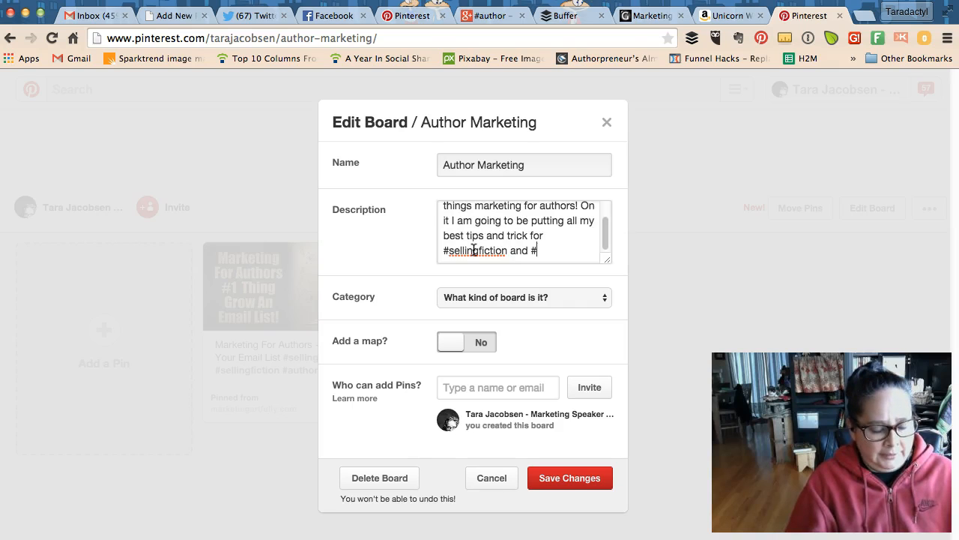
type("#sellingnonfiction!")
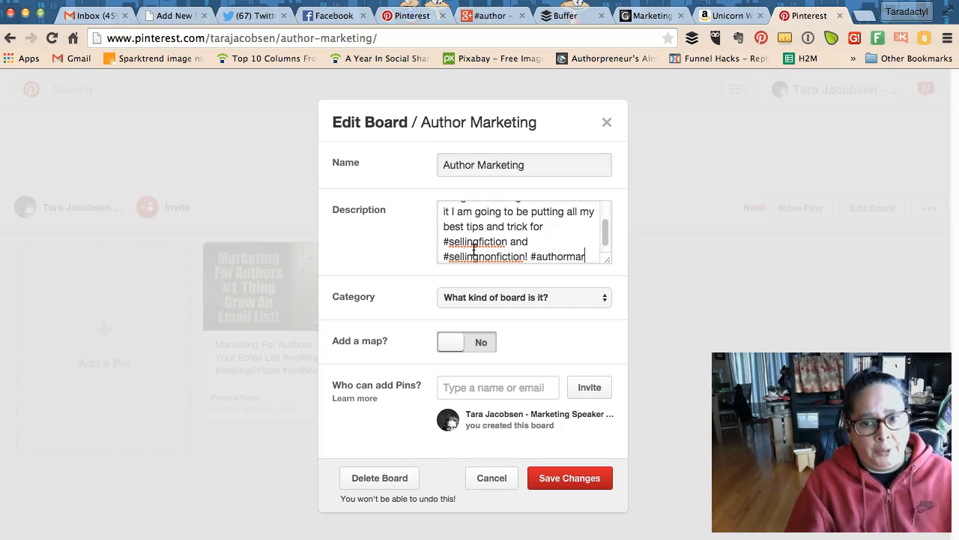
type("keting")
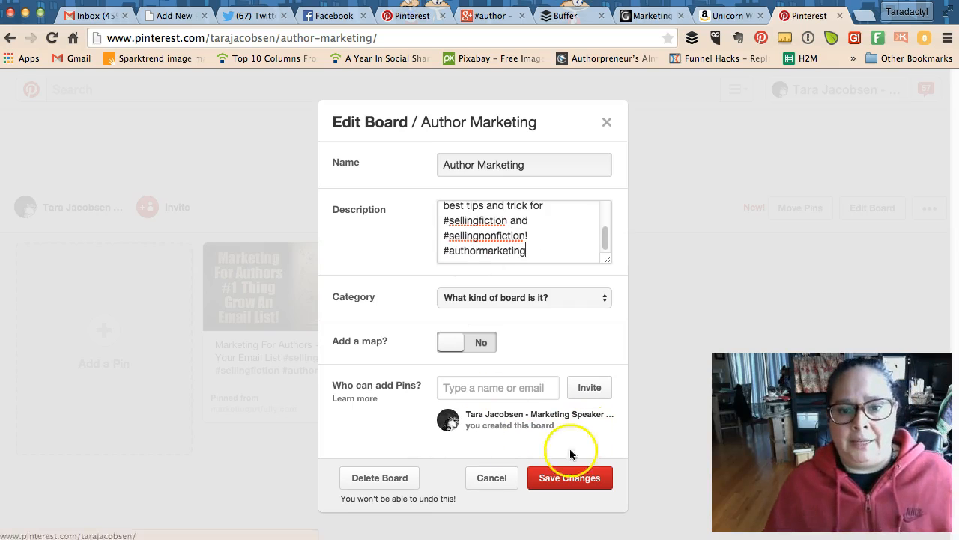
left_click(579, 479)
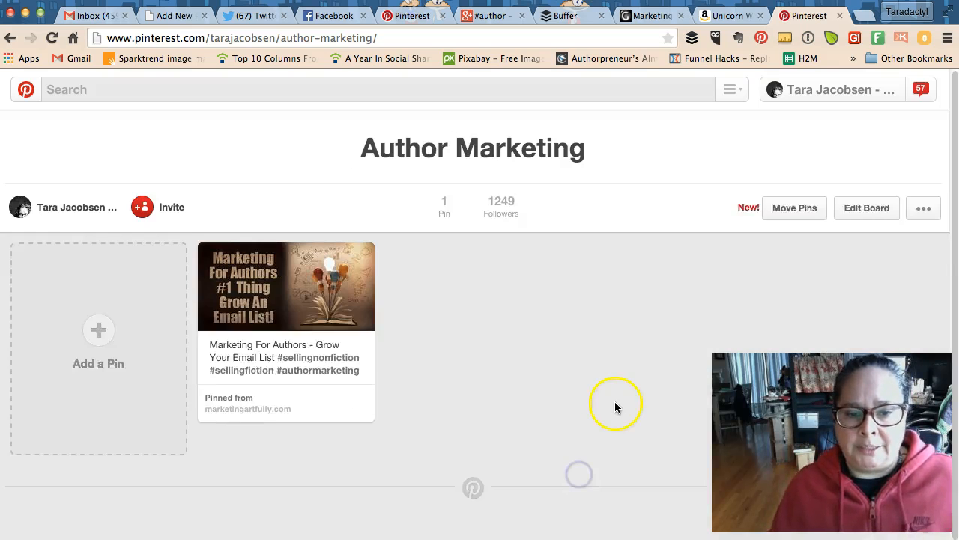
- Search Pinterest for the hashtag #marketing and look over the matching pins
left_click(360, 94)
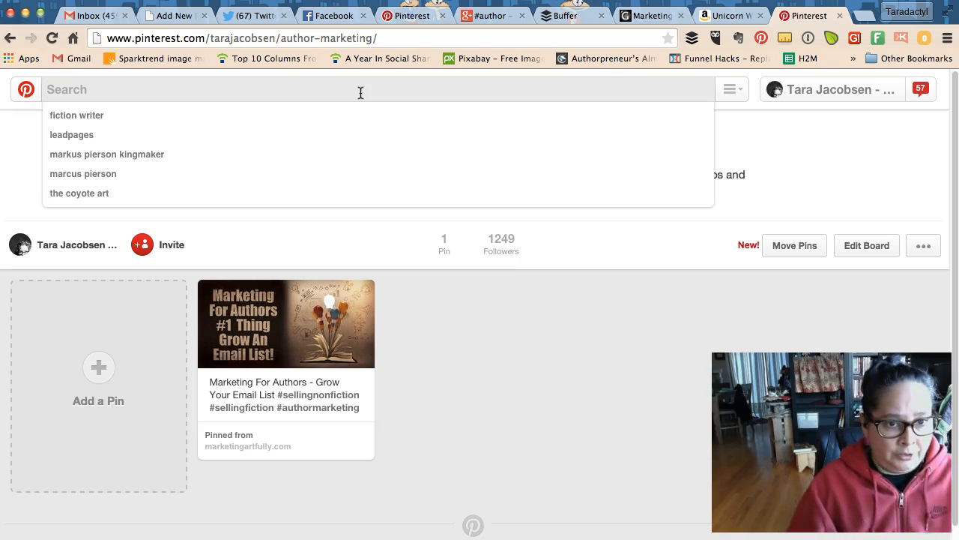
type("#")
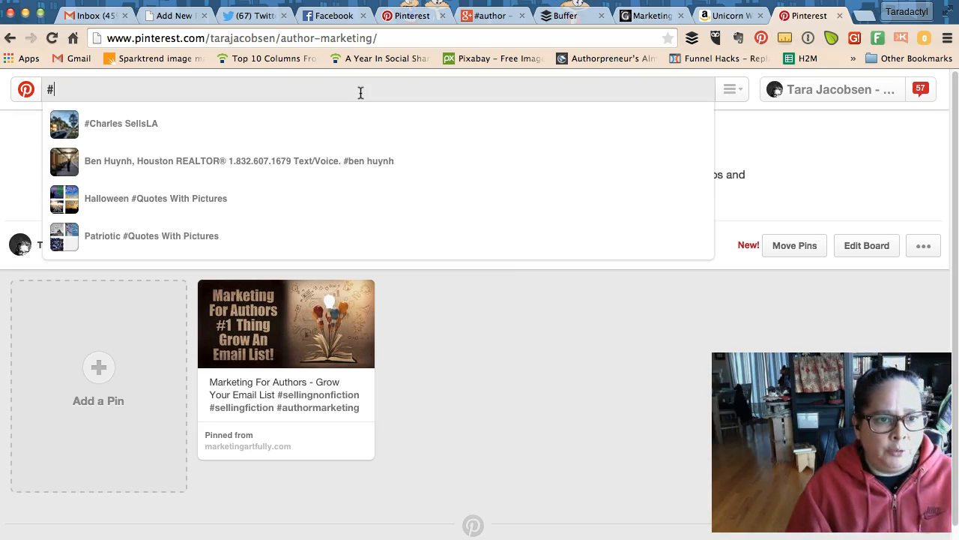
type("marketing")
key("Return")
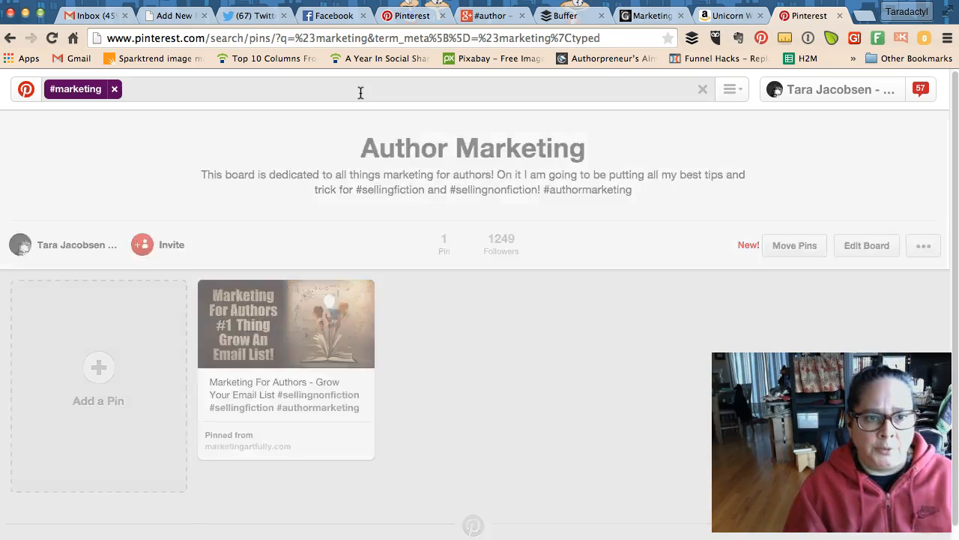
left_click(380, 92)
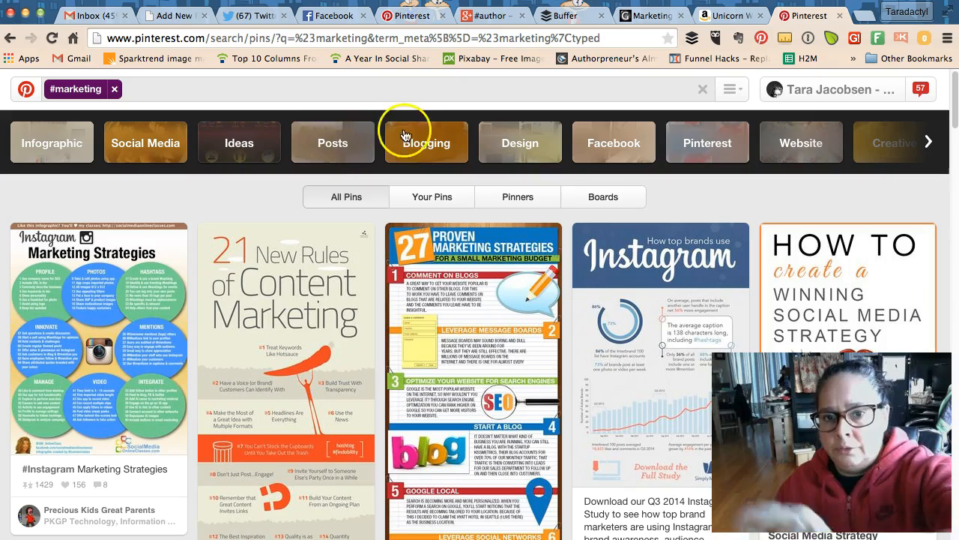
- Replace the search with #fiction, look over the pins and view the matching pinners
left_click(114, 89)
left_click(146, 89)
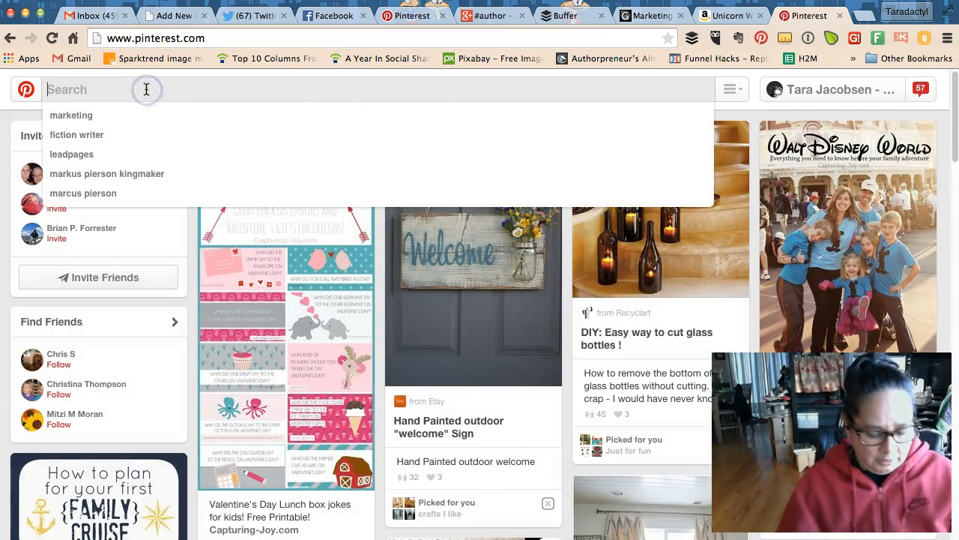
type("#fiction")
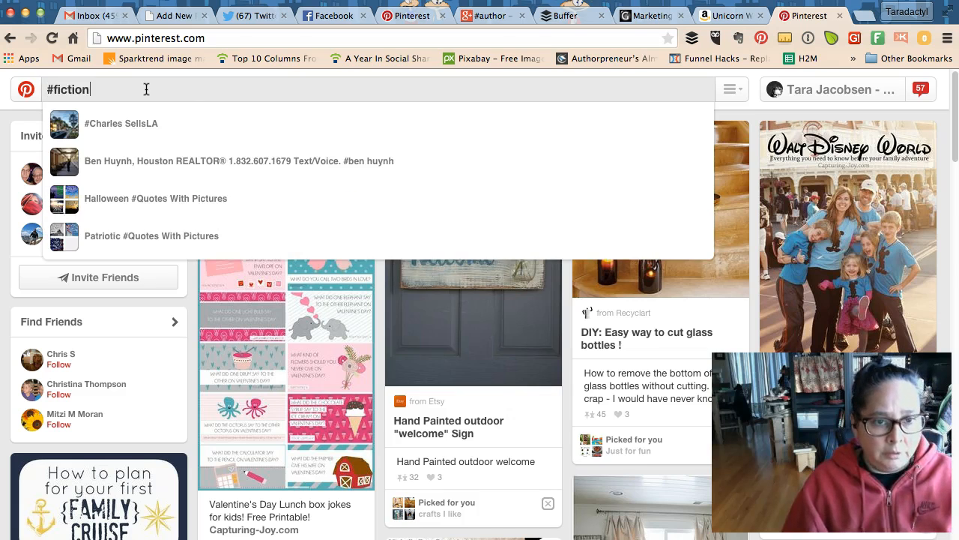
key("Return")
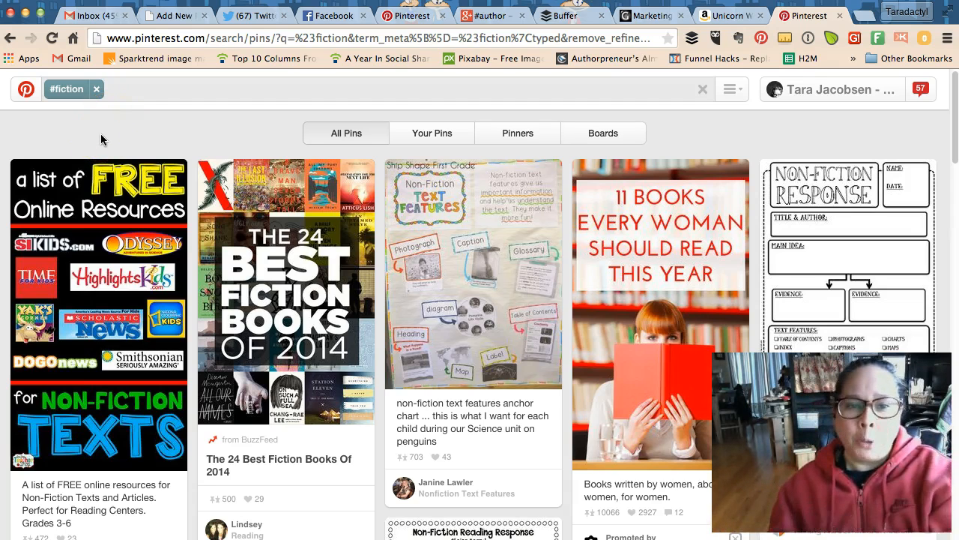
left_click(120, 82)
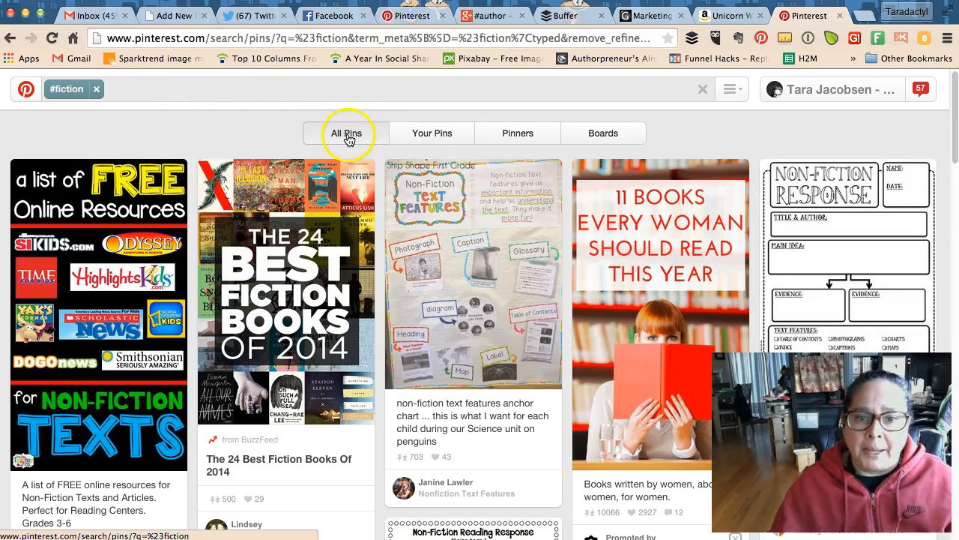
left_click(531, 135)
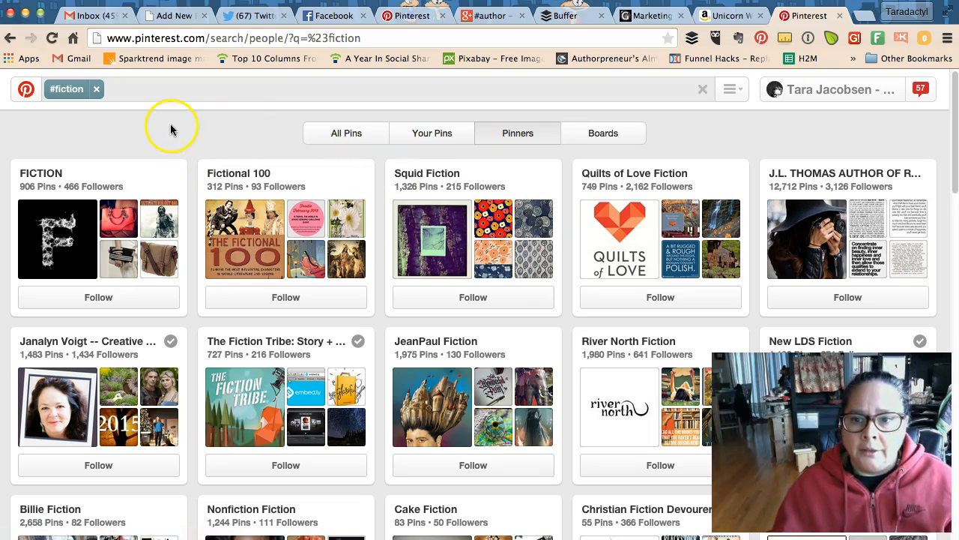
- Search for pinners matching "marketing speaker" and view the matching boards as well
left_click(96, 90)
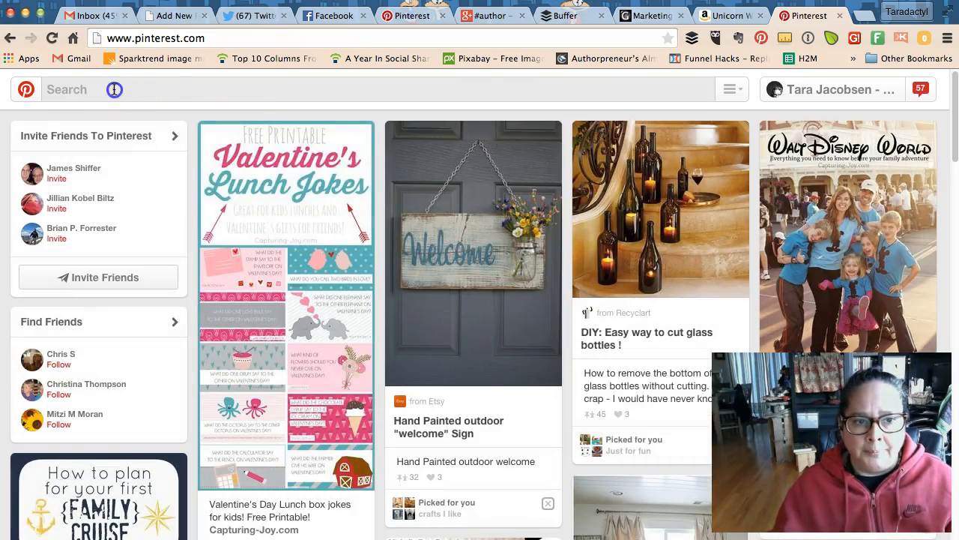
left_click(114, 89)
type("marketin")
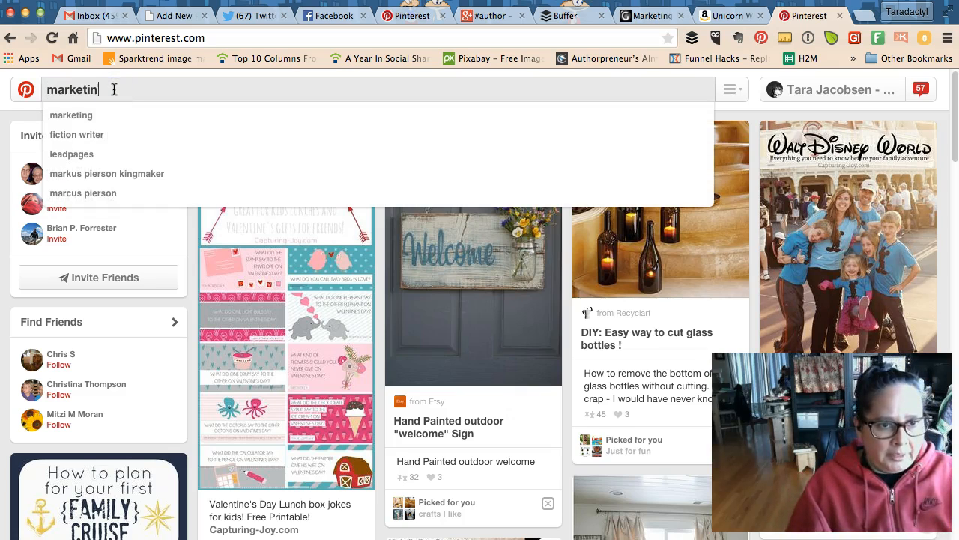
type("g speaker")
key("Return")
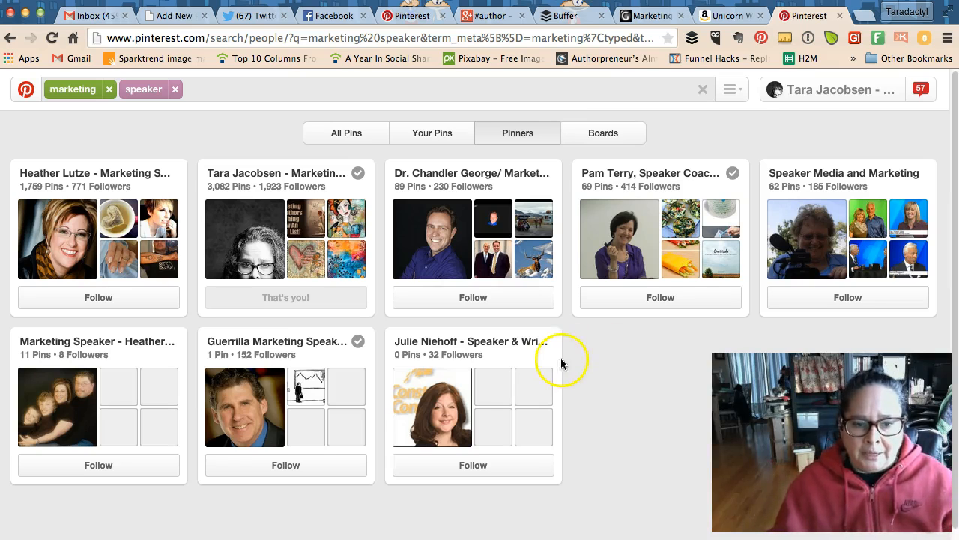
left_click(588, 129)
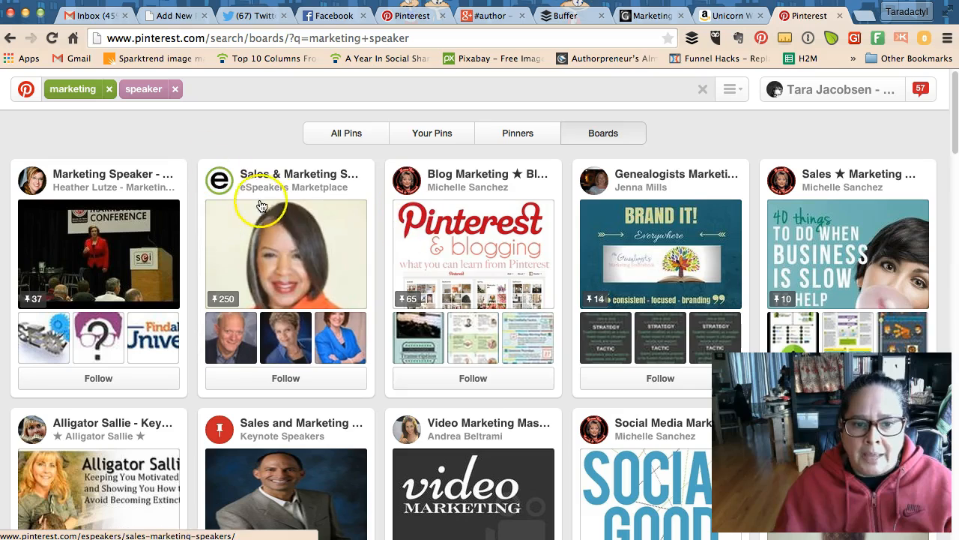
- Clear both search terms and search the boards for #sellingfiction
left_click(175, 89)
left_click(109, 89)
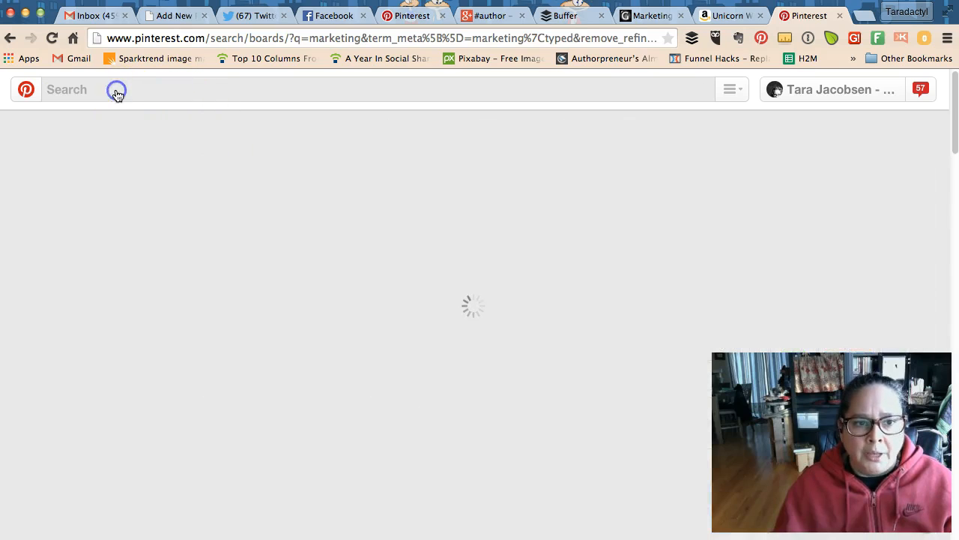
type("#sellingfiction")
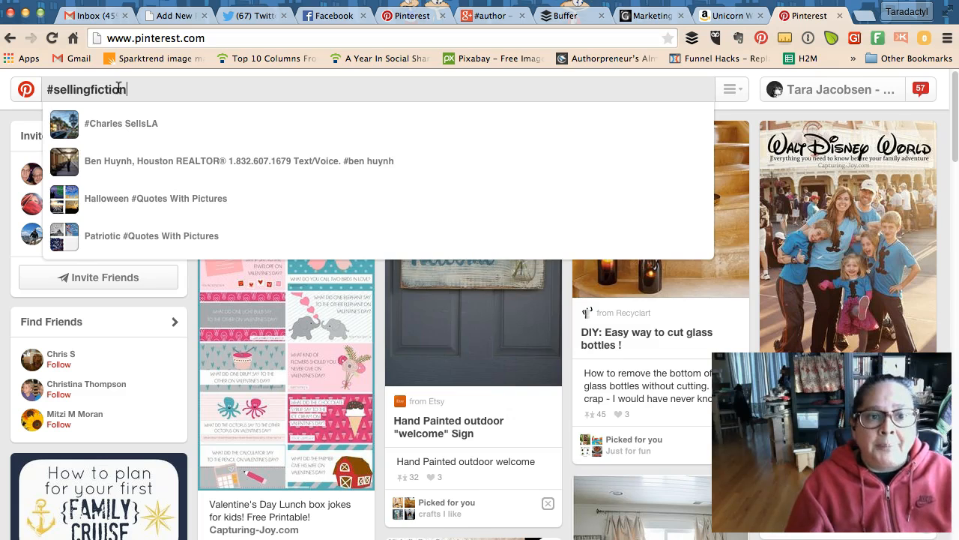
key("Return")
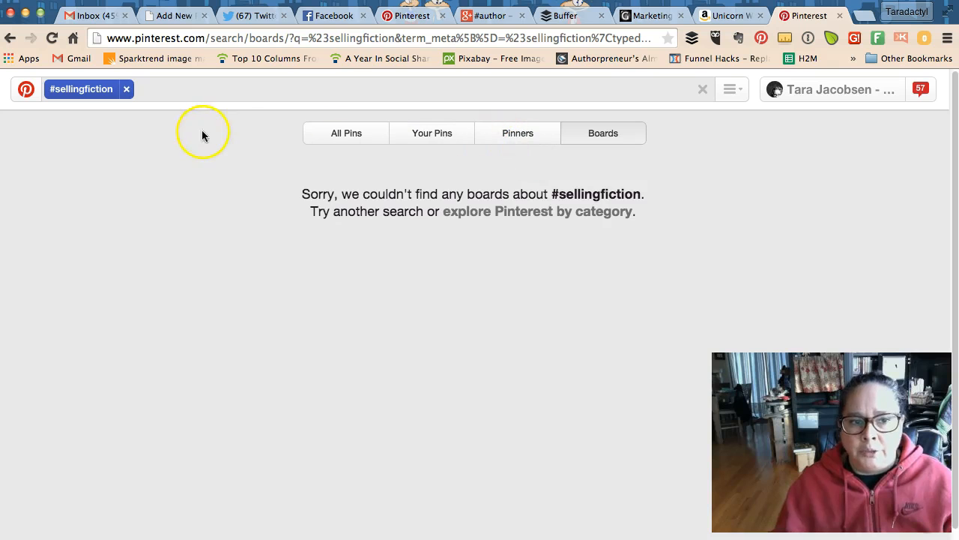
- Replace the board search with #authormarketing and examine the matching boards
left_click(126, 90)
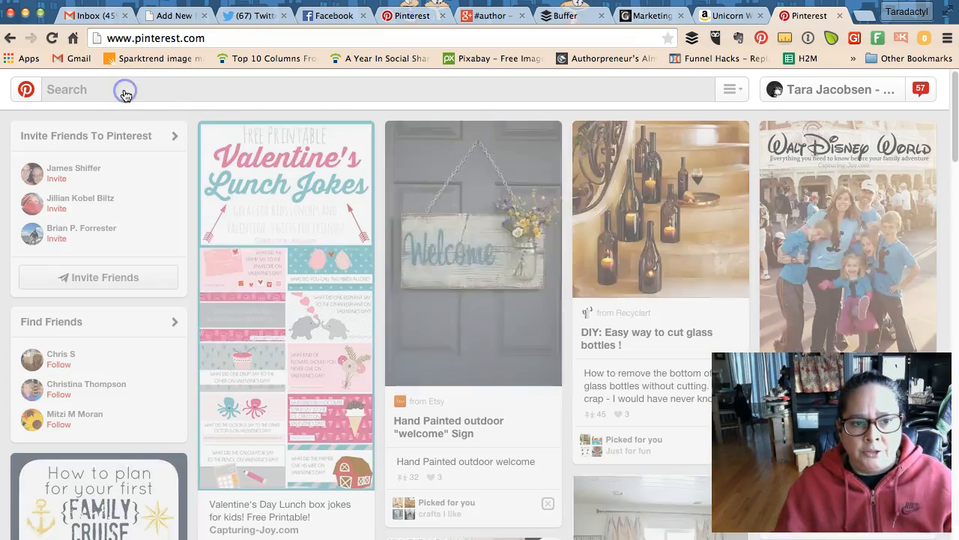
type("#aut")
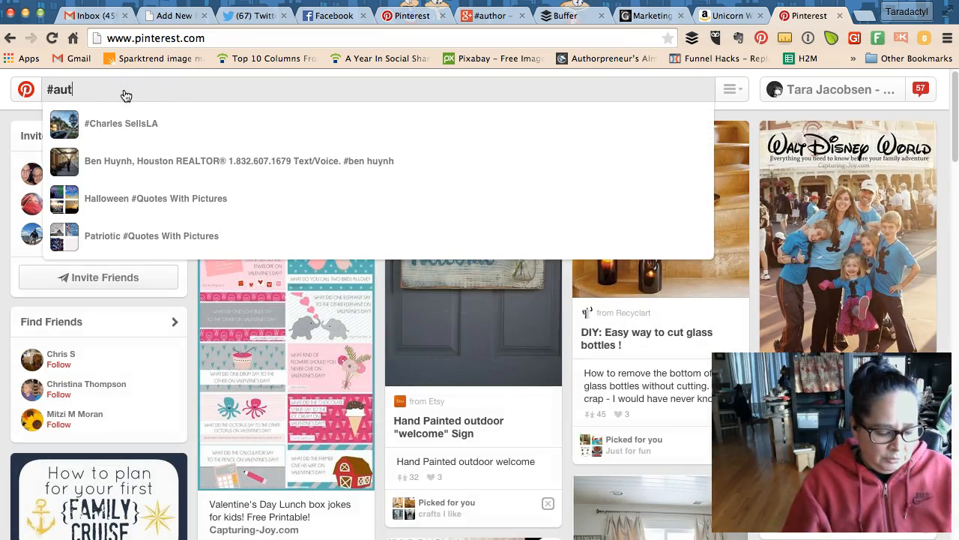
type("hormarketin")
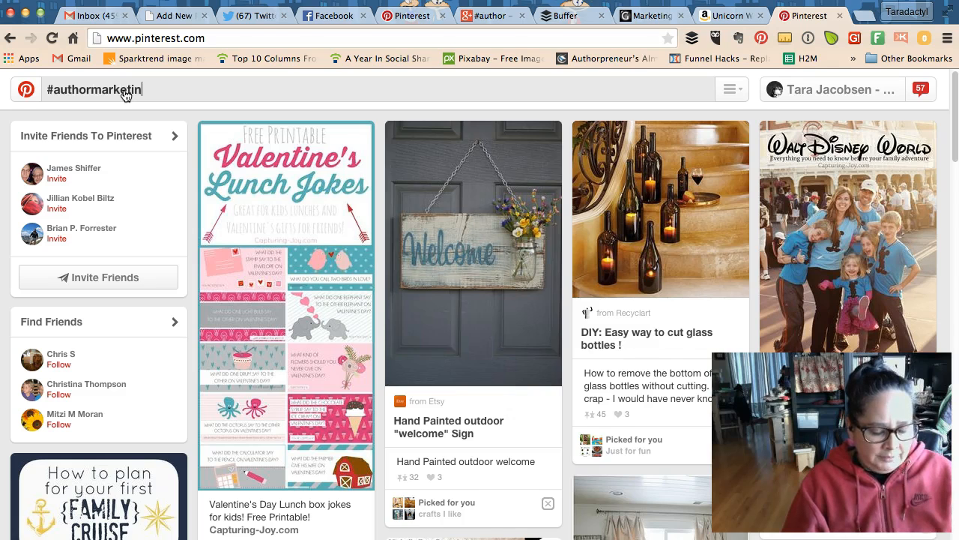
type("g")
key("Return")
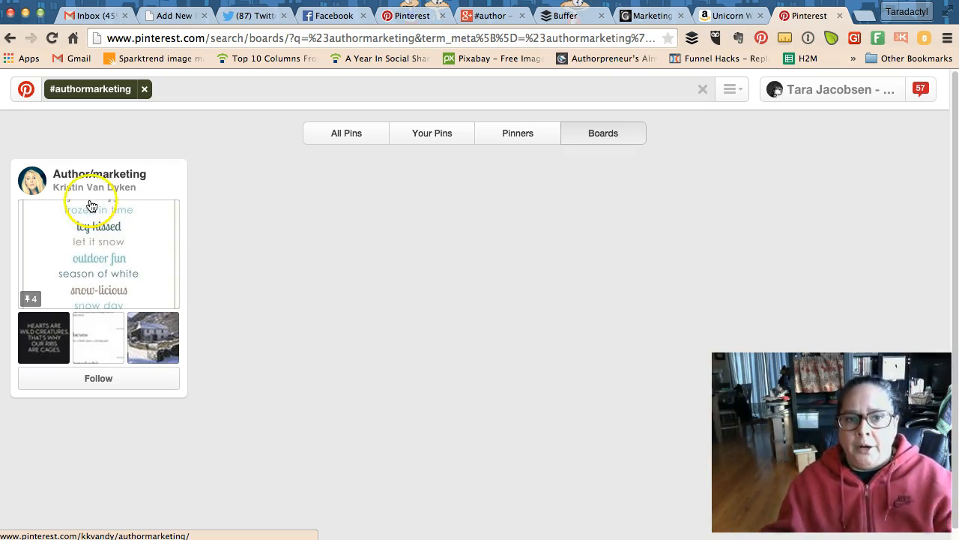
- Switch to Twitter and check the notifications for new followers and favorited tweets
left_click(242, 16)
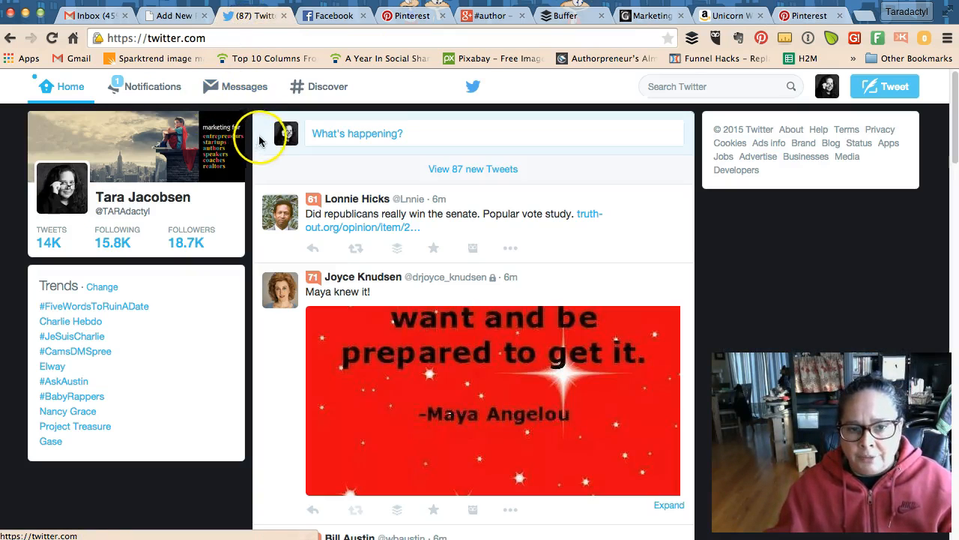
left_click(137, 90)
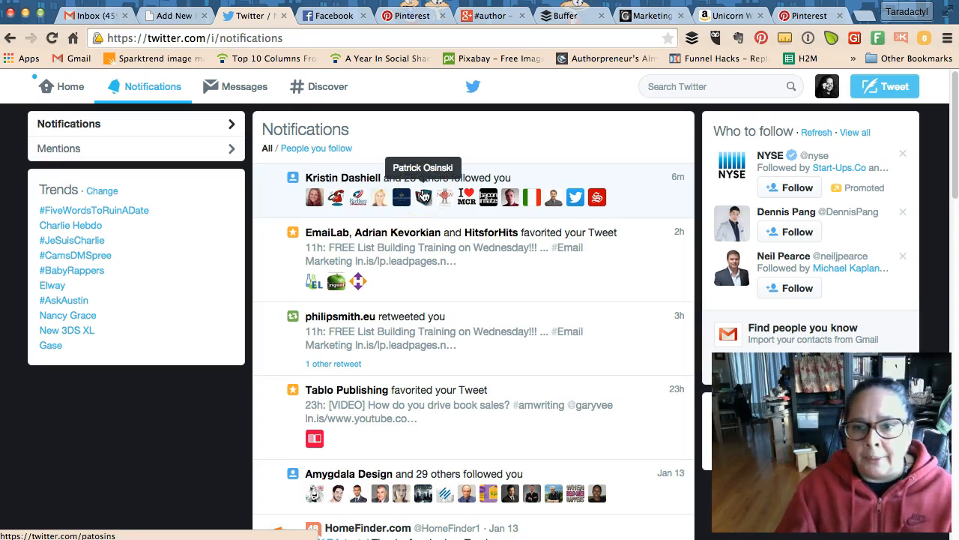
left_click(426, 186)
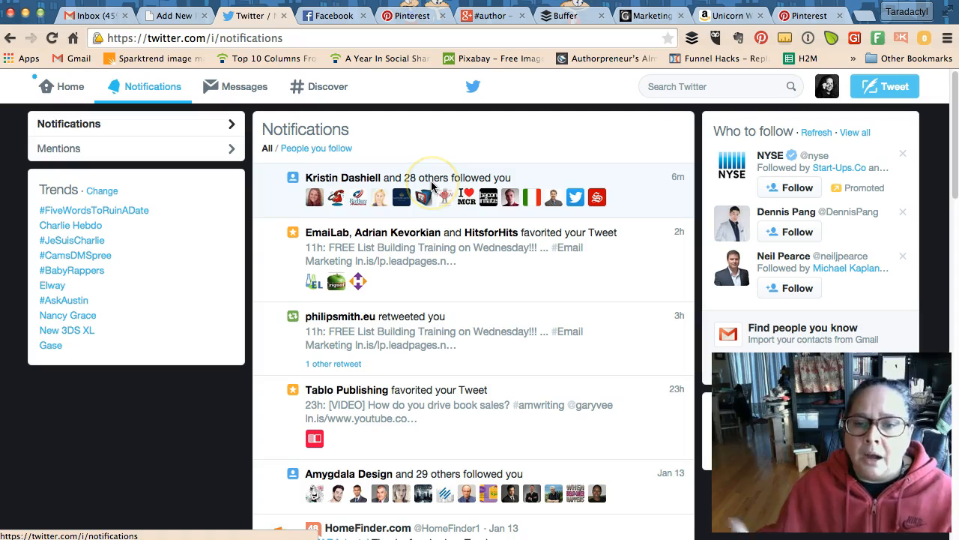
- Return to the Twitter home feed and open the account's own profile to examine the hashtag in its bio
left_click(56, 96)
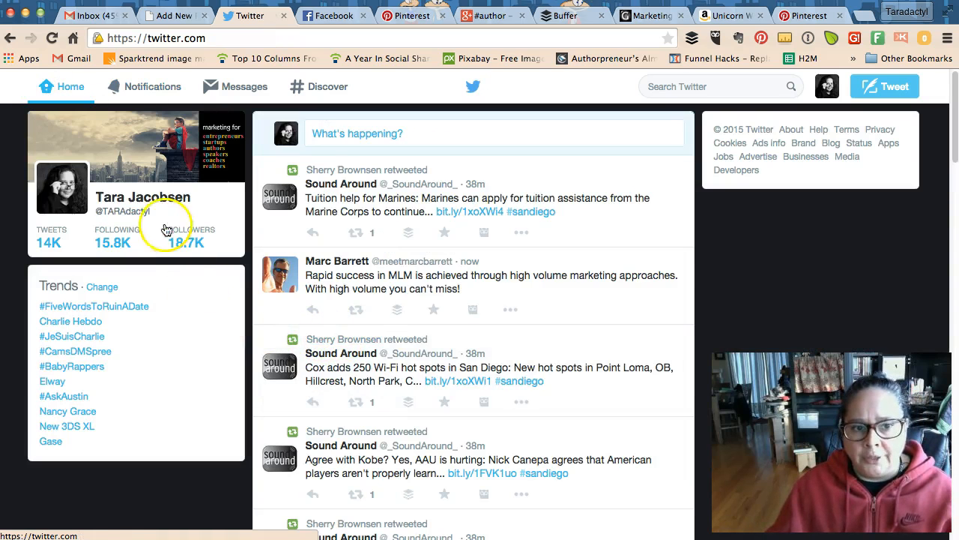
left_click(150, 197)
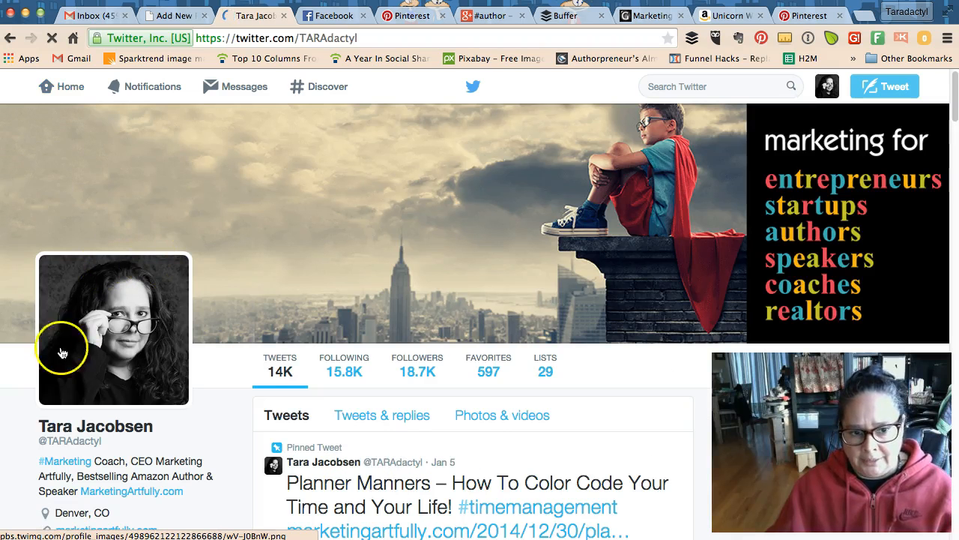
scroll(138, 371, "down", 3)
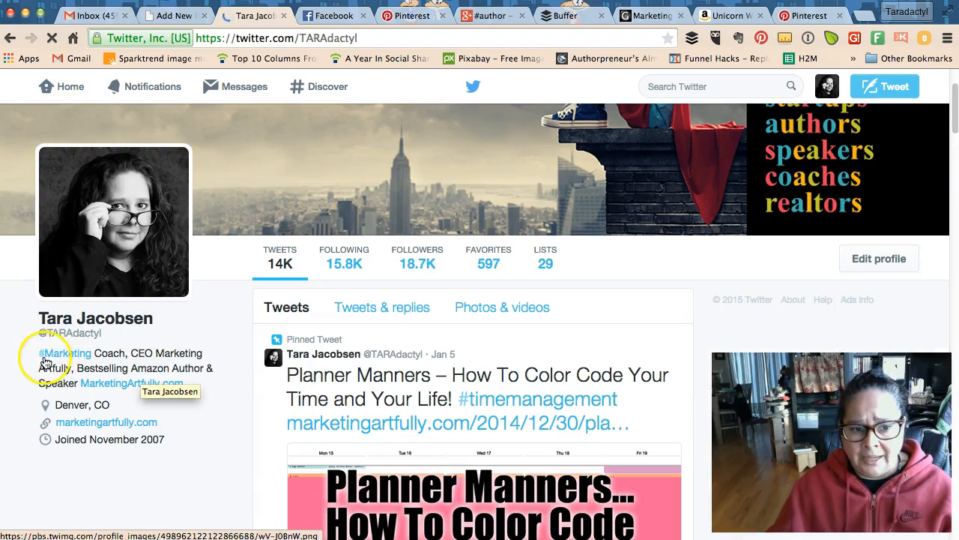